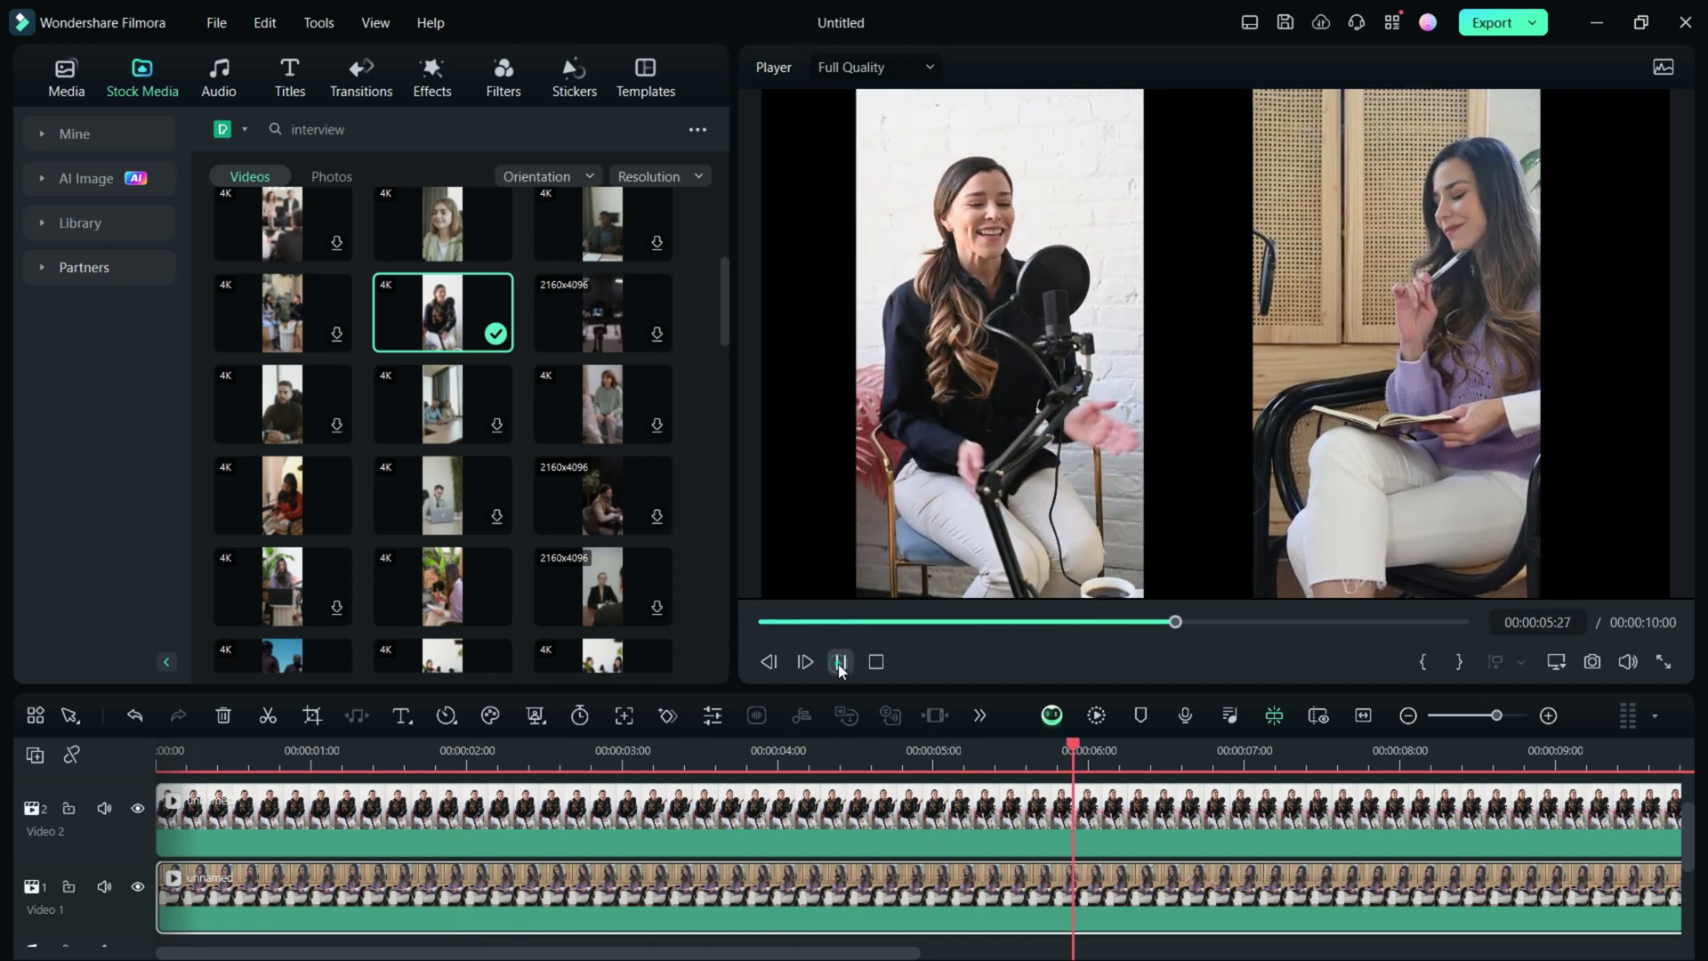
# Step: Pause playback at 00:00:05:28 and select the Video 2 and Video 1 speaker clips
pyautogui.click(840, 664)
pyautogui.click(1026, 435)
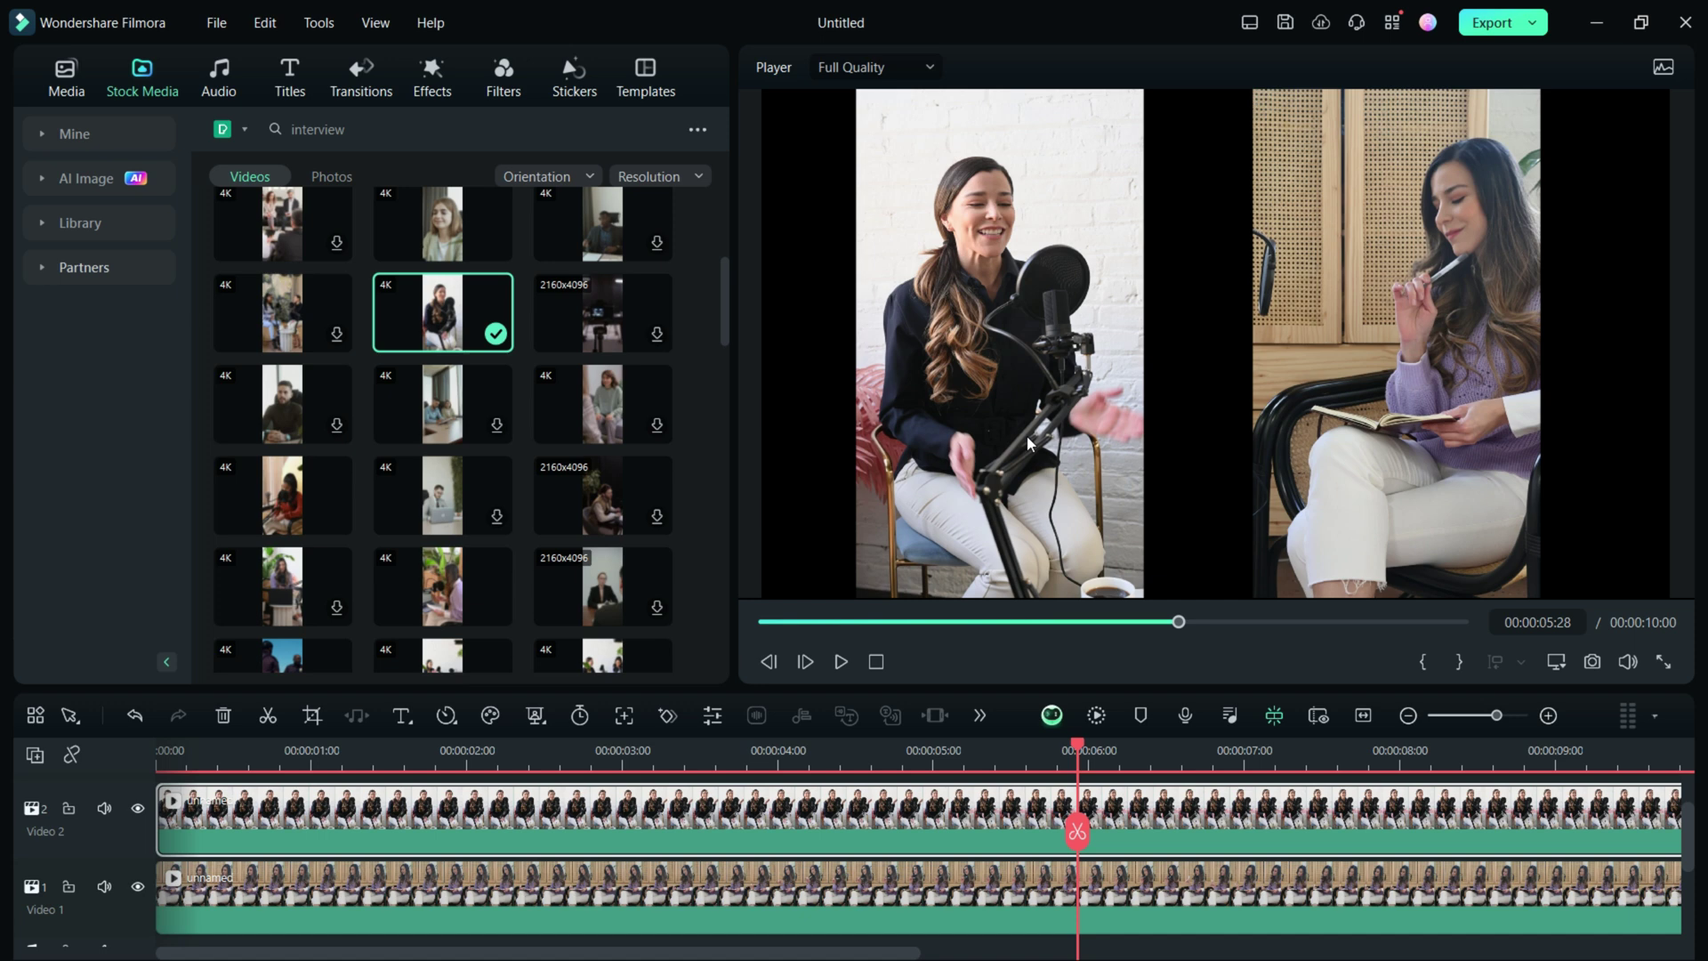
pyautogui.click(1390, 428)
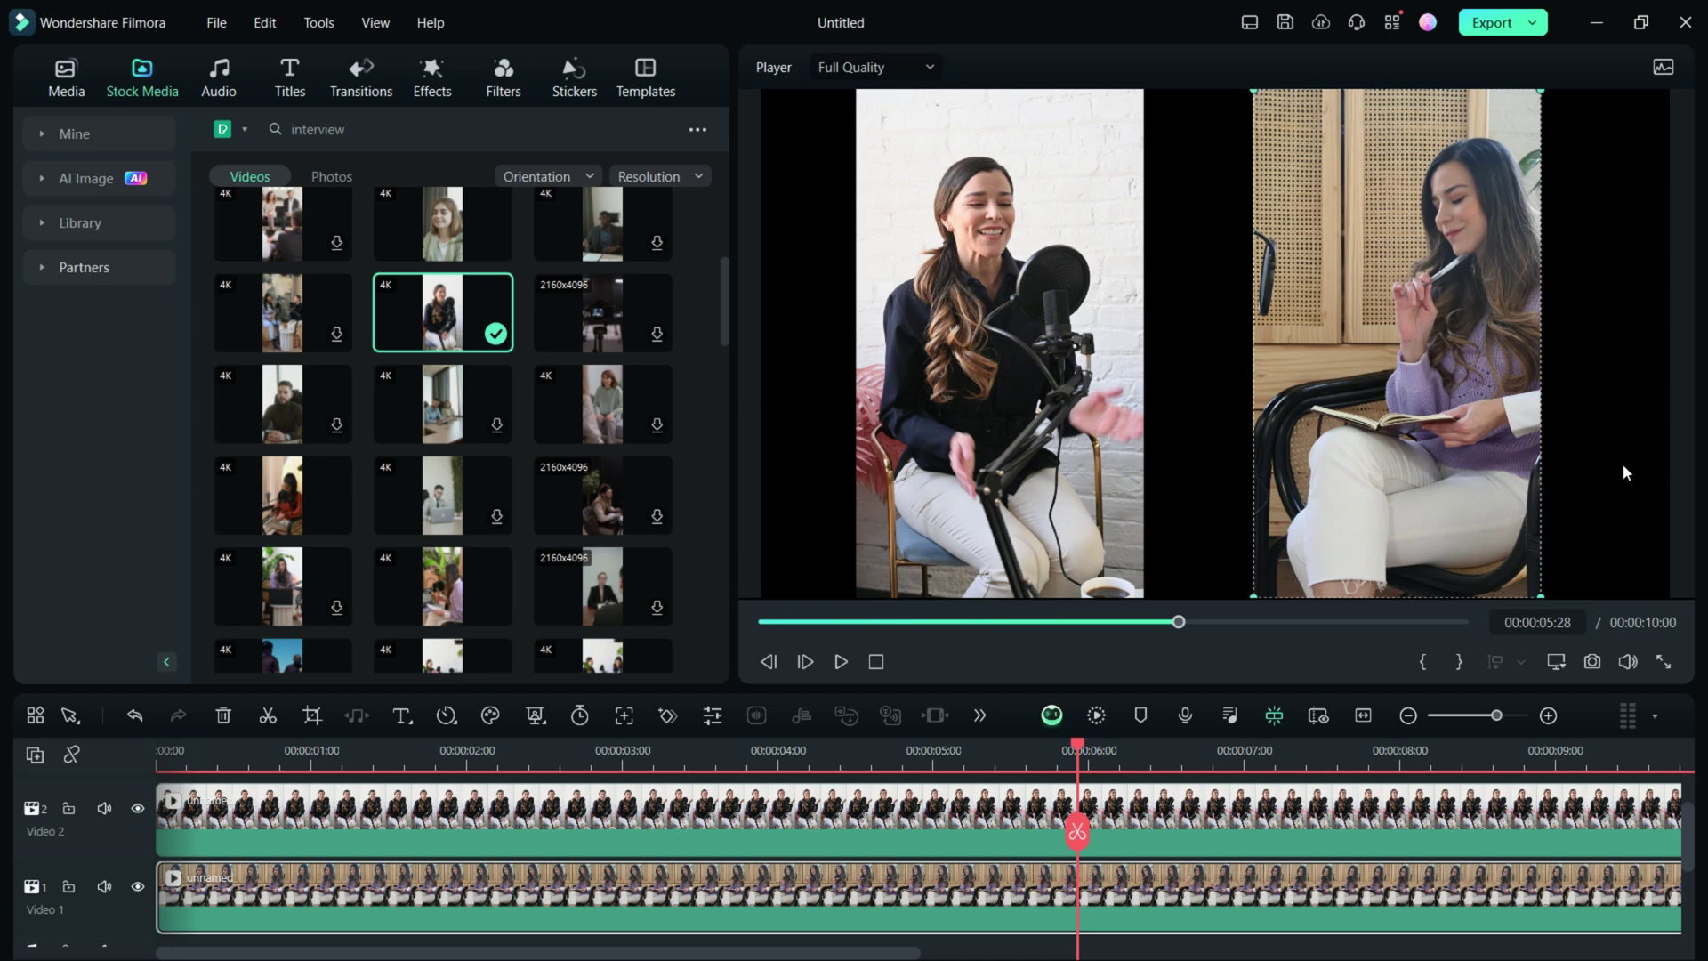
pyautogui.click(1218, 490)
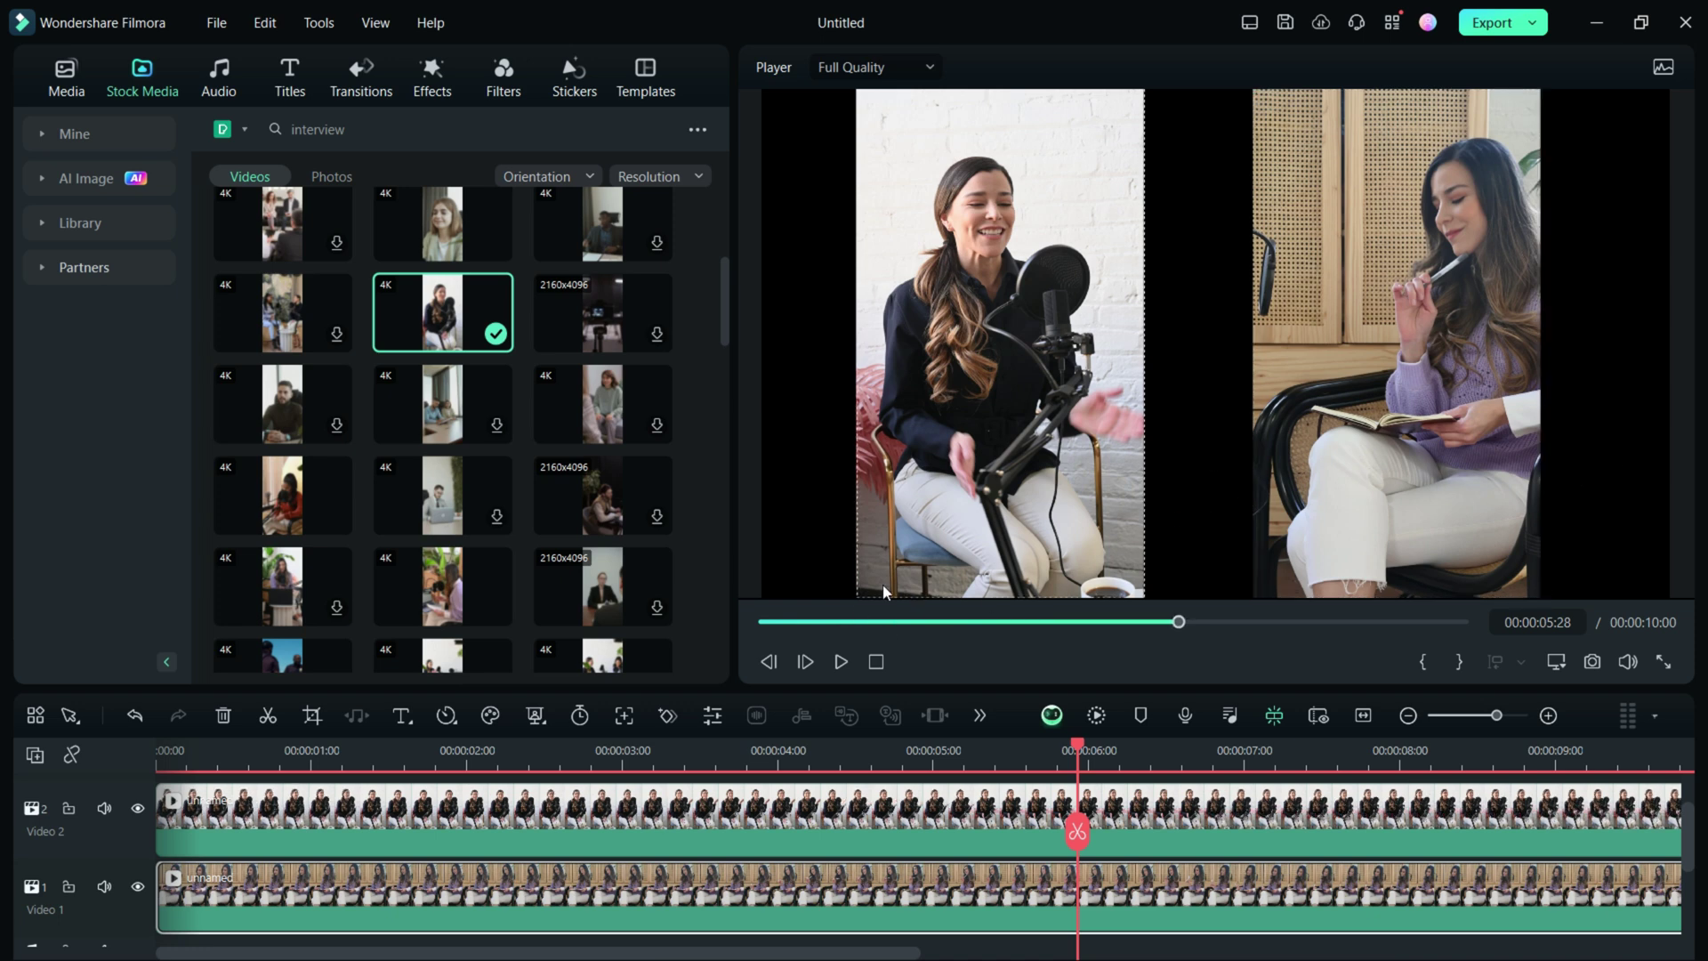
# Step: Turn on the preview Ruler from the player's context menu, then deselect the clips
pyautogui.rightClick(798, 360)
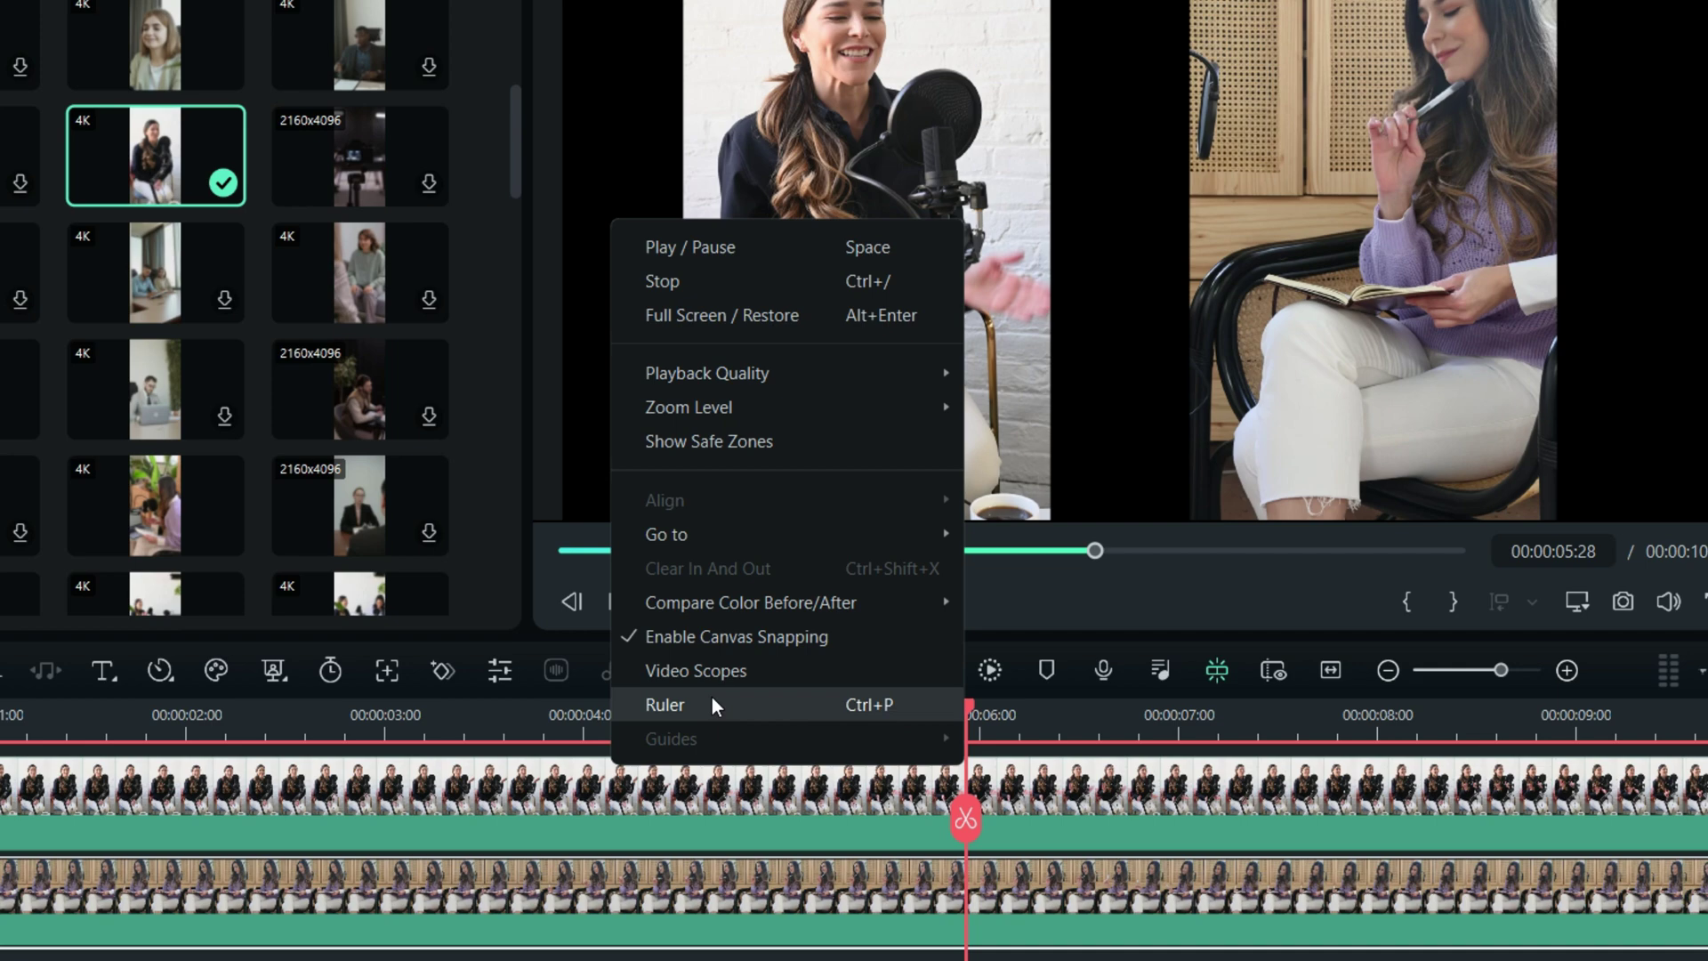
pyautogui.click(764, 673)
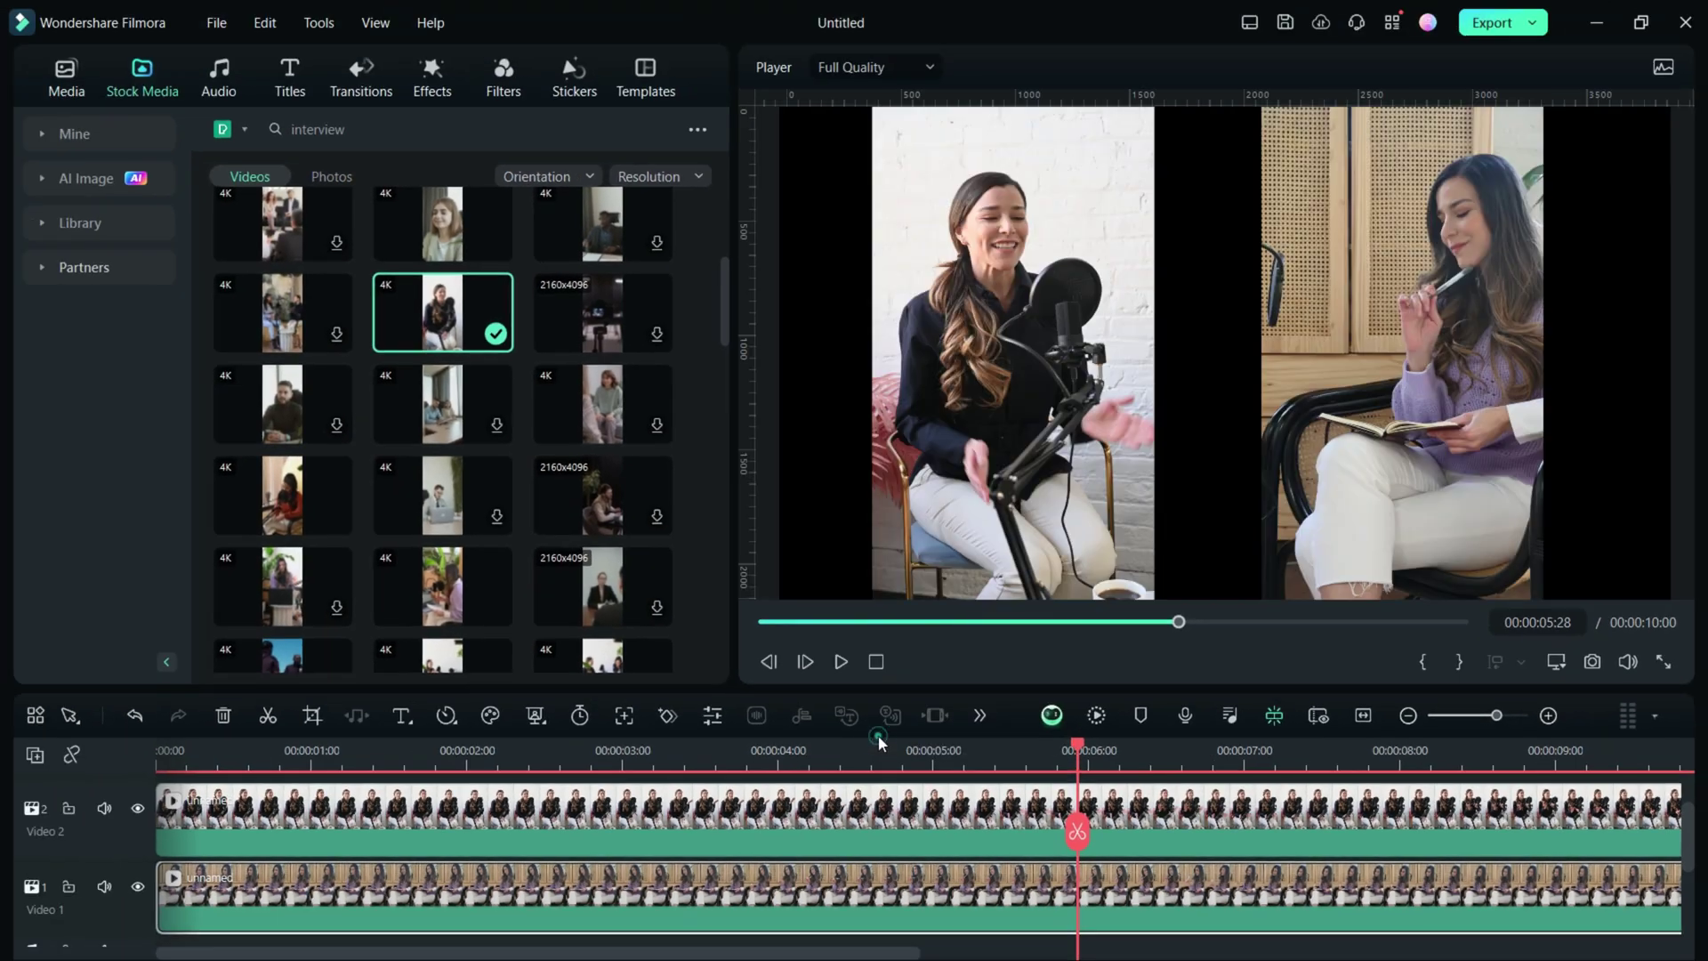
pyautogui.click(799, 528)
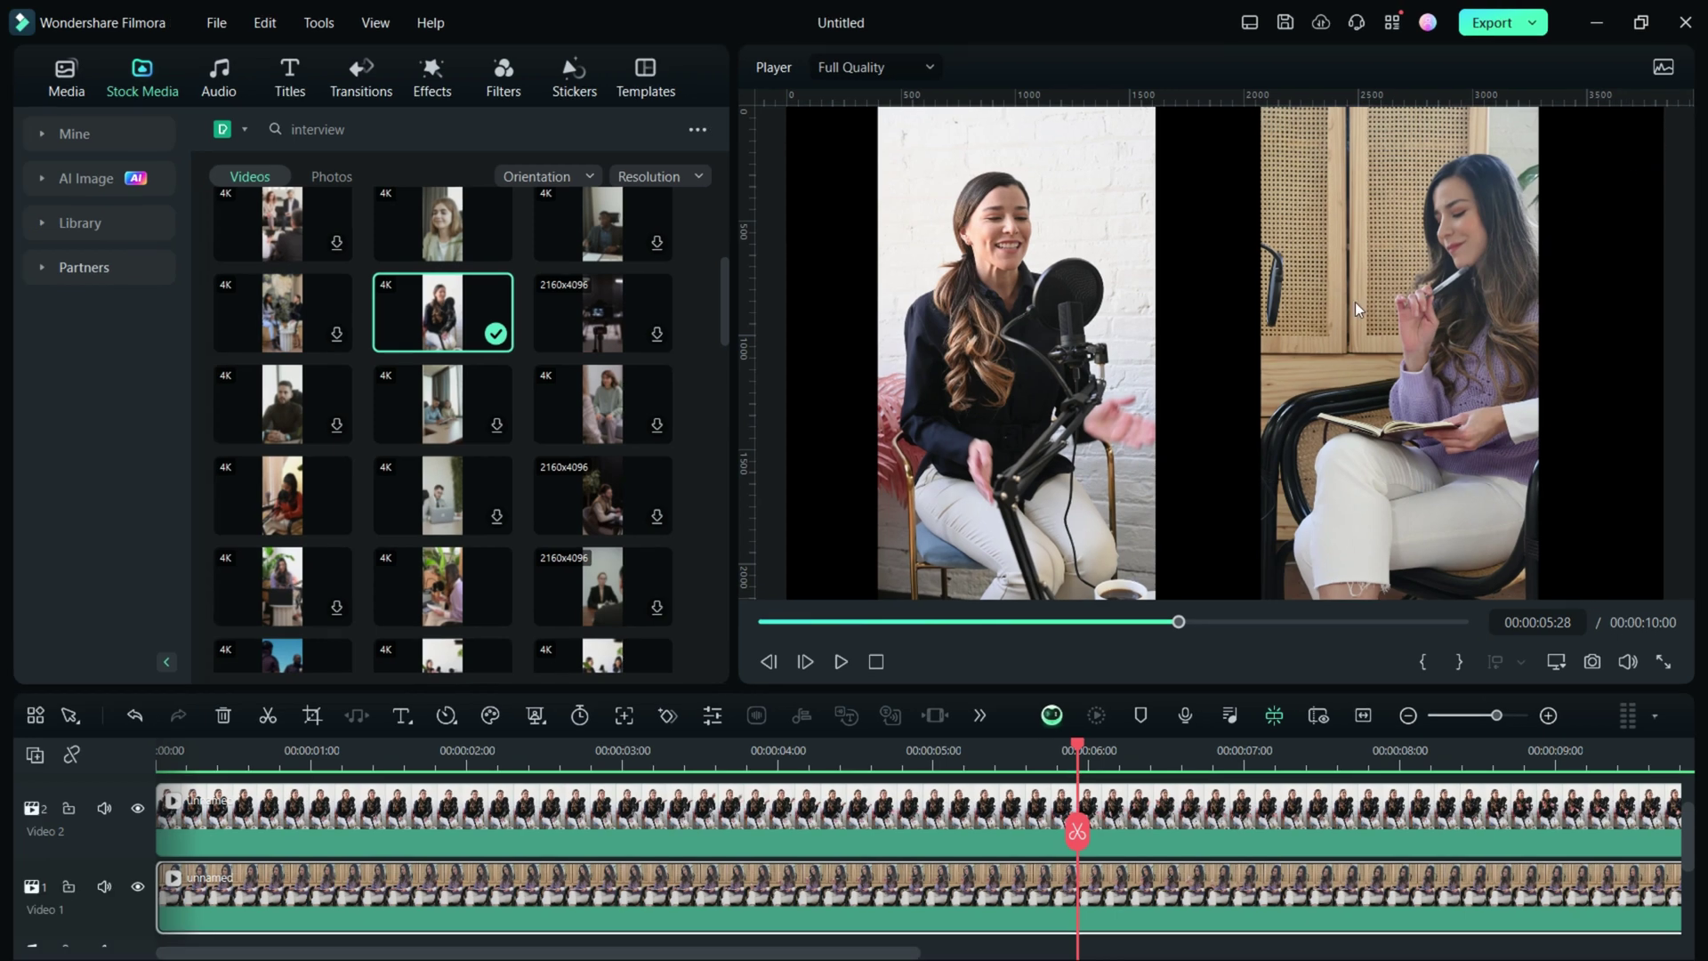
# Step: Drag the left and right speaker clips a few pixels right, the right one to about 861 px X
pyautogui.click(1192, 367)
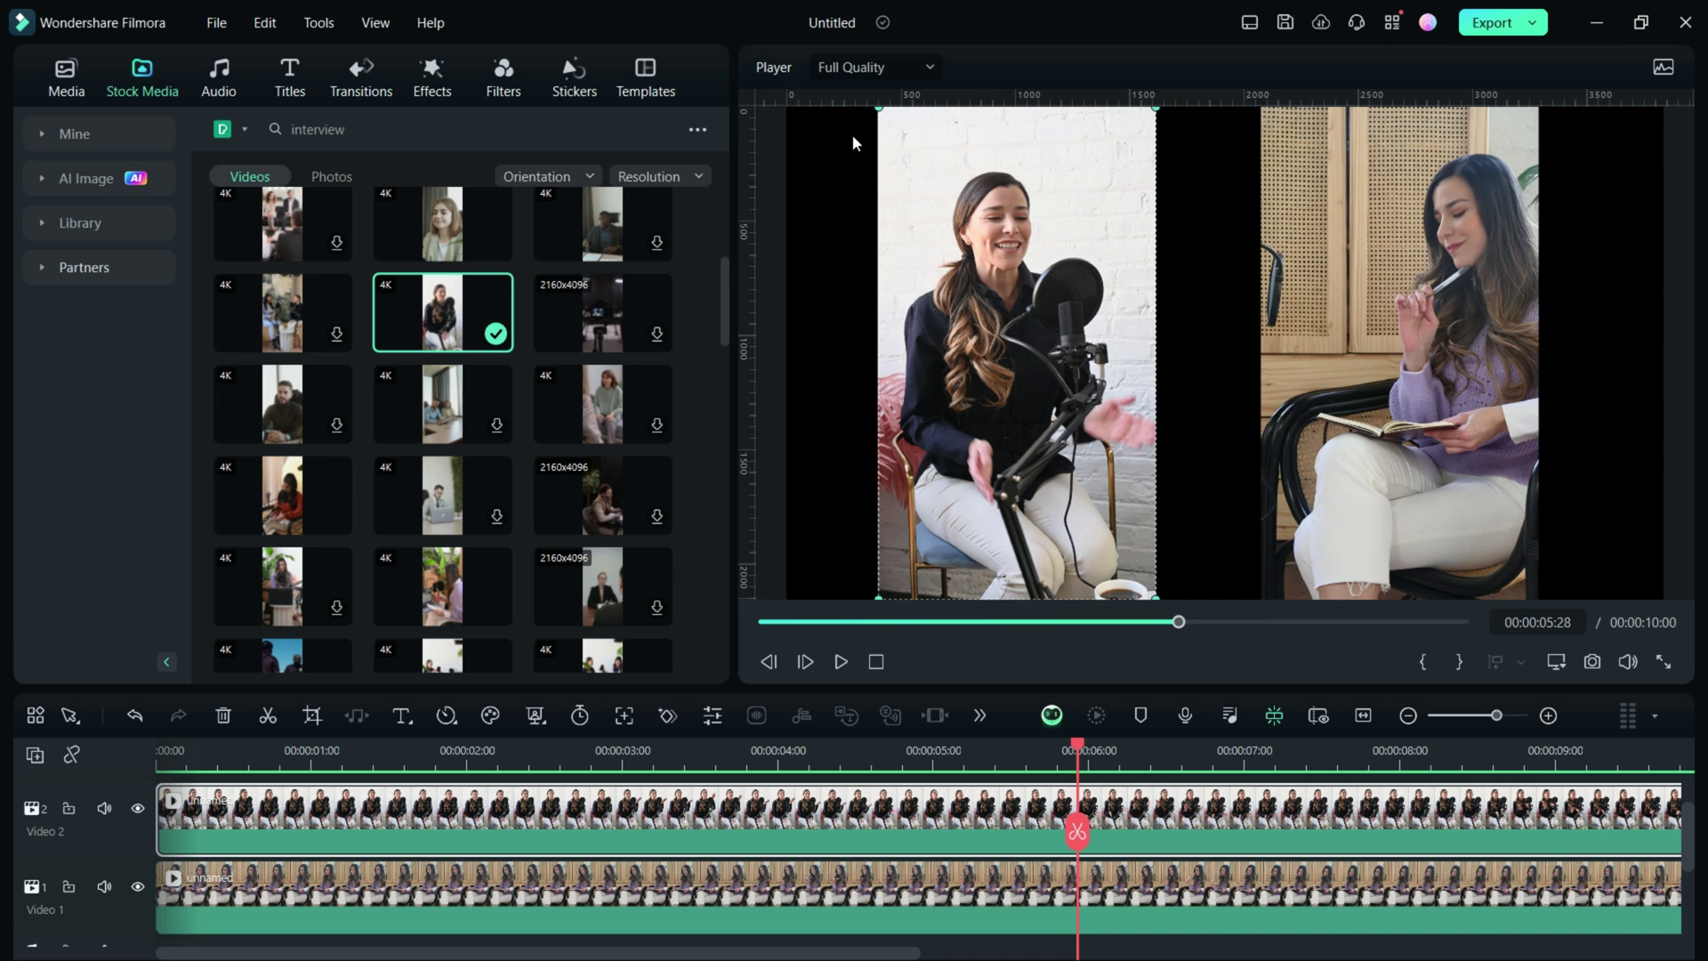
pyautogui.moveTo(981, 309); pyautogui.dragTo(1006, 309)
pyautogui.moveTo(1438, 375); pyautogui.dragTo(1461, 372)
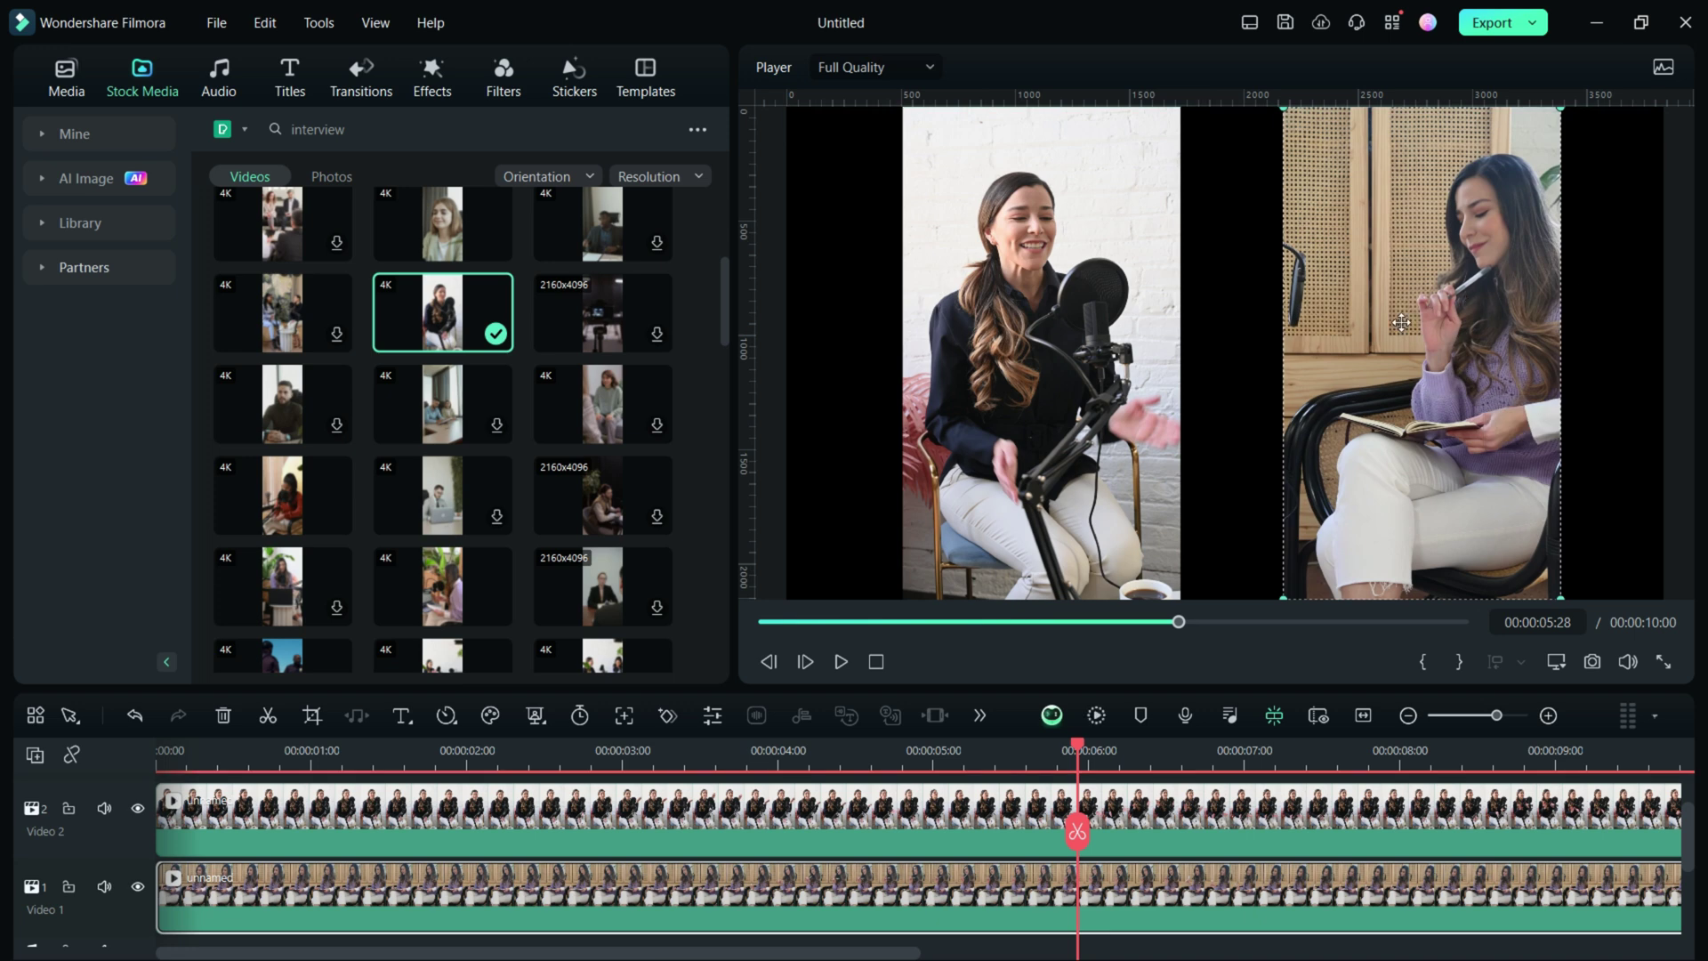
pyautogui.click(828, 356)
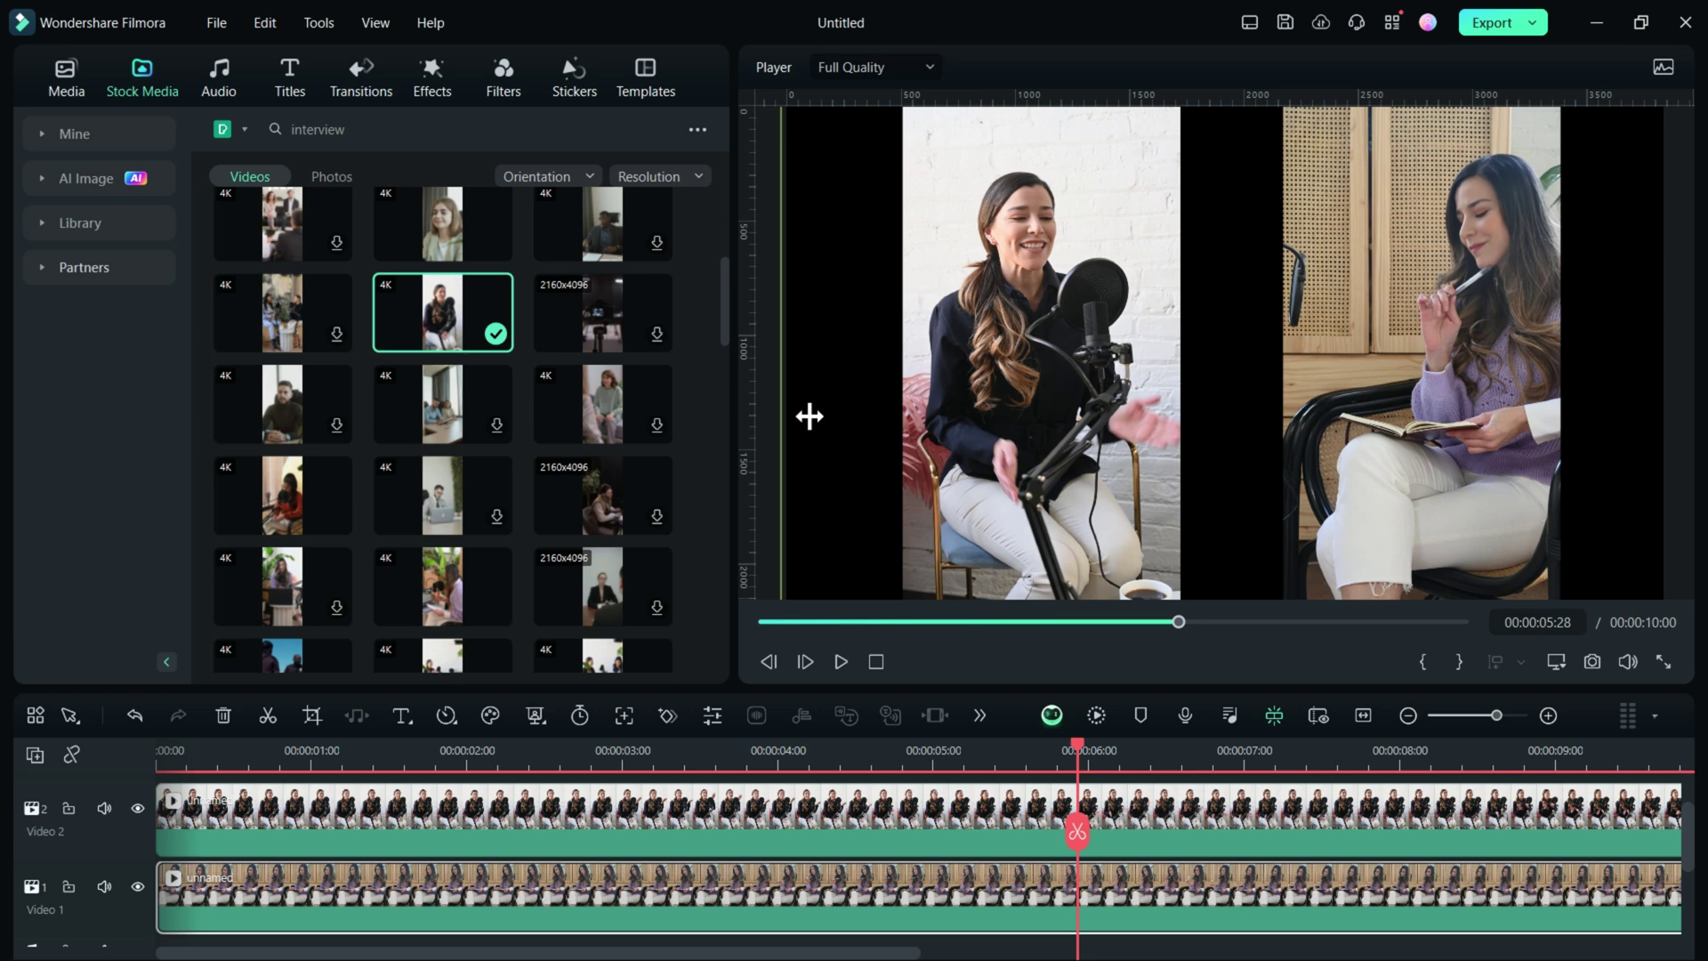
# Step: Pull vertical guides to the outer clip edges and a horizontal guide across the canvas
pyautogui.moveTo(749, 387)
pyautogui.mouseDown()
pyautogui.moveTo(815, 414)
pyautogui.moveTo(849, 382)
pyautogui.moveTo(894, 388)
pyautogui.mouseUp()
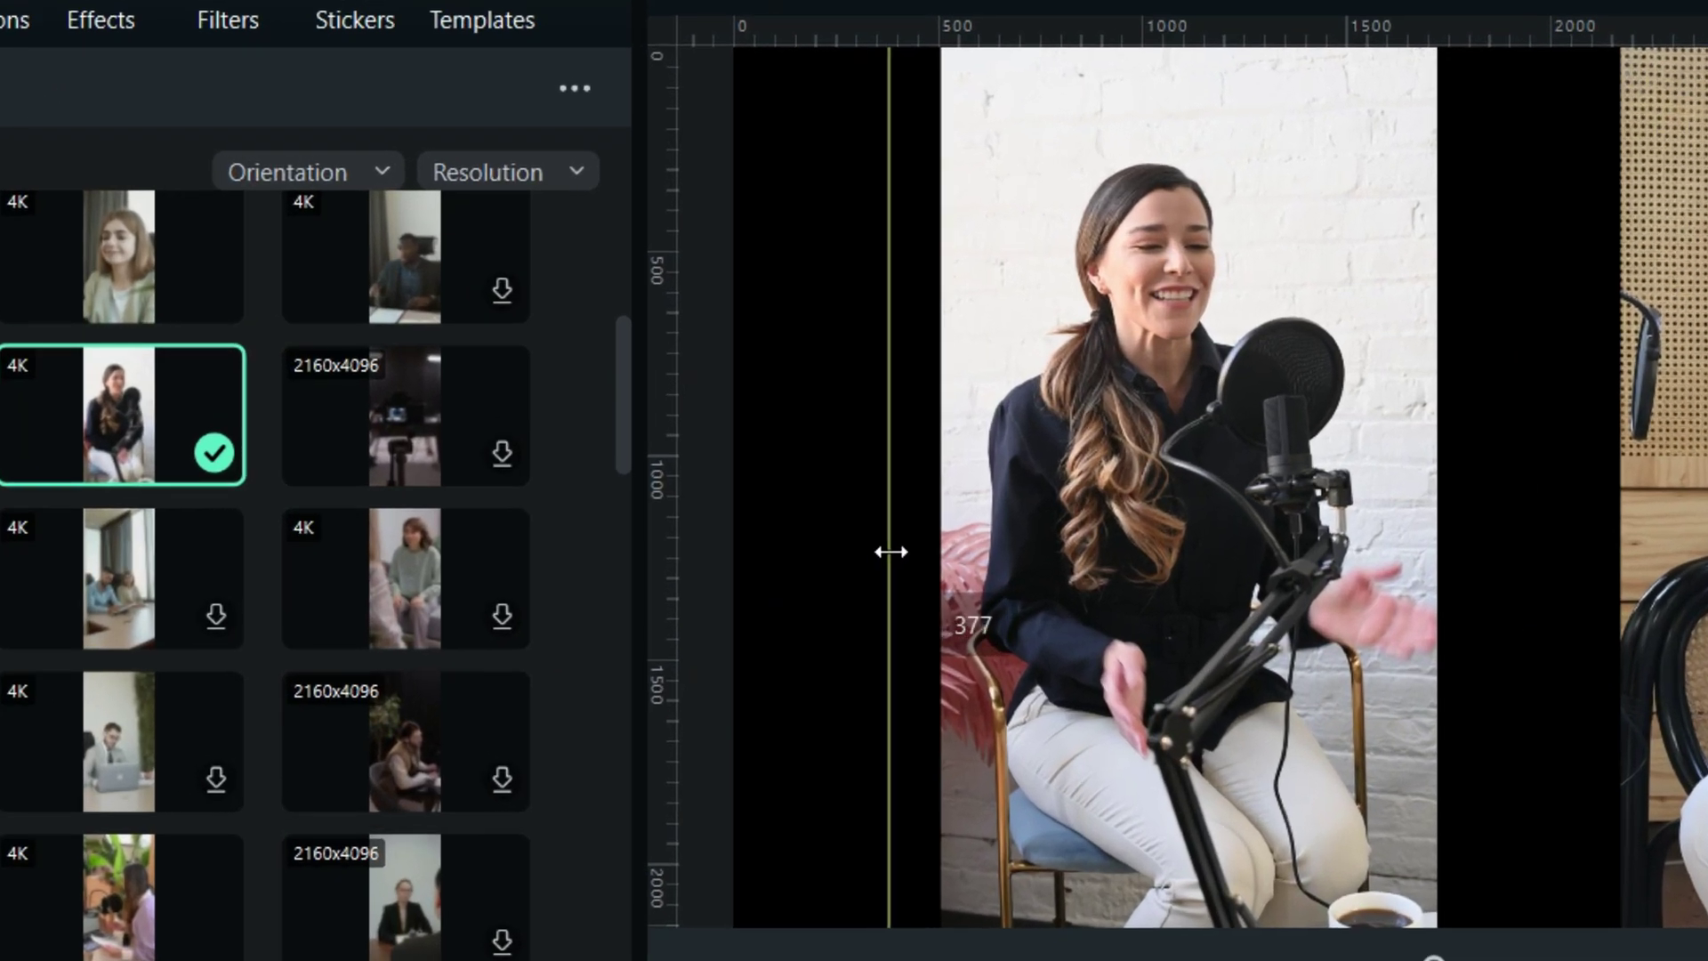
pyautogui.moveTo(915, 551)
pyautogui.mouseDown()
pyautogui.moveTo(946, 554)
pyautogui.moveTo(788, 580)
pyautogui.mouseUp()
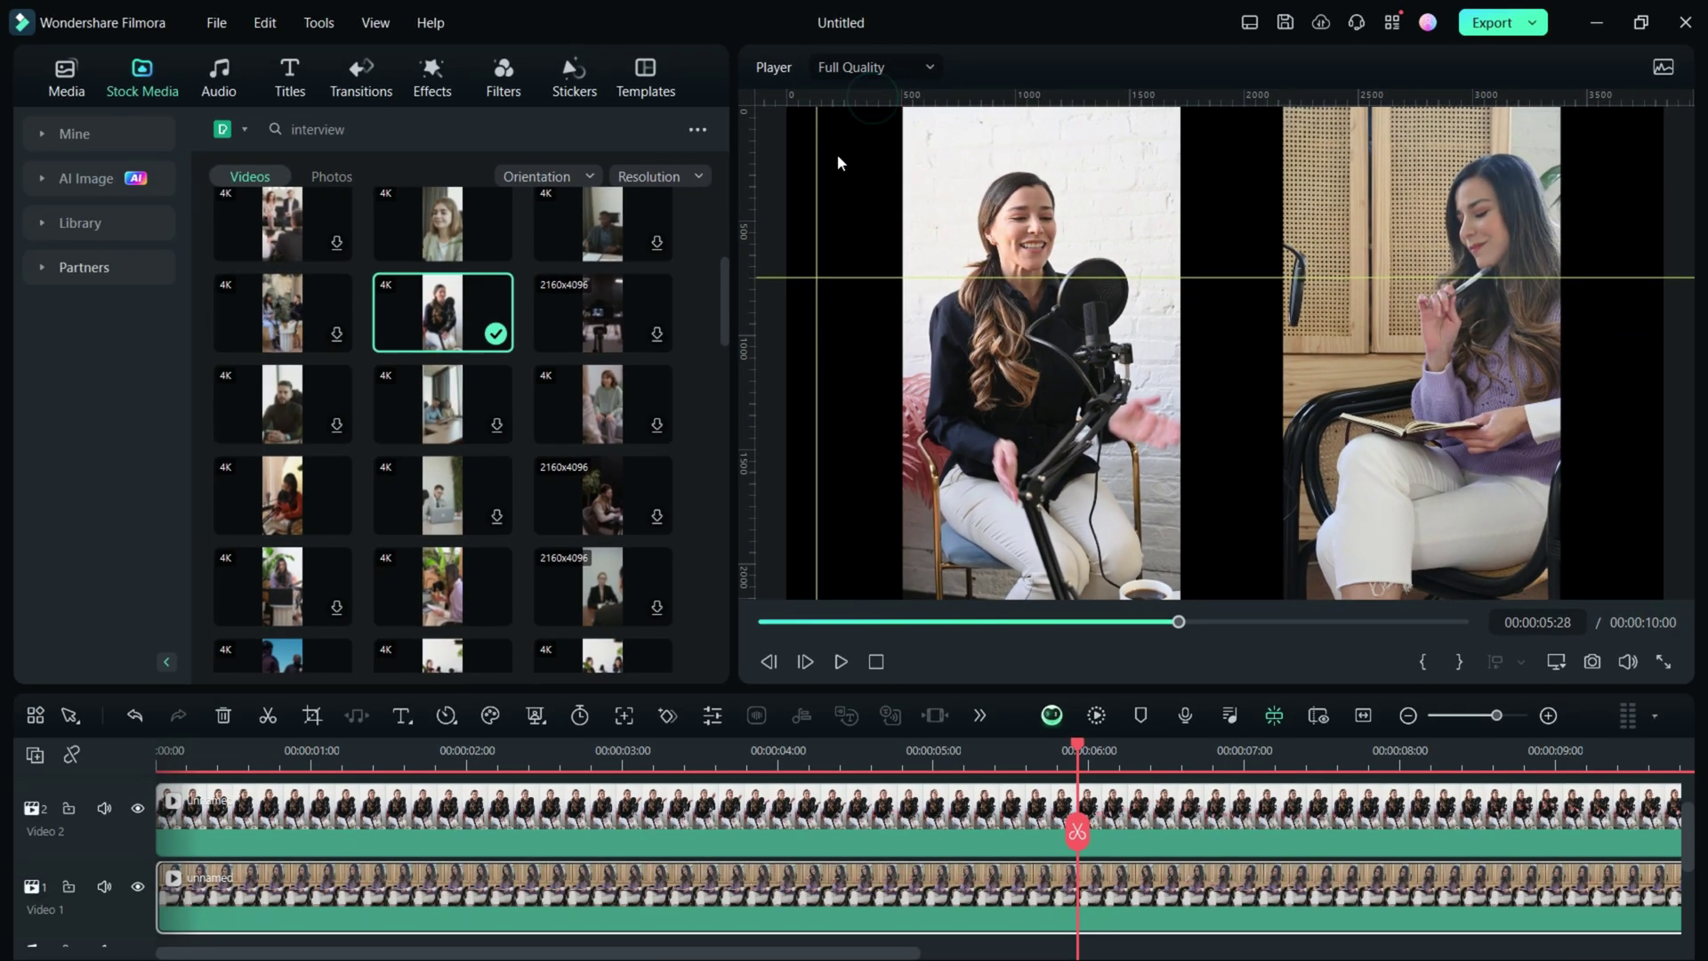
pyautogui.moveTo(842, 94)
pyautogui.mouseDown()
pyautogui.moveTo(857, 341)
pyautogui.moveTo(841, 461)
pyautogui.mouseUp()
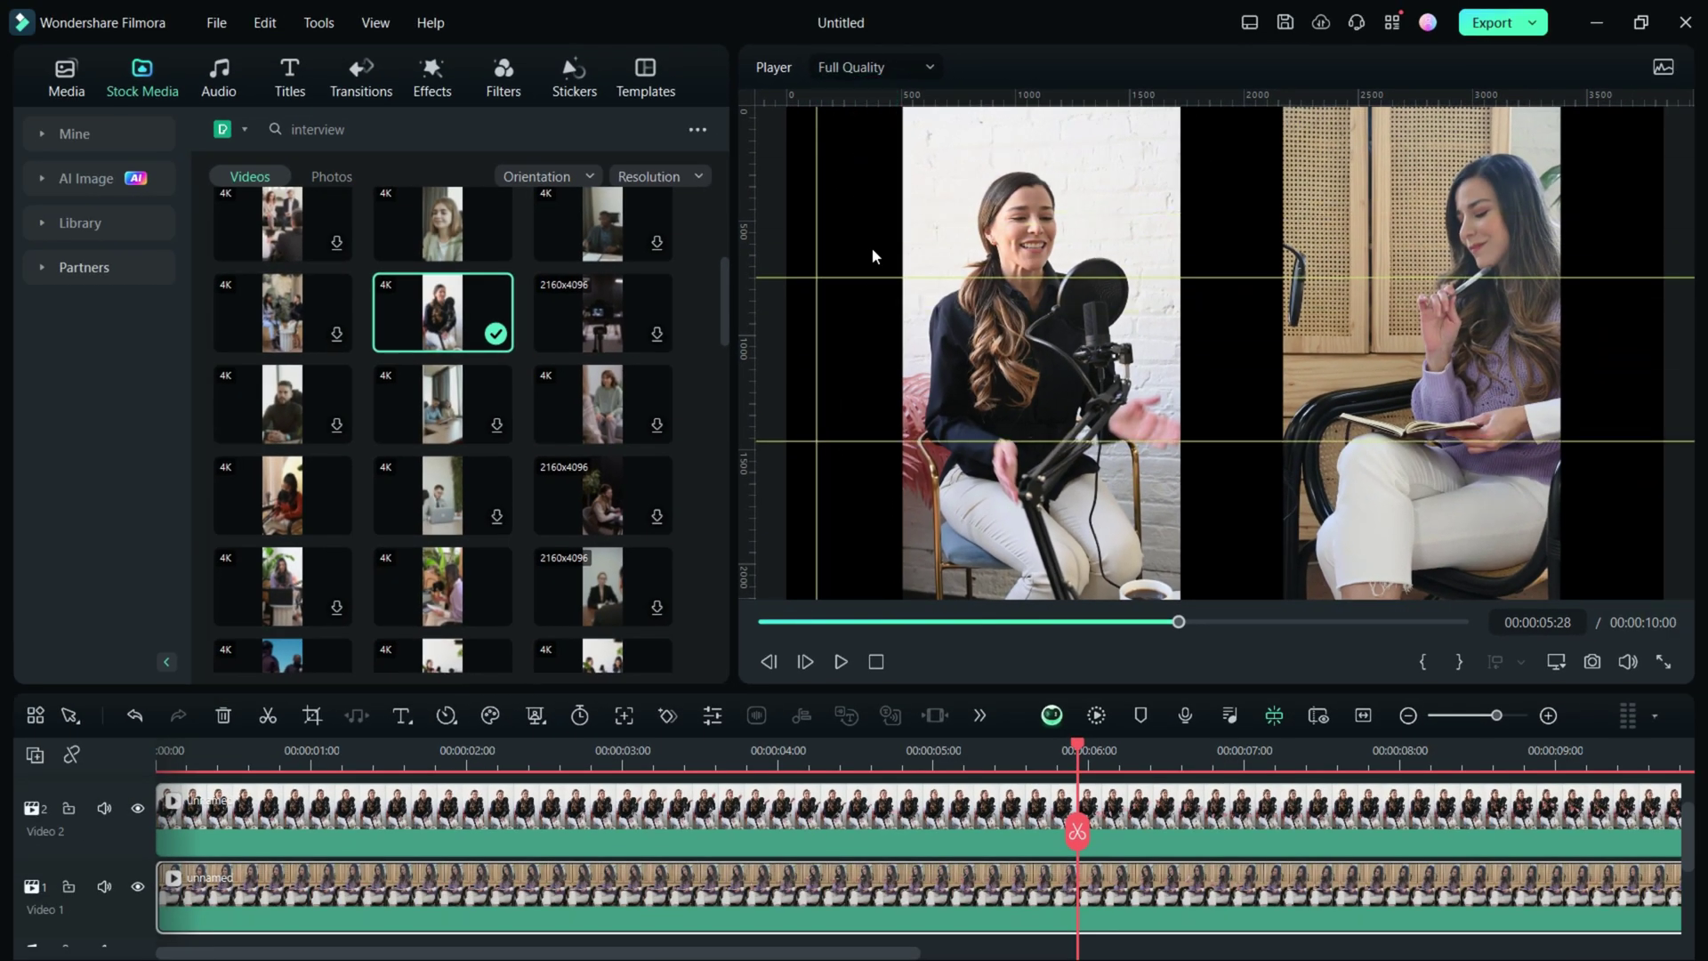
pyautogui.moveTo(749, 162)
pyautogui.mouseDown()
pyautogui.moveTo(1266, 232)
pyautogui.moveTo(1577, 227)
pyautogui.mouseUp()
# Step: Delete the rough vertical and horizontal guides from the preview
pyautogui.rightClick(817, 253)
pyautogui.click(836, 269)
pyautogui.rightClick(850, 276)
pyautogui.click(870, 296)
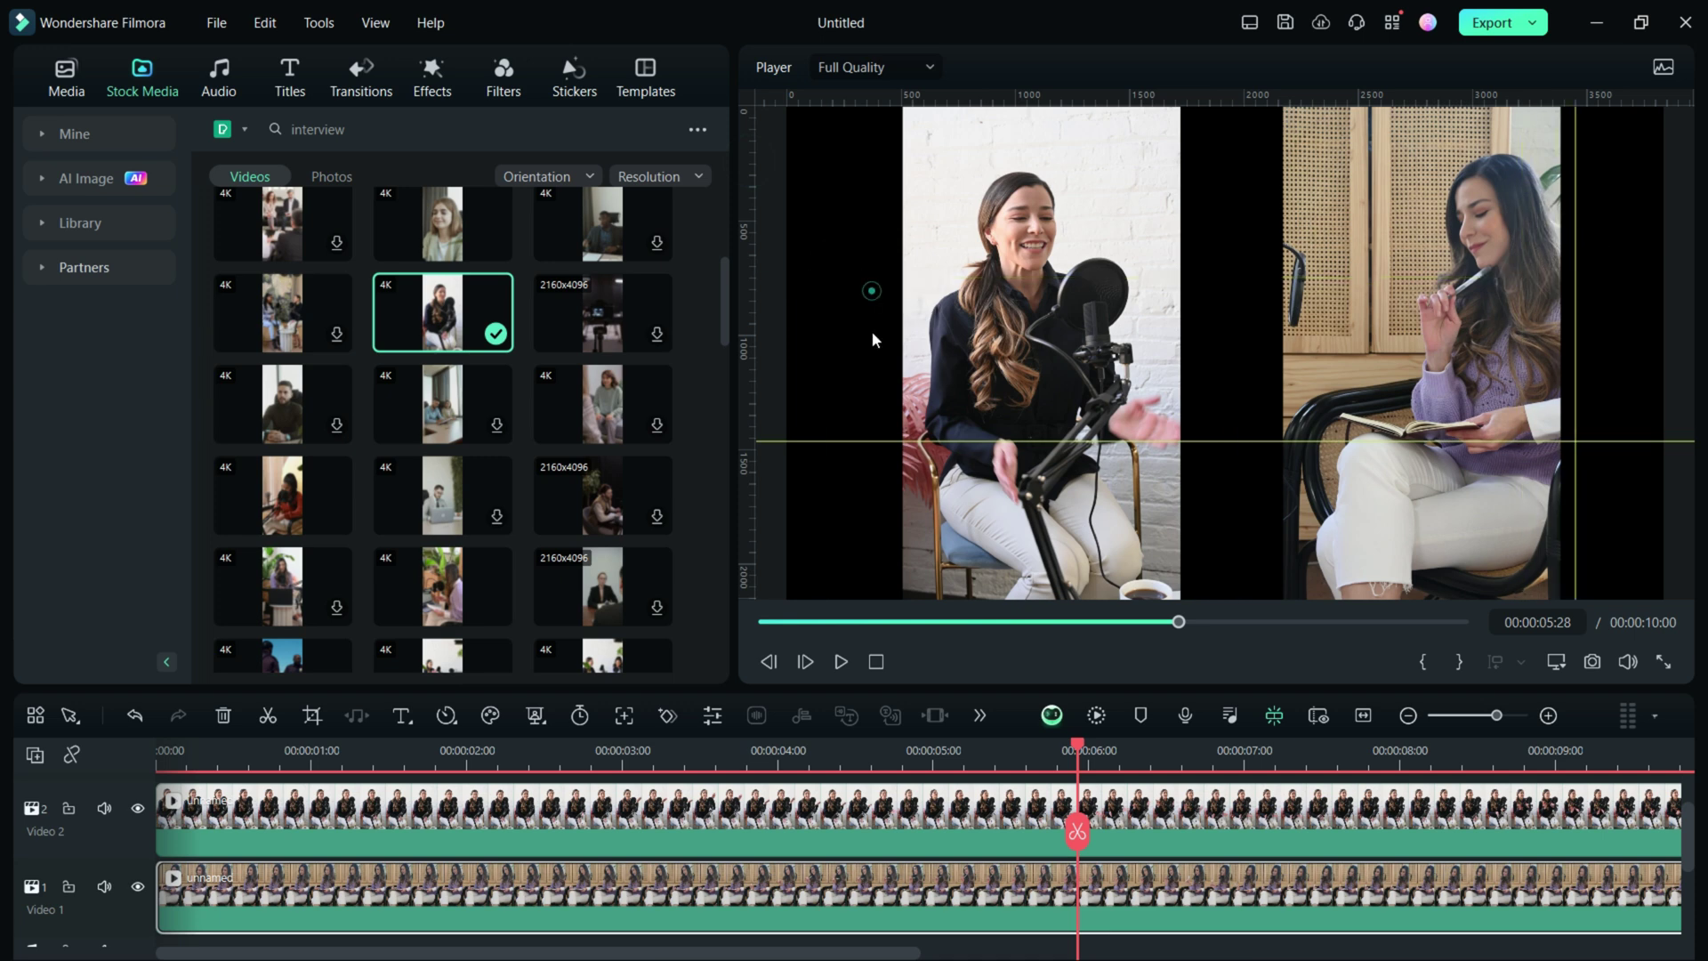
pyautogui.rightClick(844, 442)
pyautogui.click(862, 452)
pyautogui.rightClick(1571, 330)
pyautogui.click(1608, 350)
# Step: Add an eyedropped teal vertical guide at 500 and snap the left speaker clip to it
pyautogui.rightClick(835, 280)
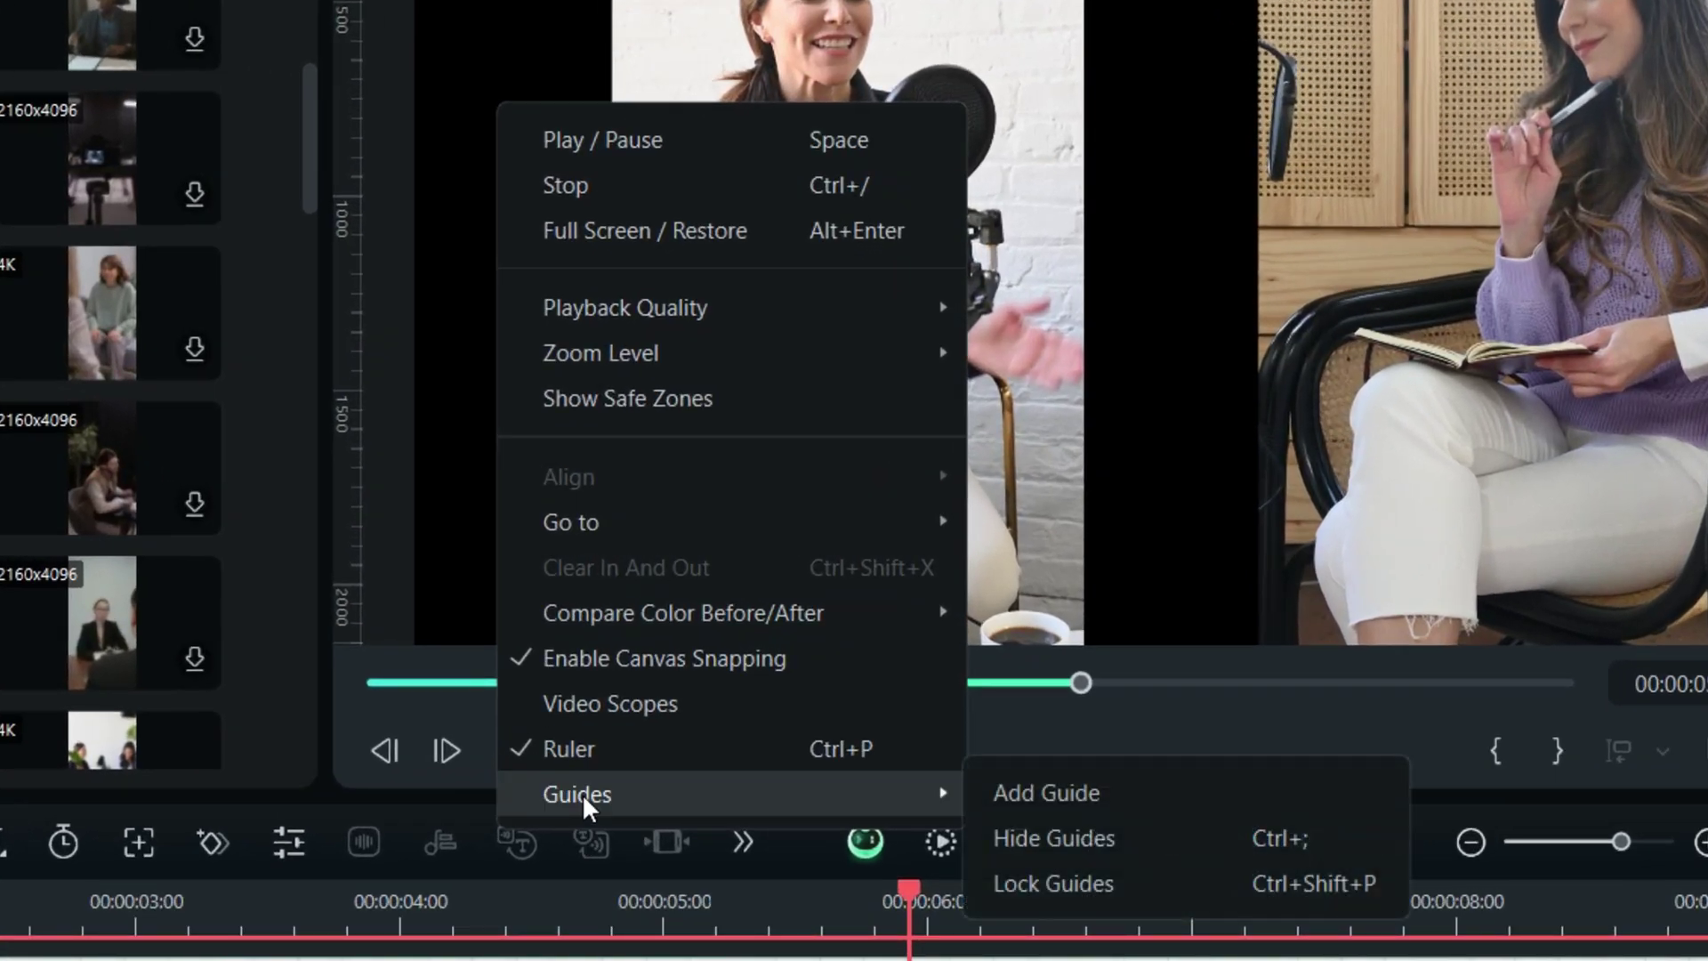
pyautogui.click(886, 687)
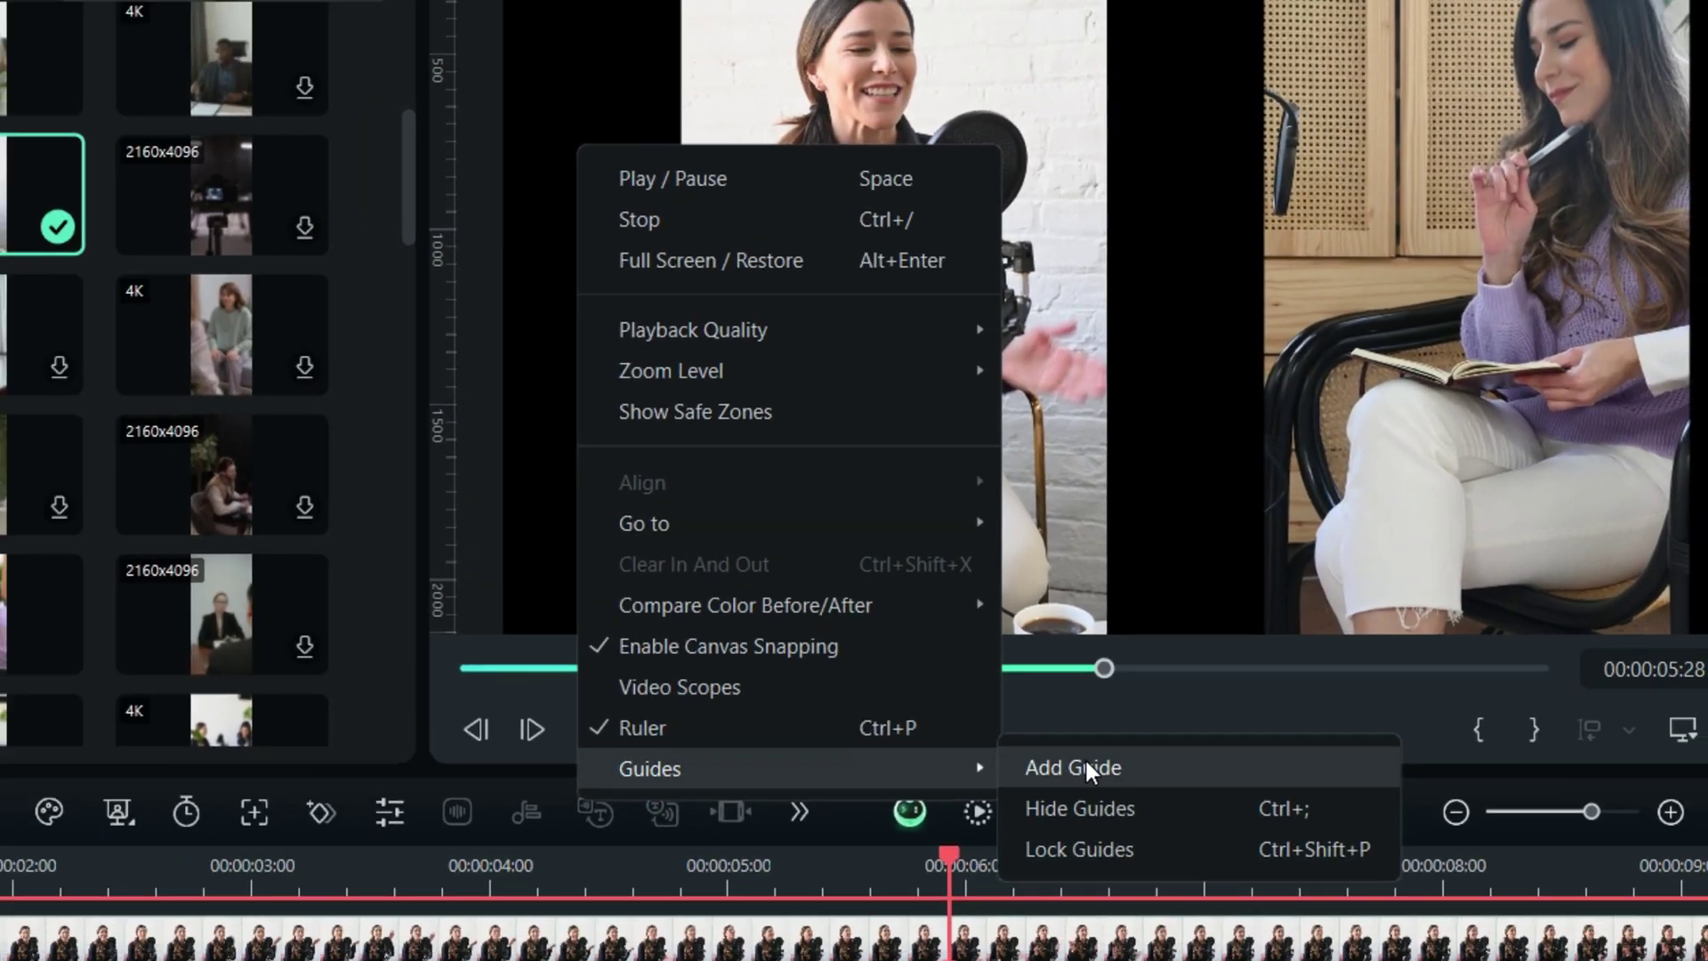
pyautogui.click(1061, 796)
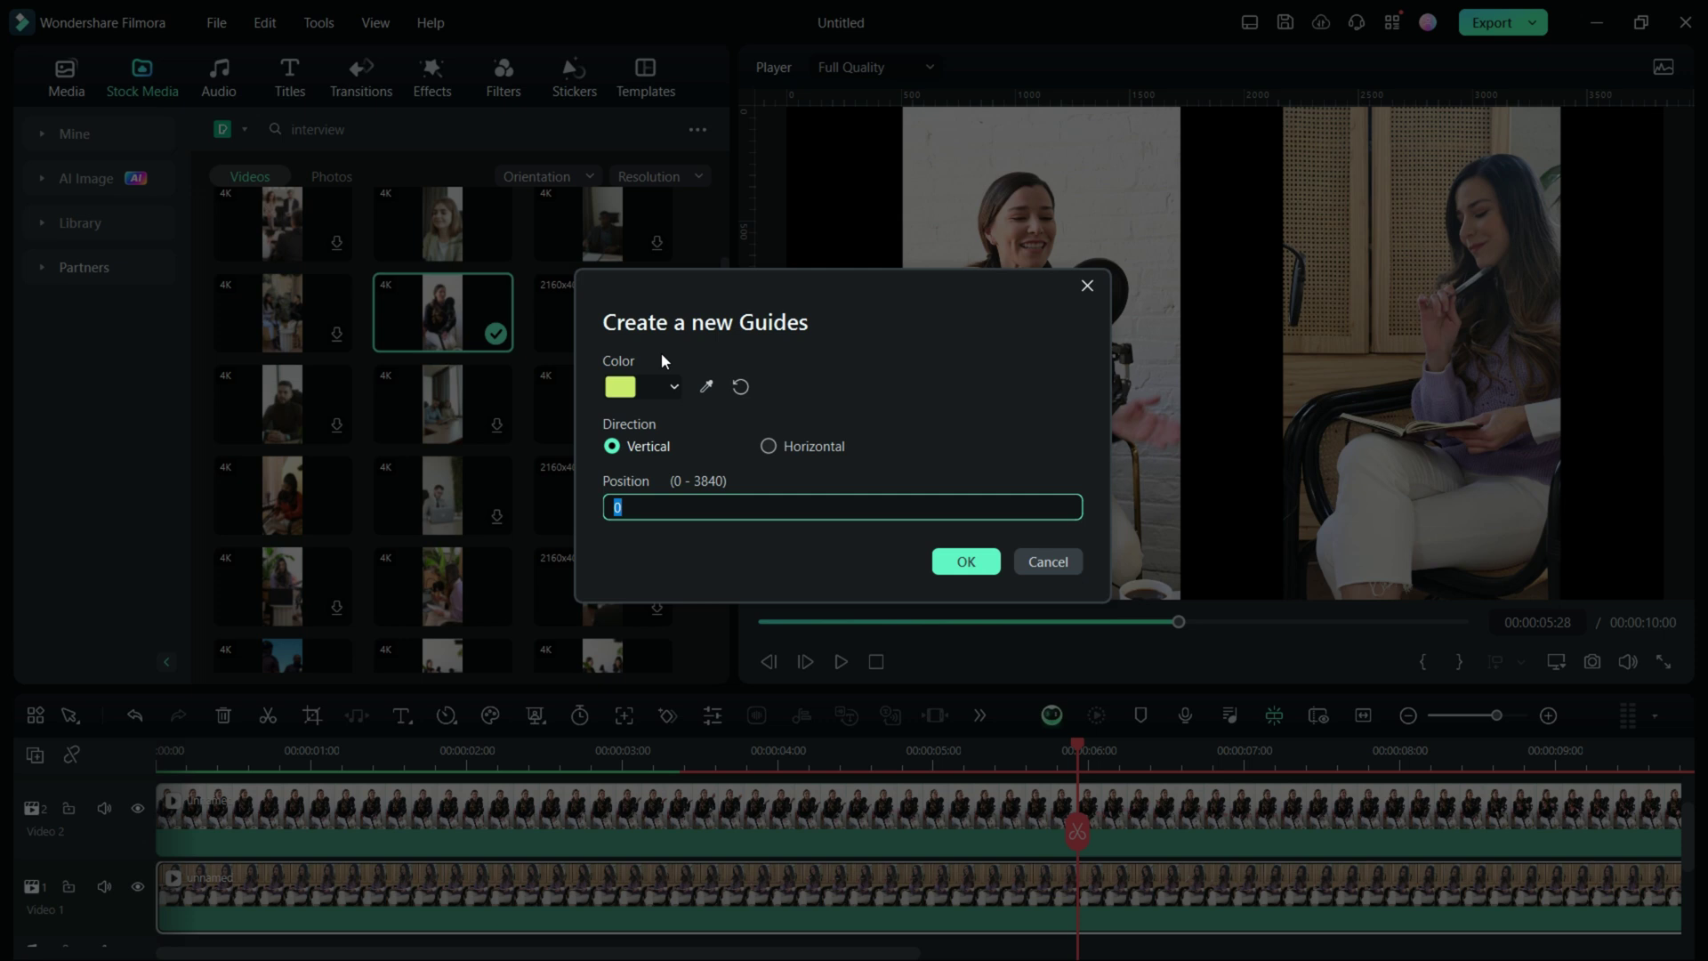
pyautogui.click(674, 387)
pyautogui.click(698, 614)
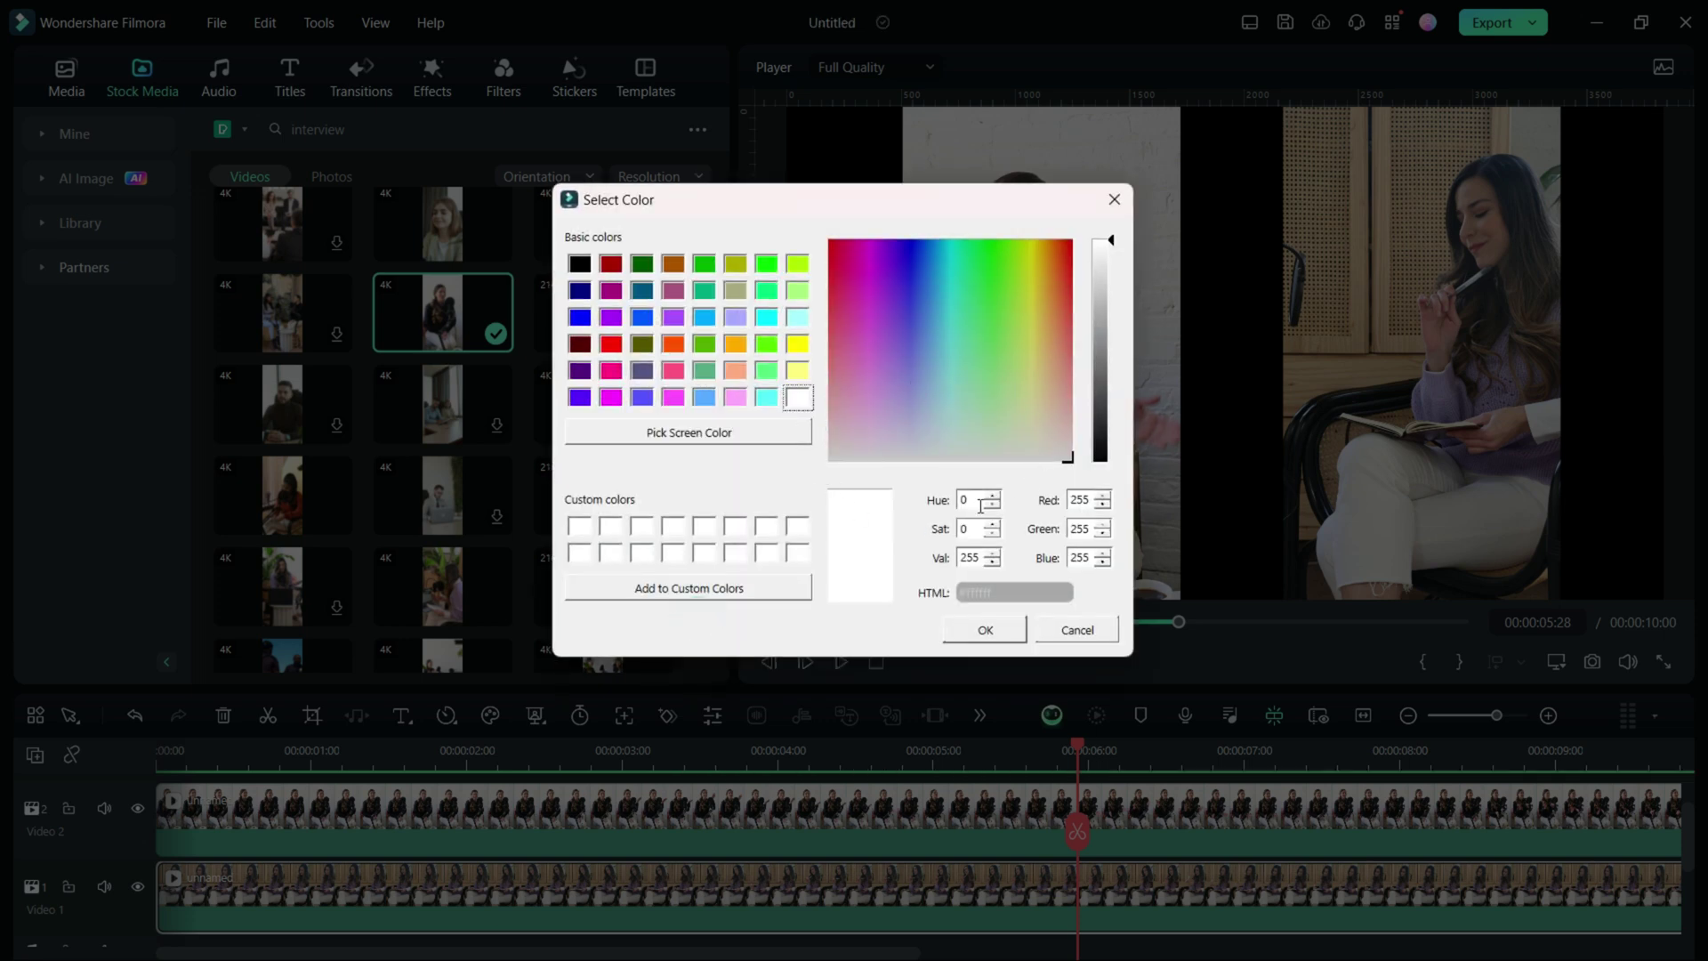
pyautogui.click(985, 629)
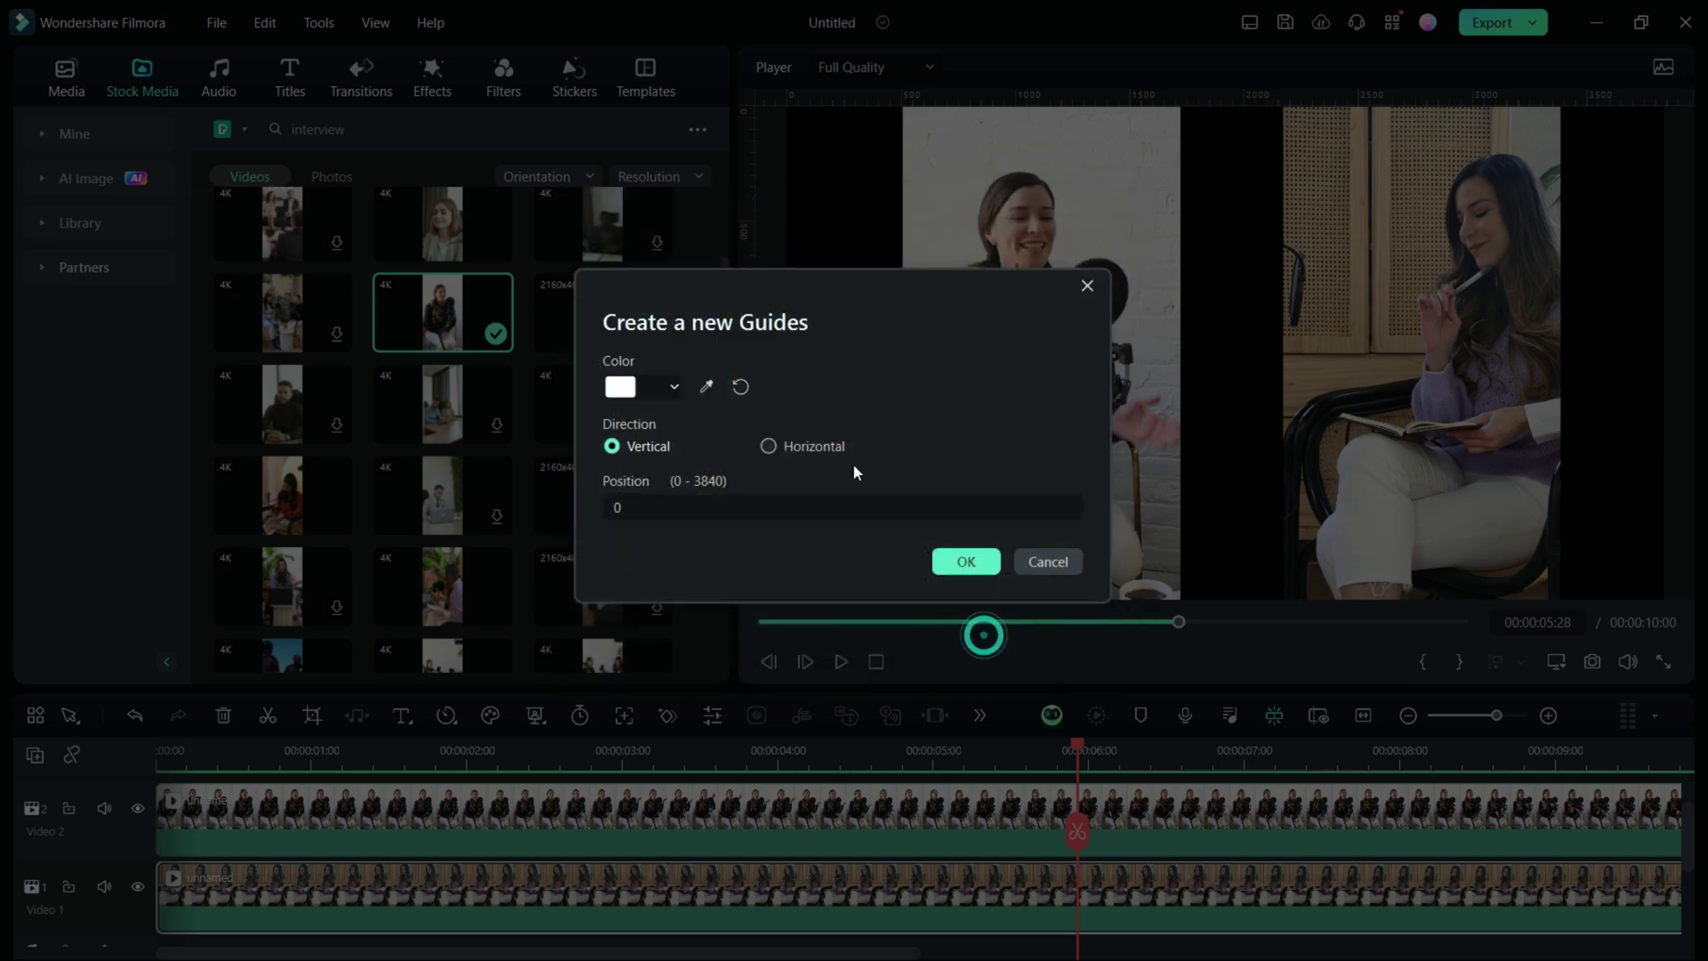
pyautogui.click(707, 386)
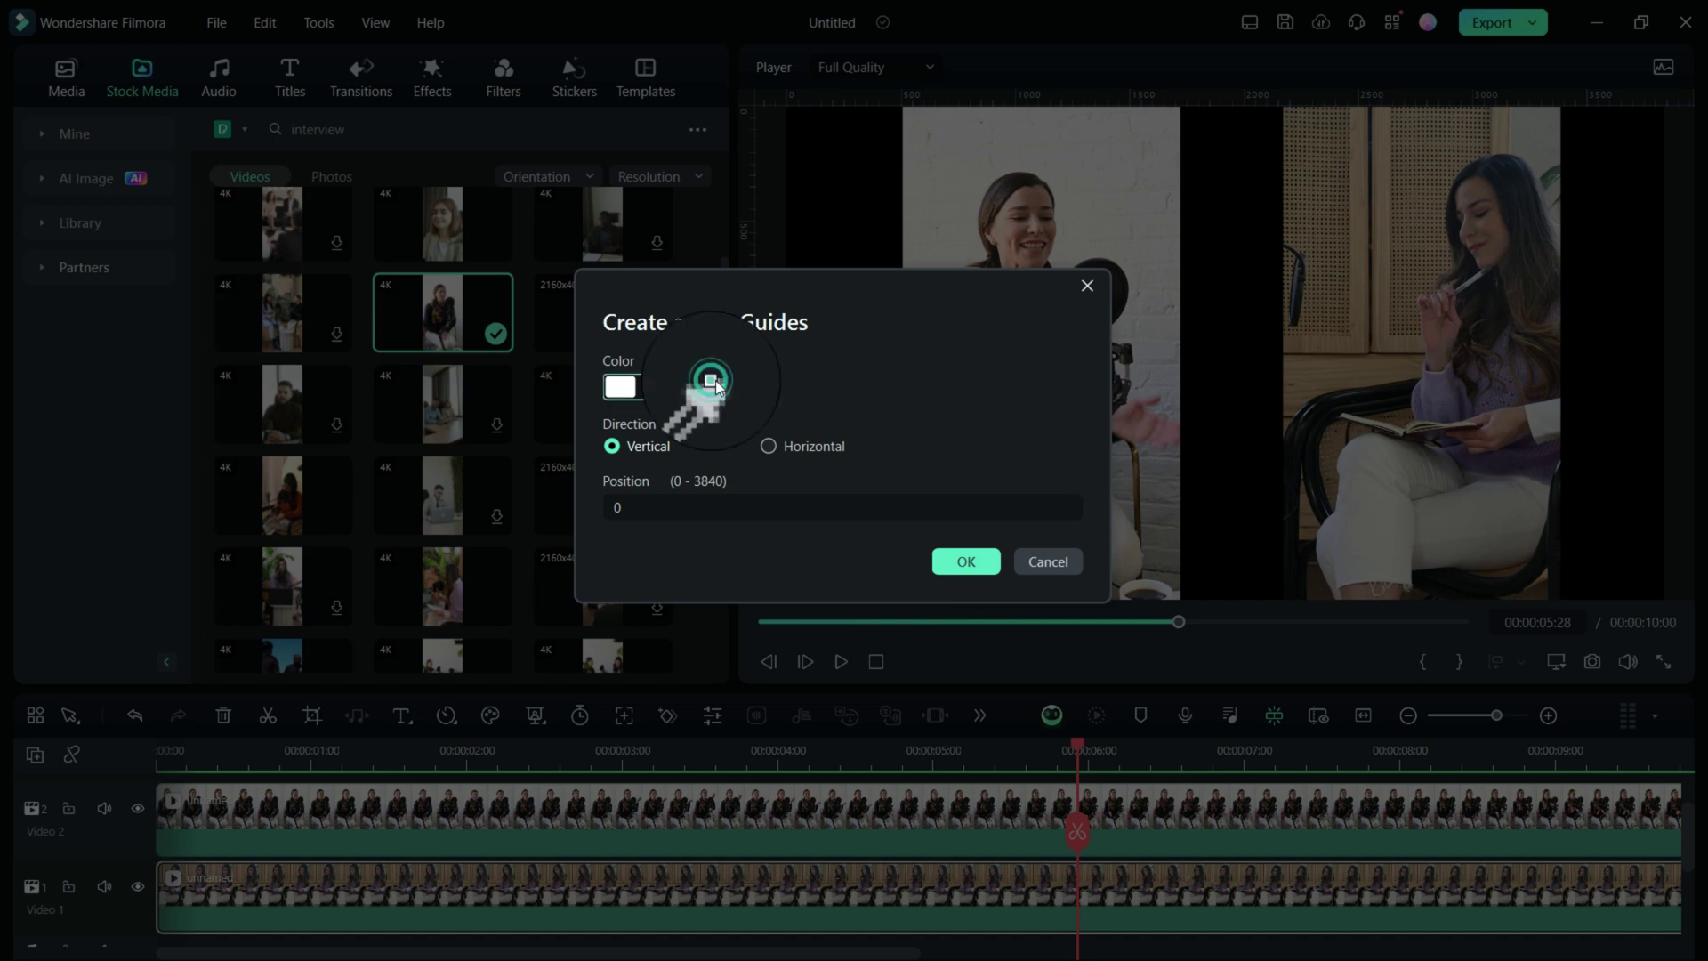
pyautogui.click(1144, 172)
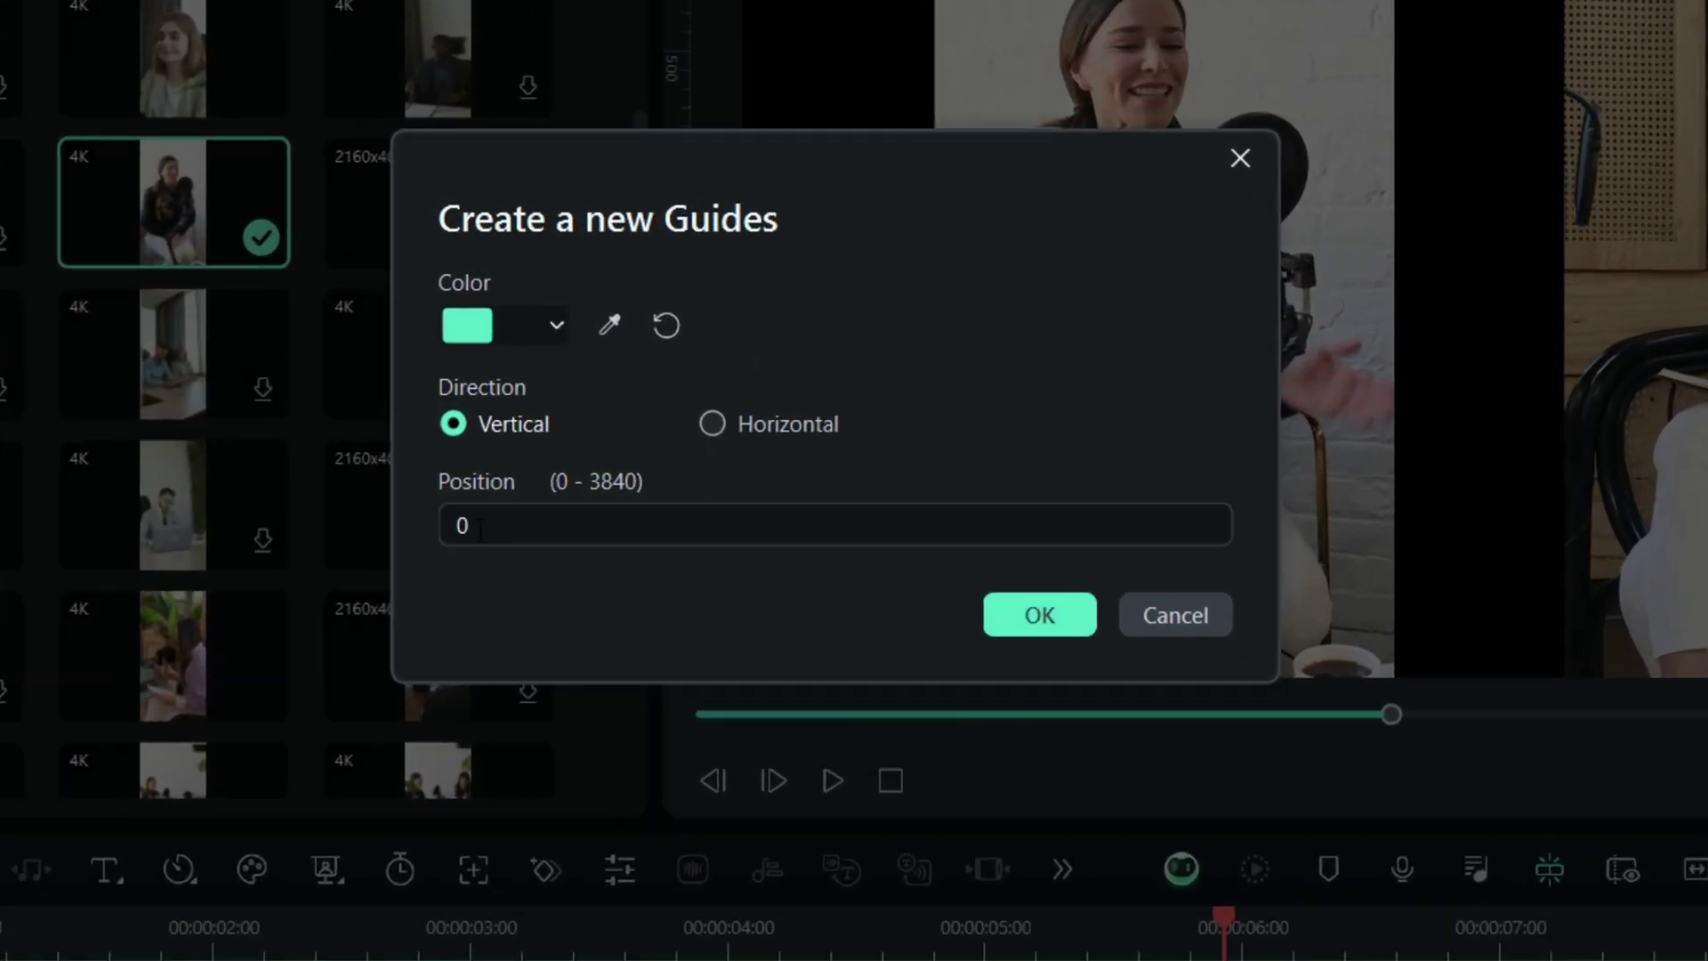
pyautogui.click(624, 508)
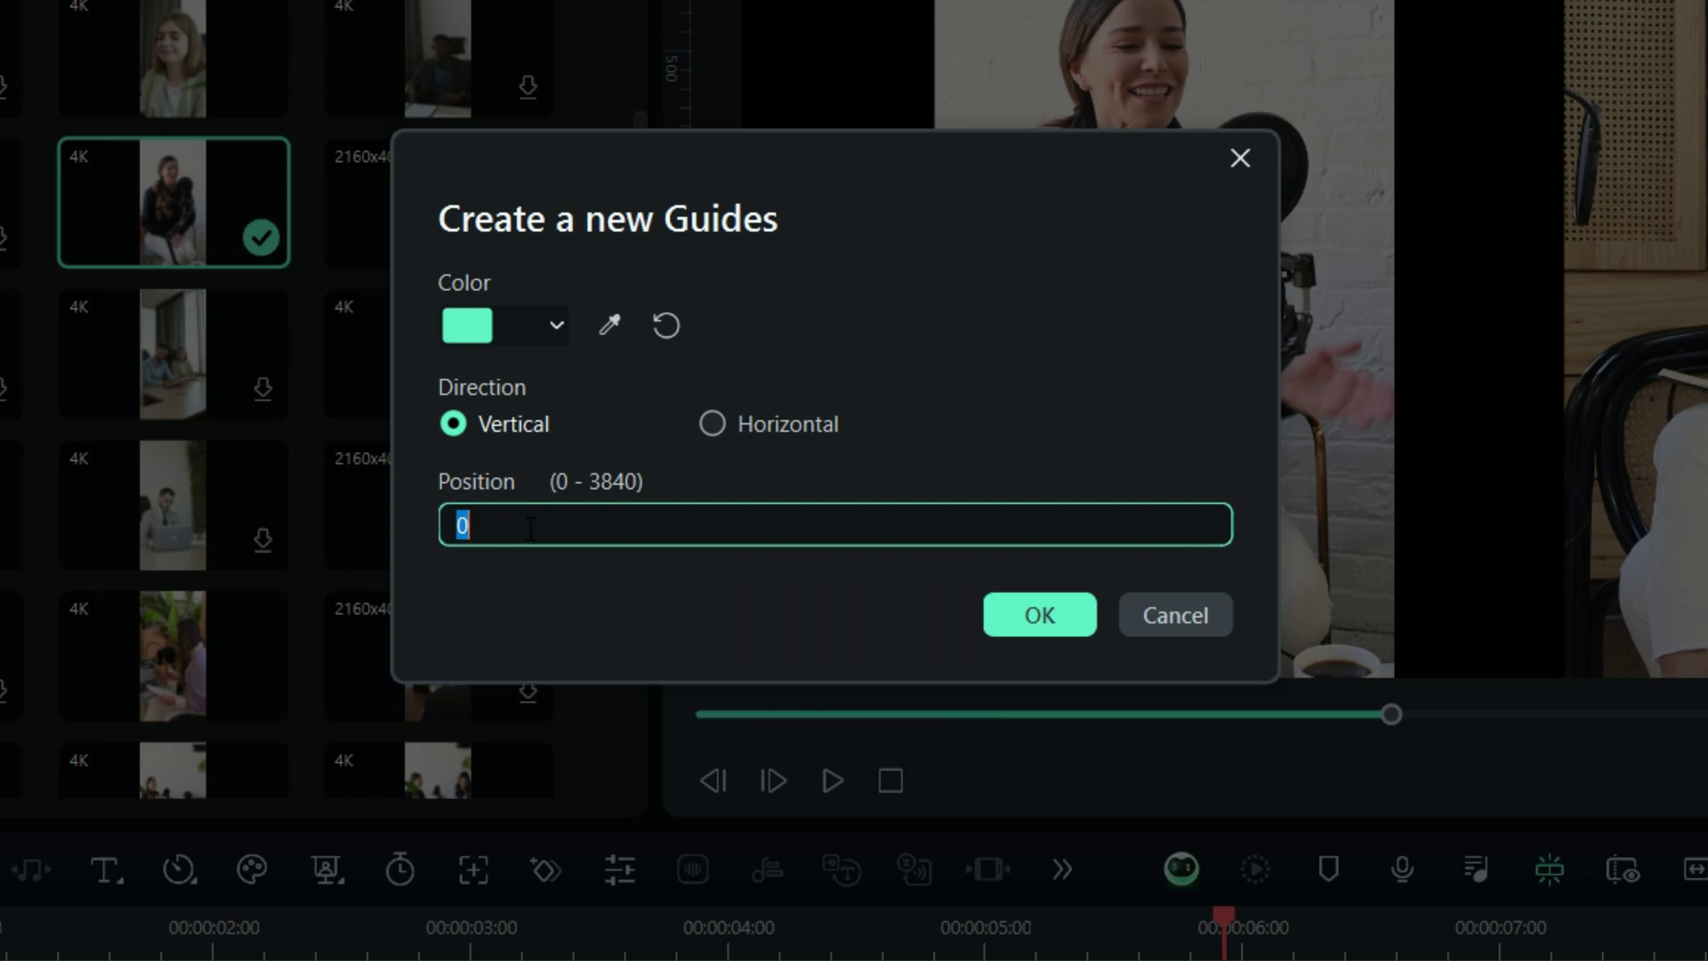
pyautogui.write('500')
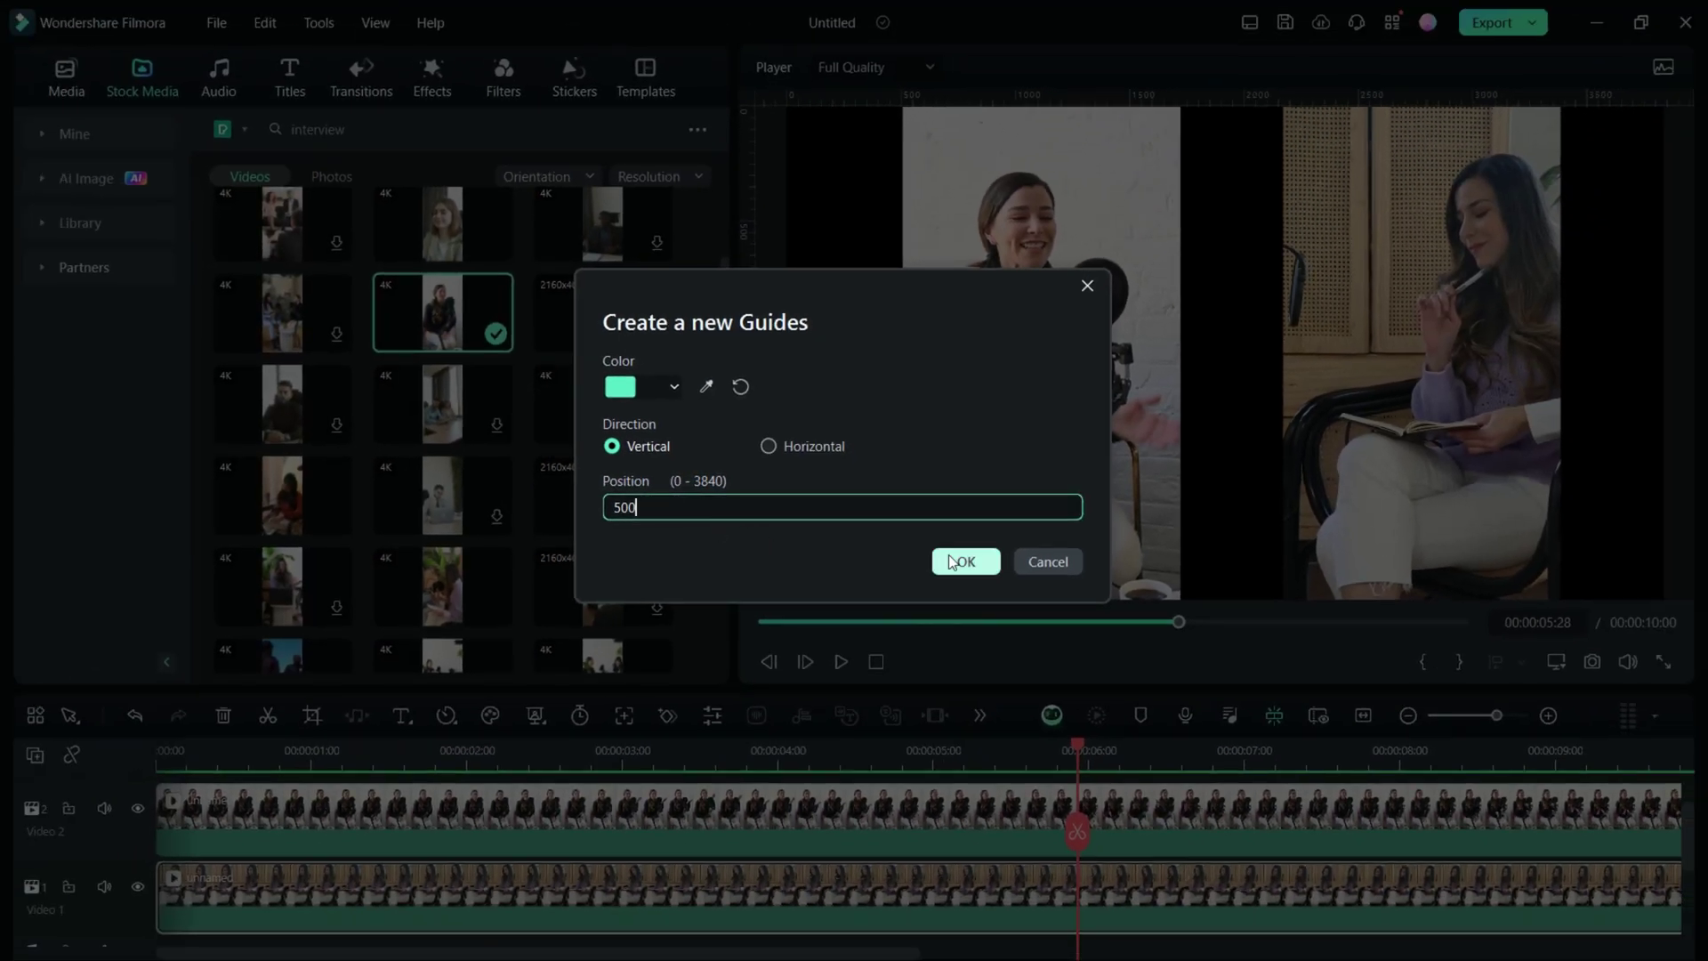
pyautogui.click(963, 562)
pyautogui.moveTo(1034, 489)
pyautogui.mouseDown()
pyautogui.moveTo(1049, 488)
pyautogui.moveTo(1036, 478)
pyautogui.mouseUp()
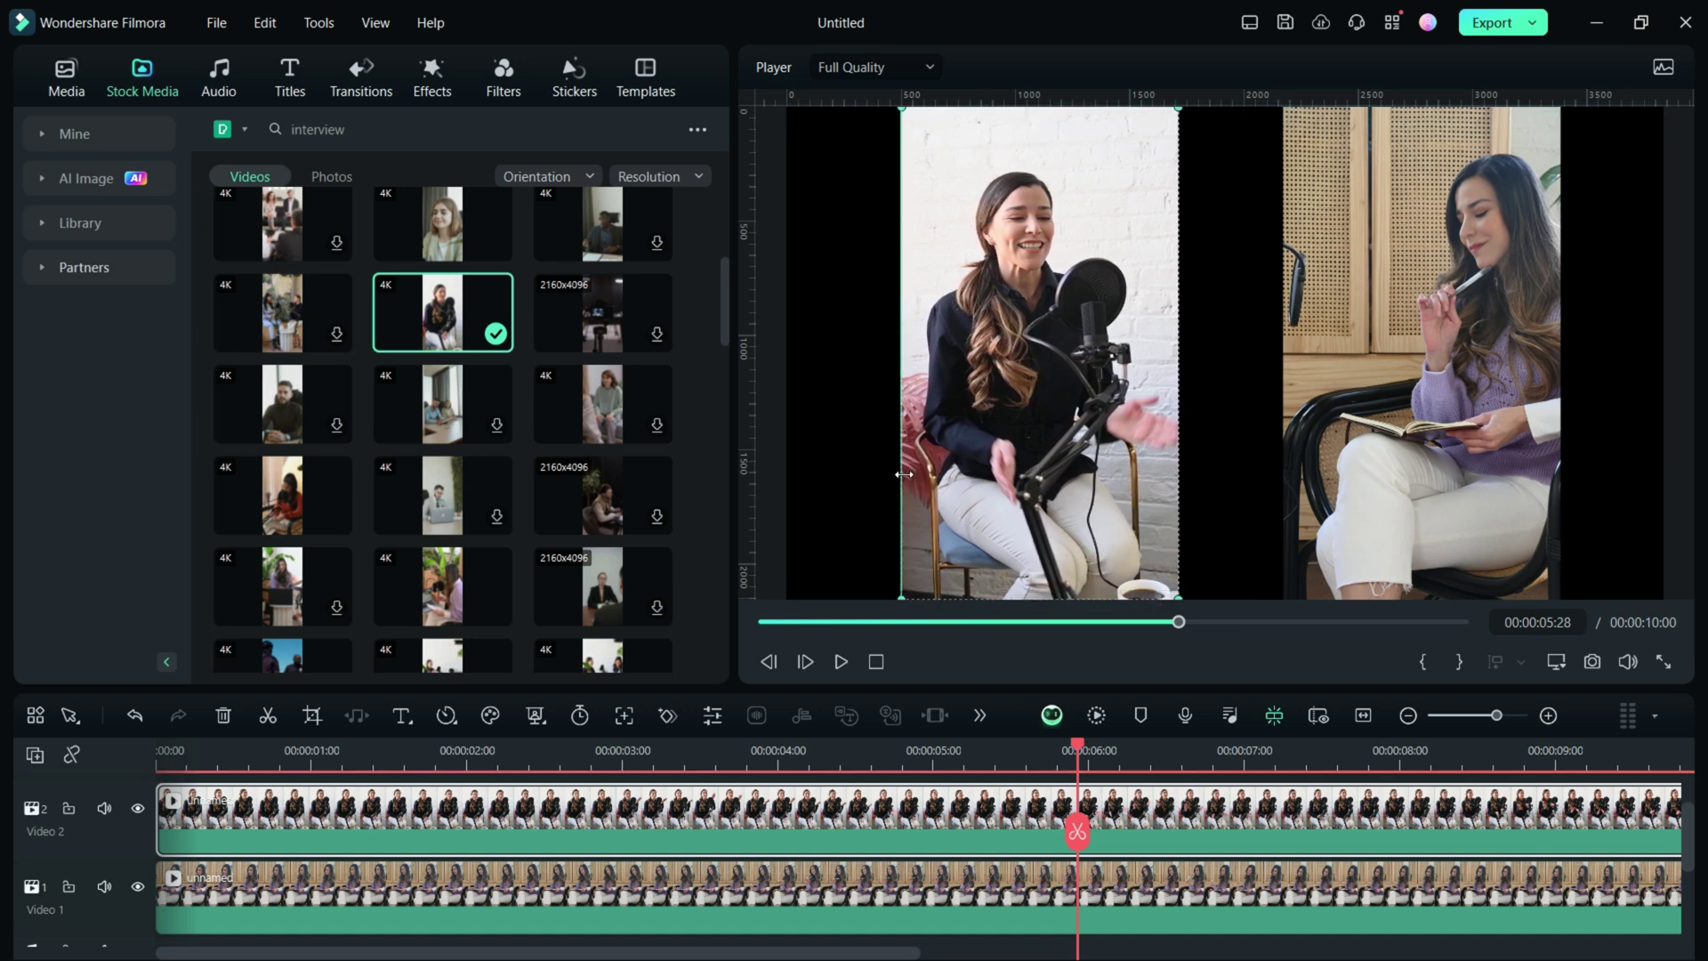
# Step: Add a second vertical guide at position 3340
pyautogui.click(862, 471)
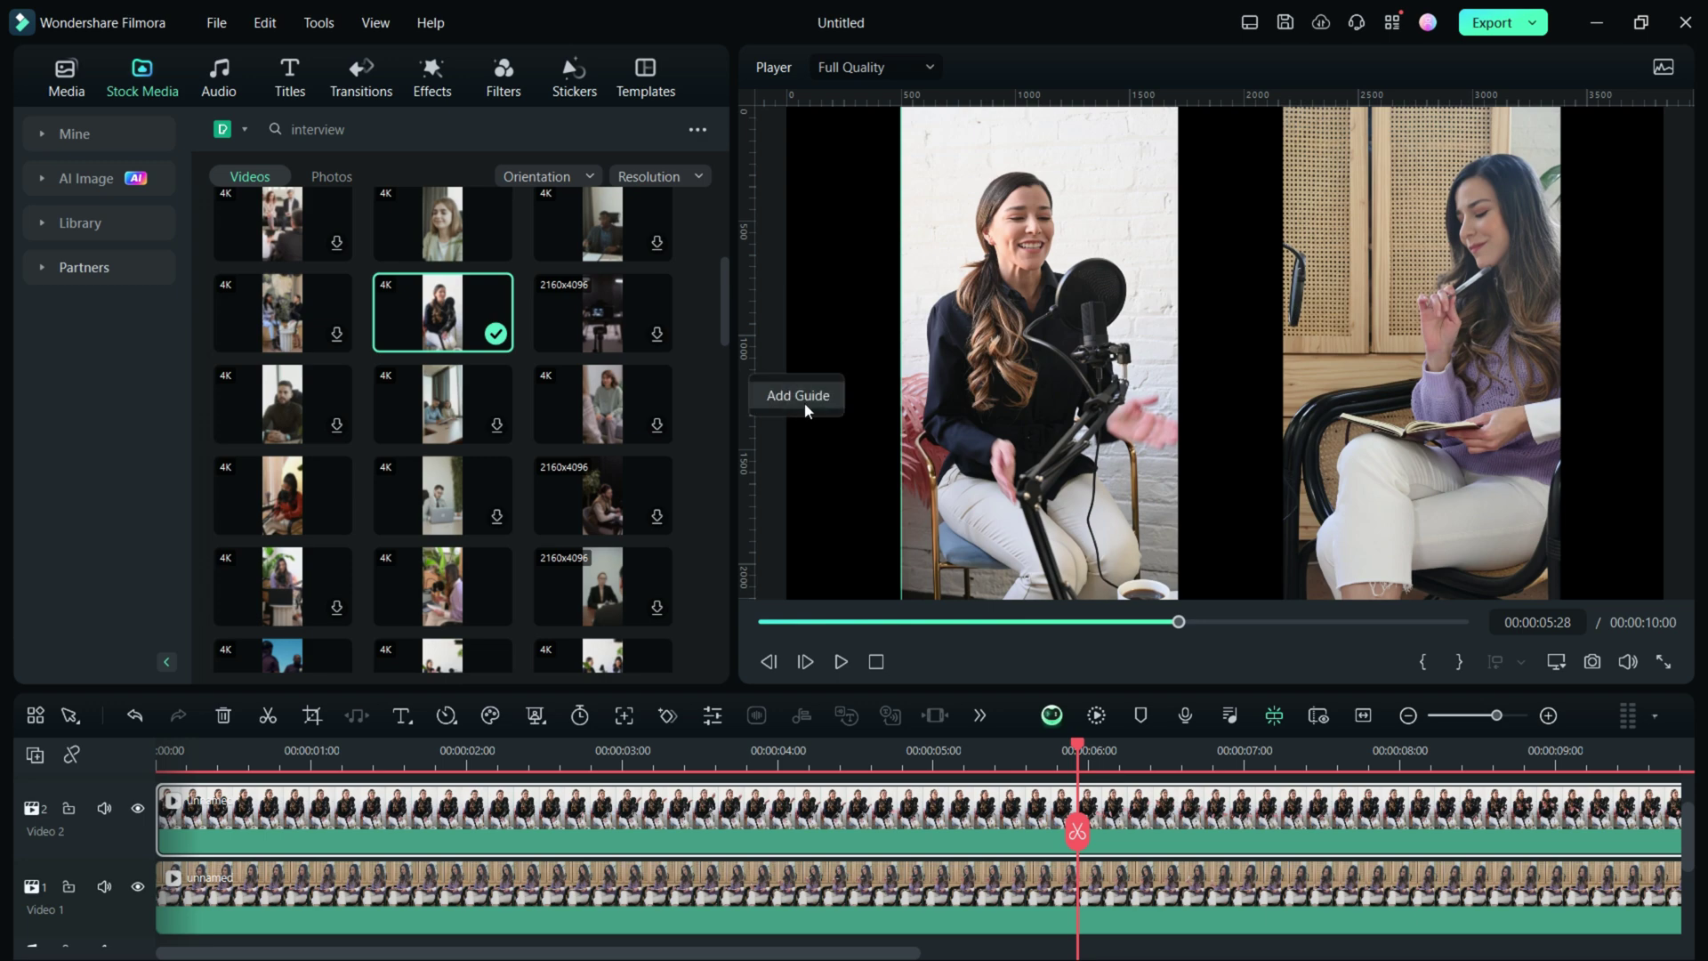
pyautogui.click(751, 384)
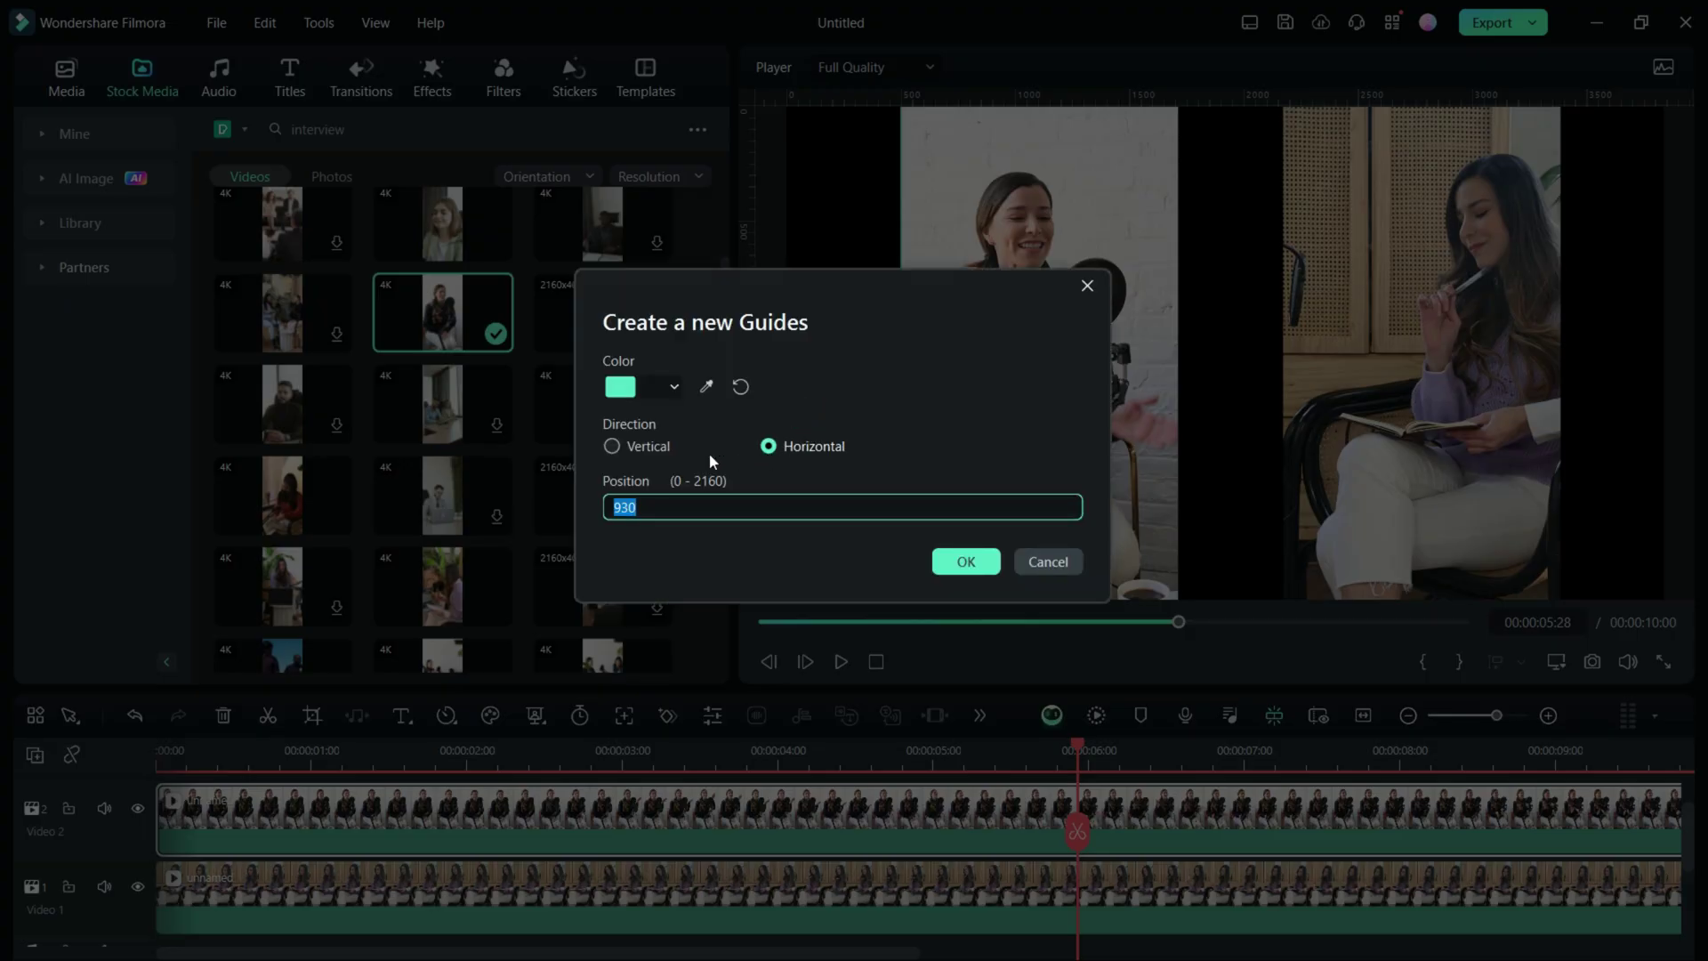
pyautogui.click(612, 446)
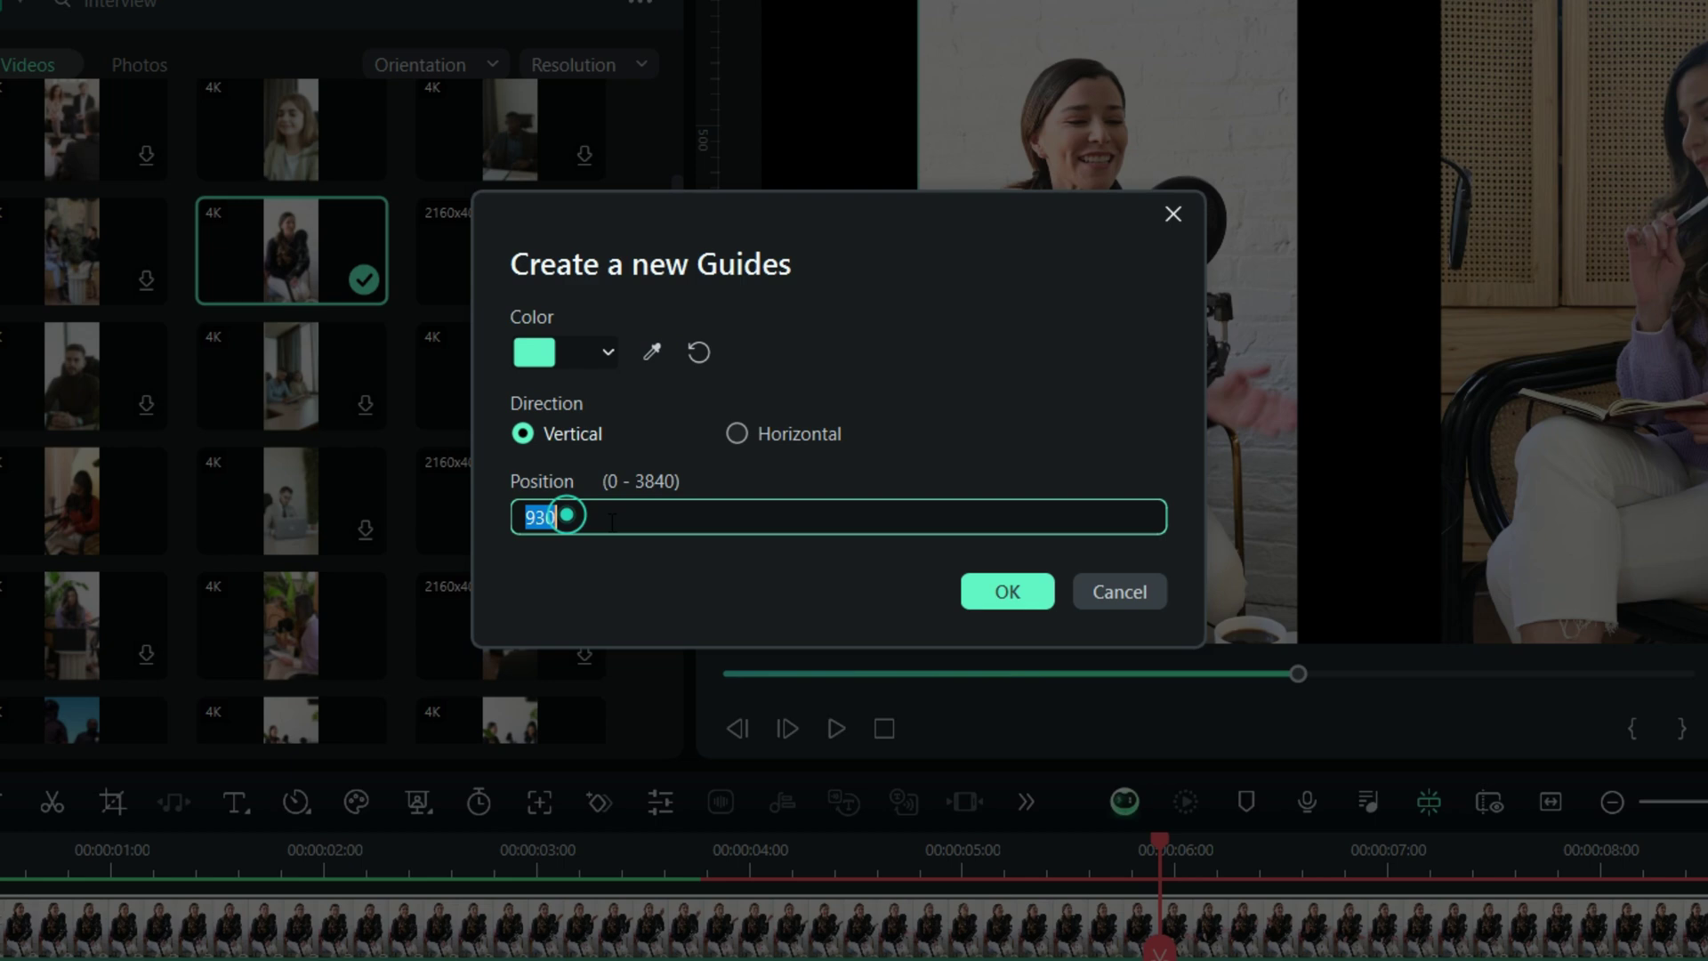
pyautogui.write('334')
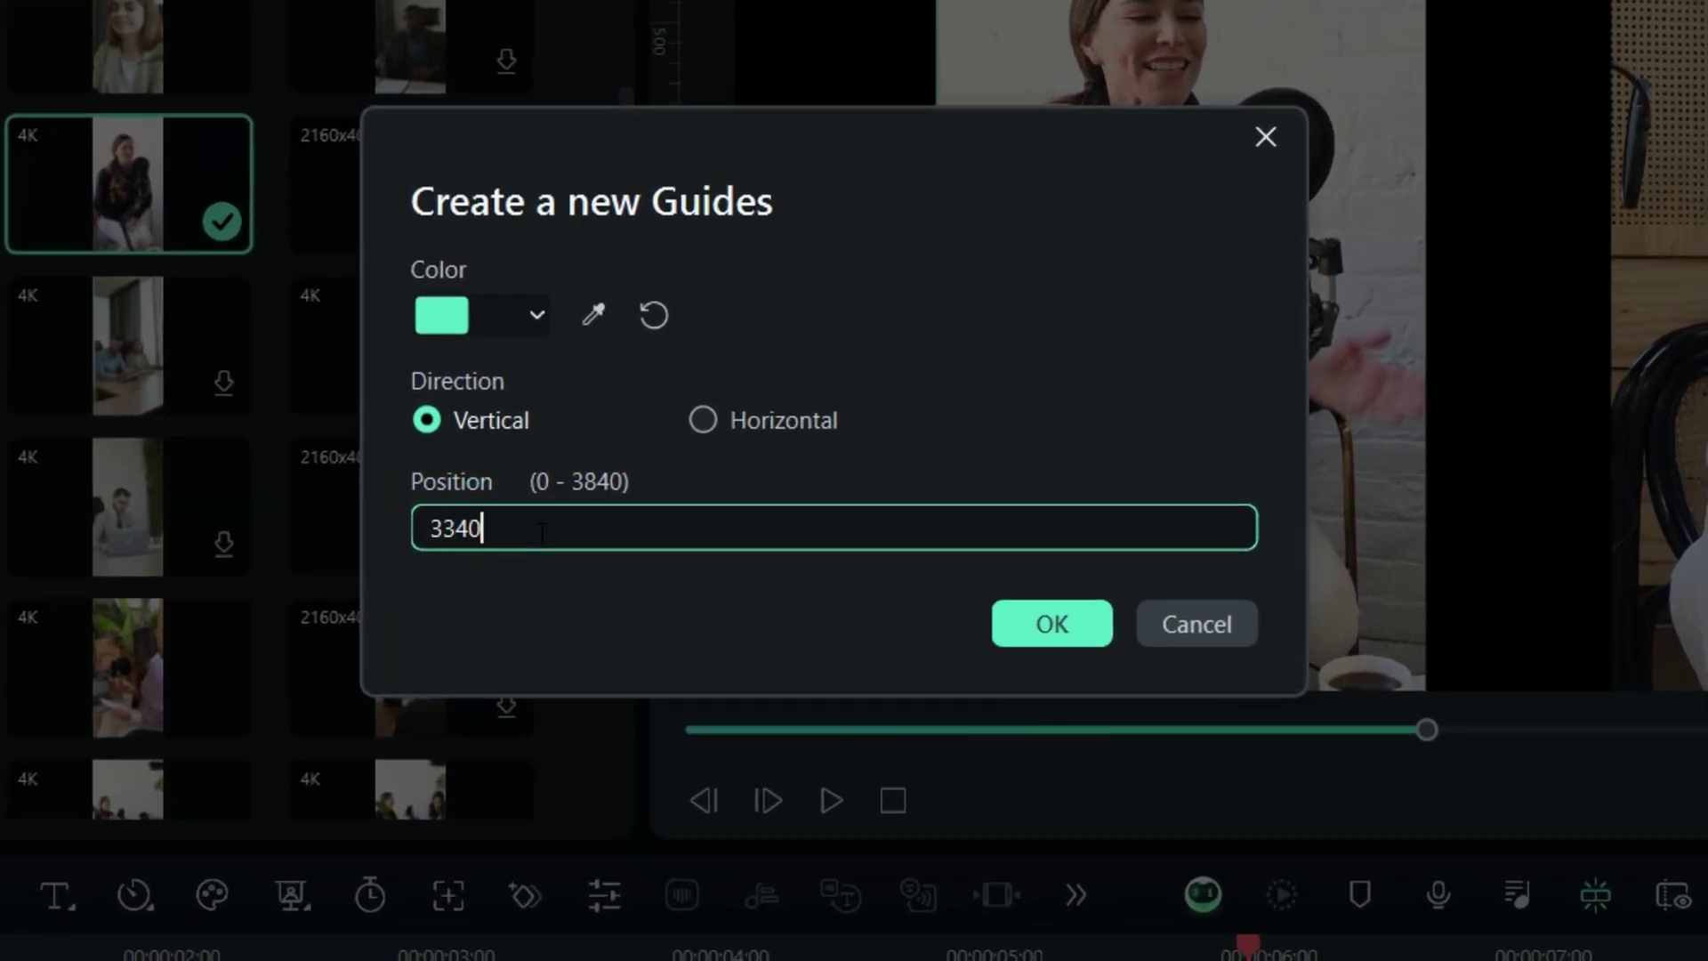
pyautogui.click(1030, 627)
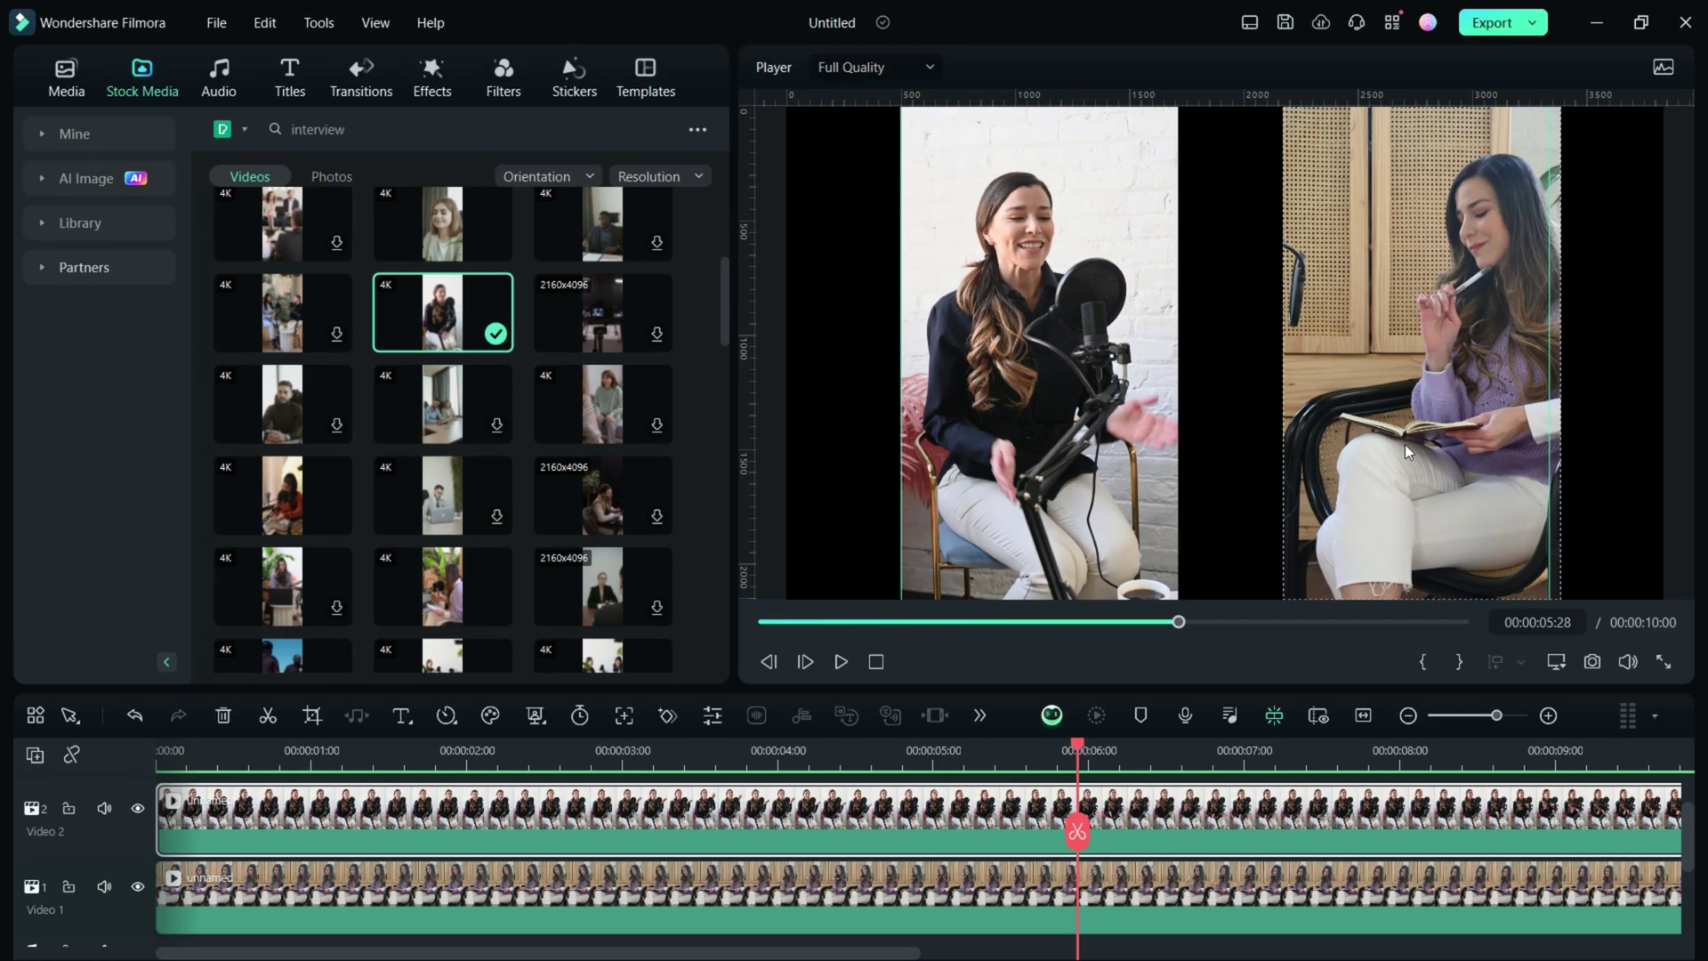
# Step: Shift the right speaker clip slightly left onto the 3340 guide, leaving a black gap
pyautogui.click(1406, 444)
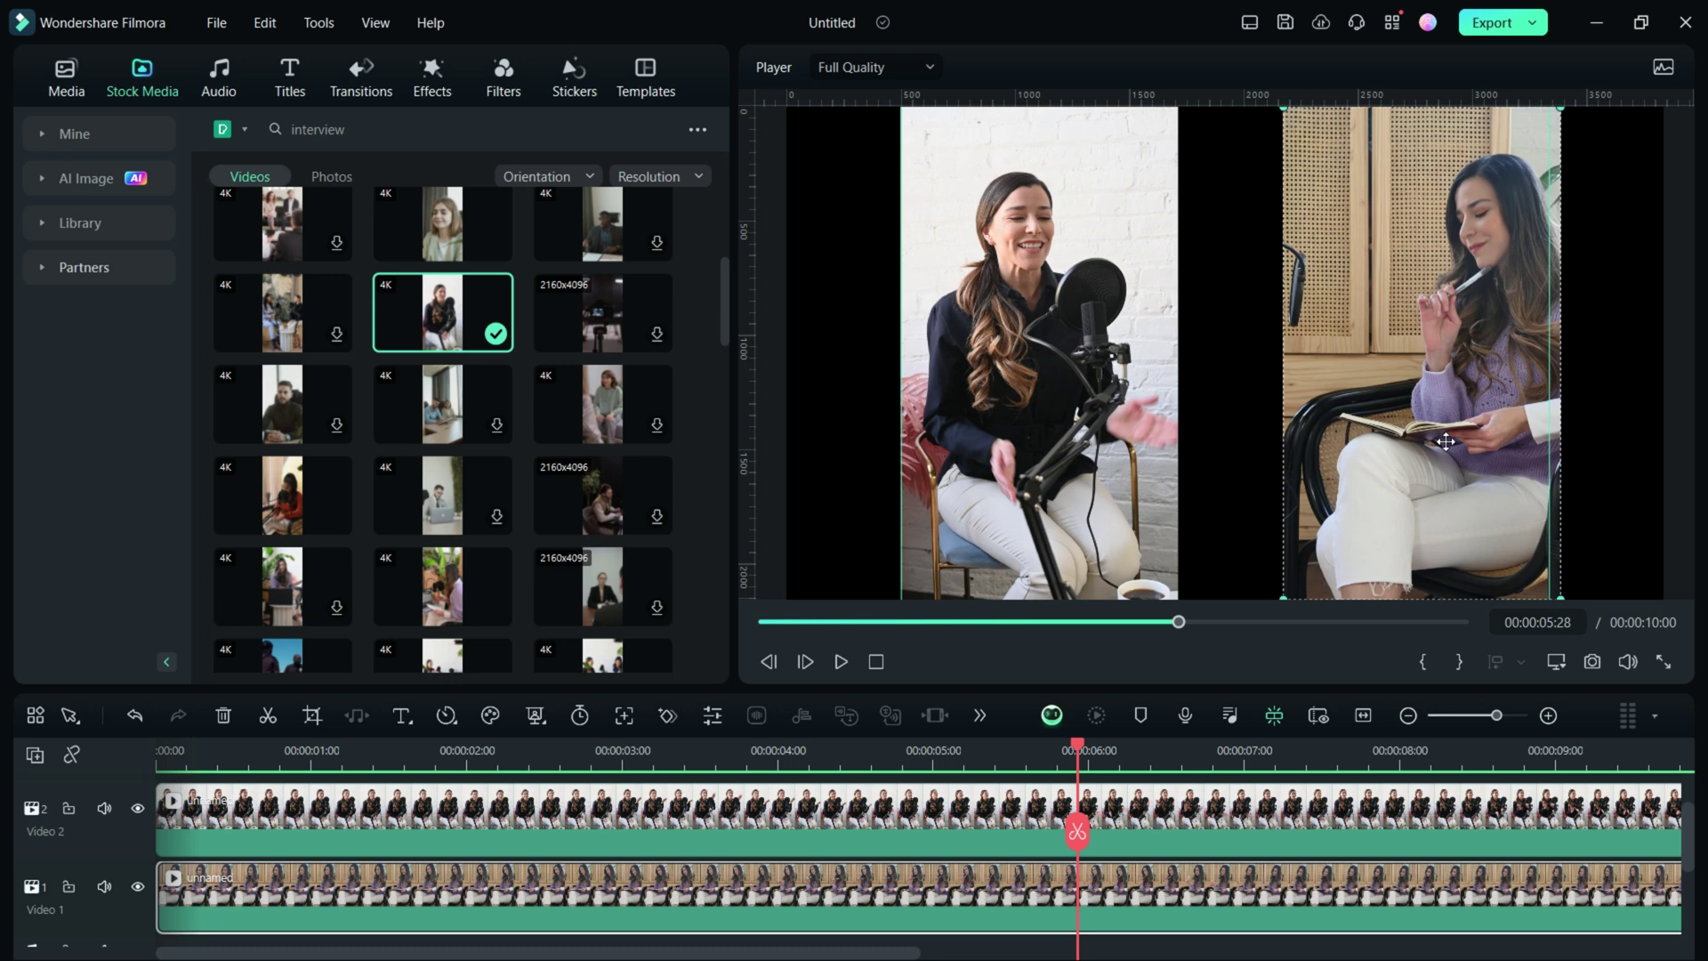
pyautogui.moveTo(1471, 443); pyautogui.dragTo(1458, 443)
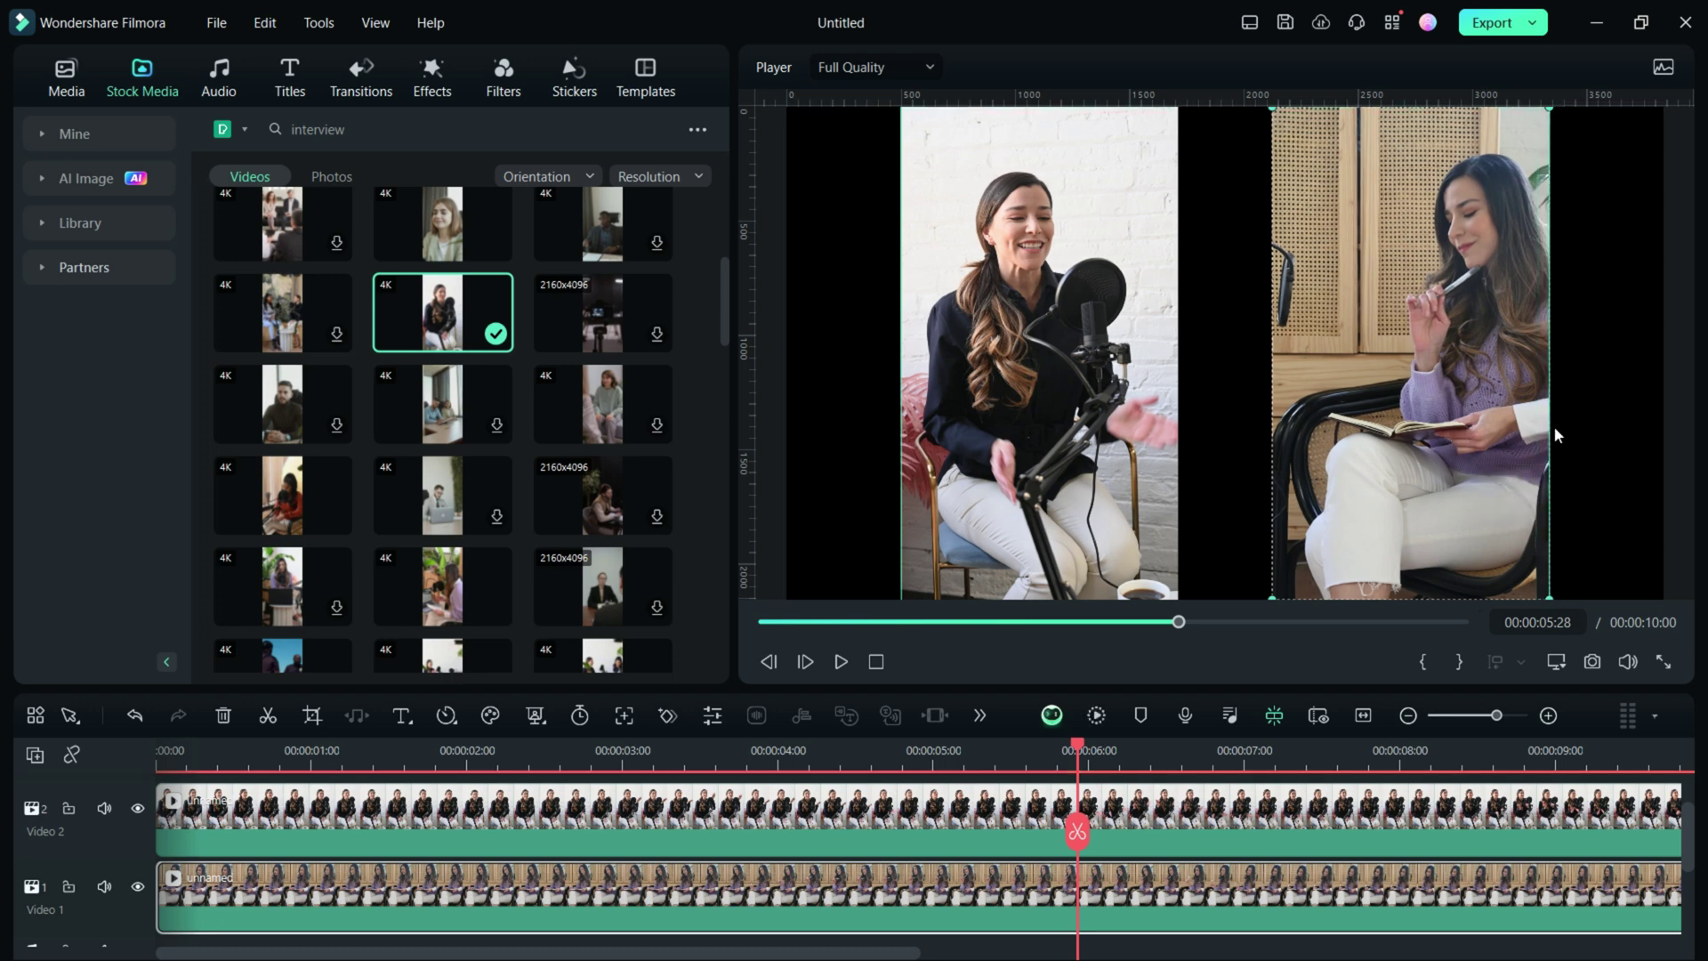
pyautogui.click(1229, 436)
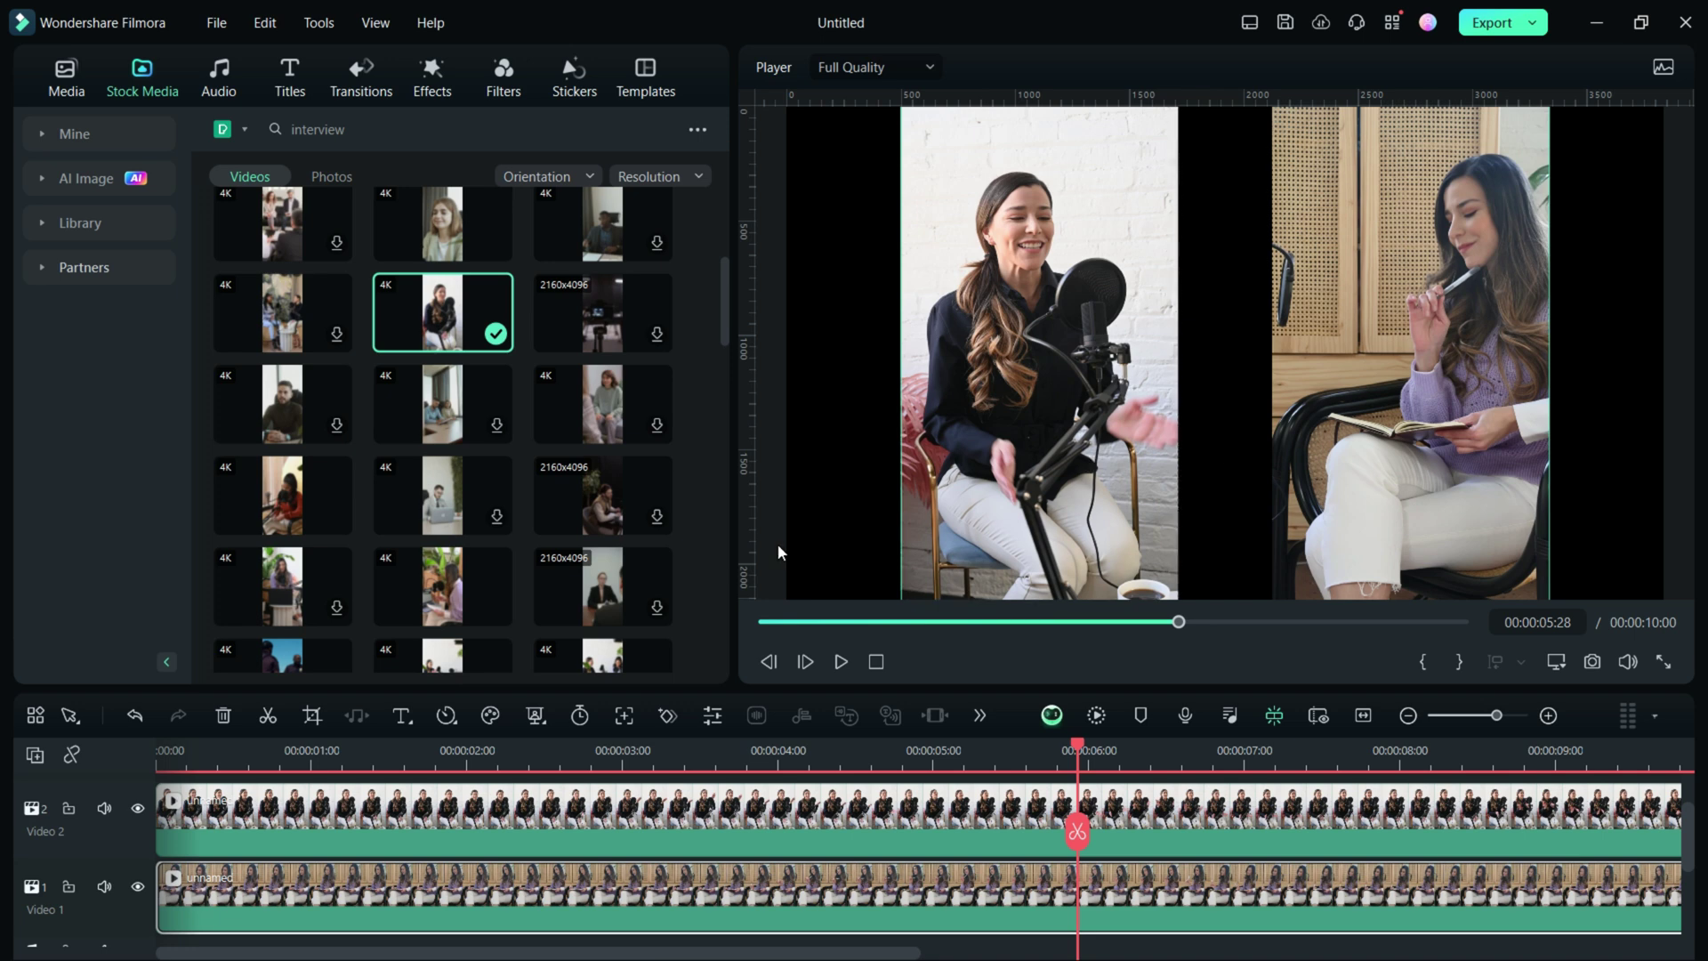
# Step: Add a horizontal guide at 200 and resize both clips so their tops meet it
pyautogui.click(750, 326)
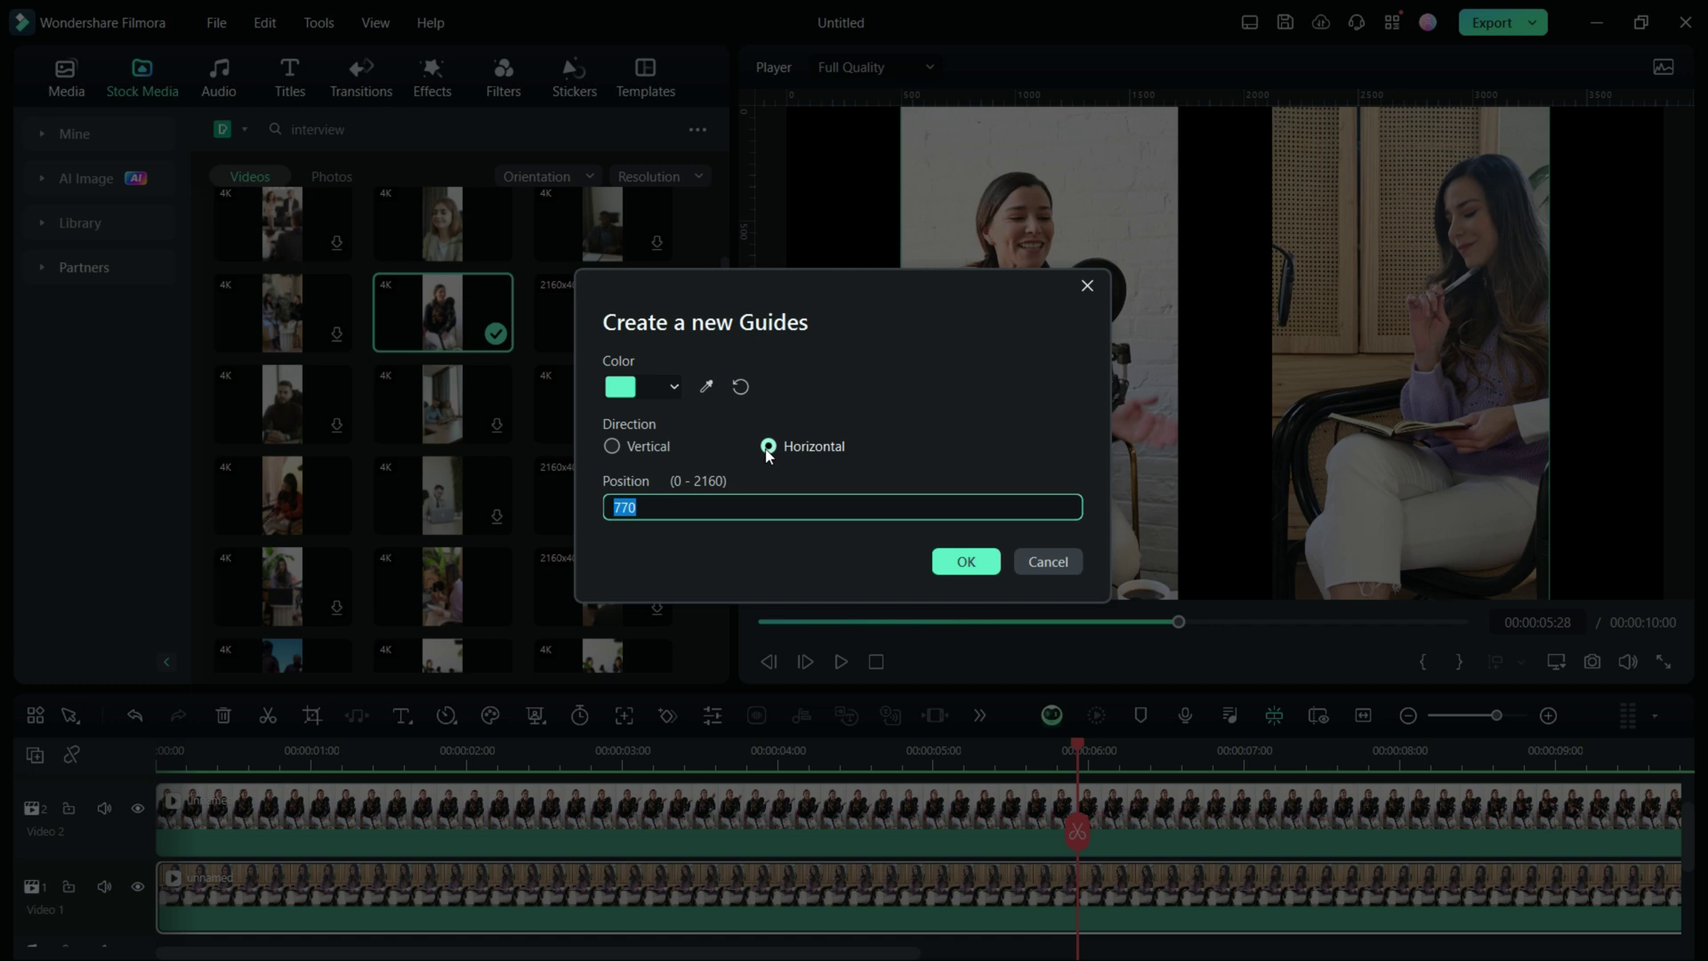
pyautogui.write('200')
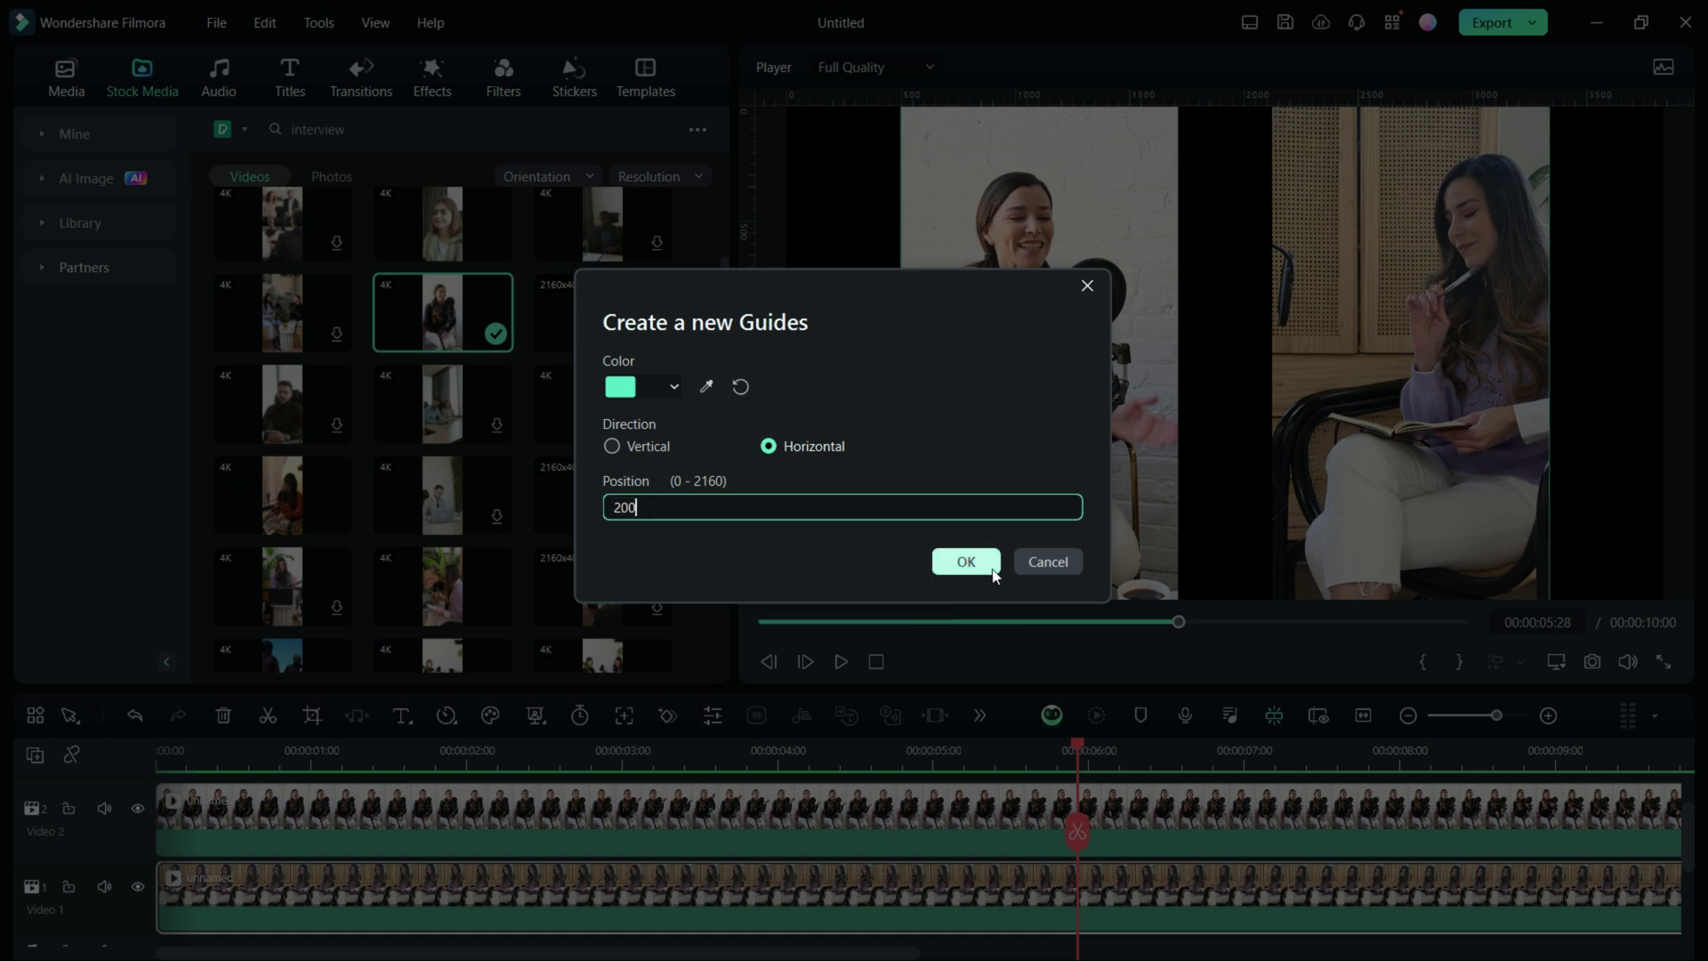
pyautogui.click(967, 562)
pyautogui.moveTo(1177, 108); pyautogui.dragTo(1152, 156)
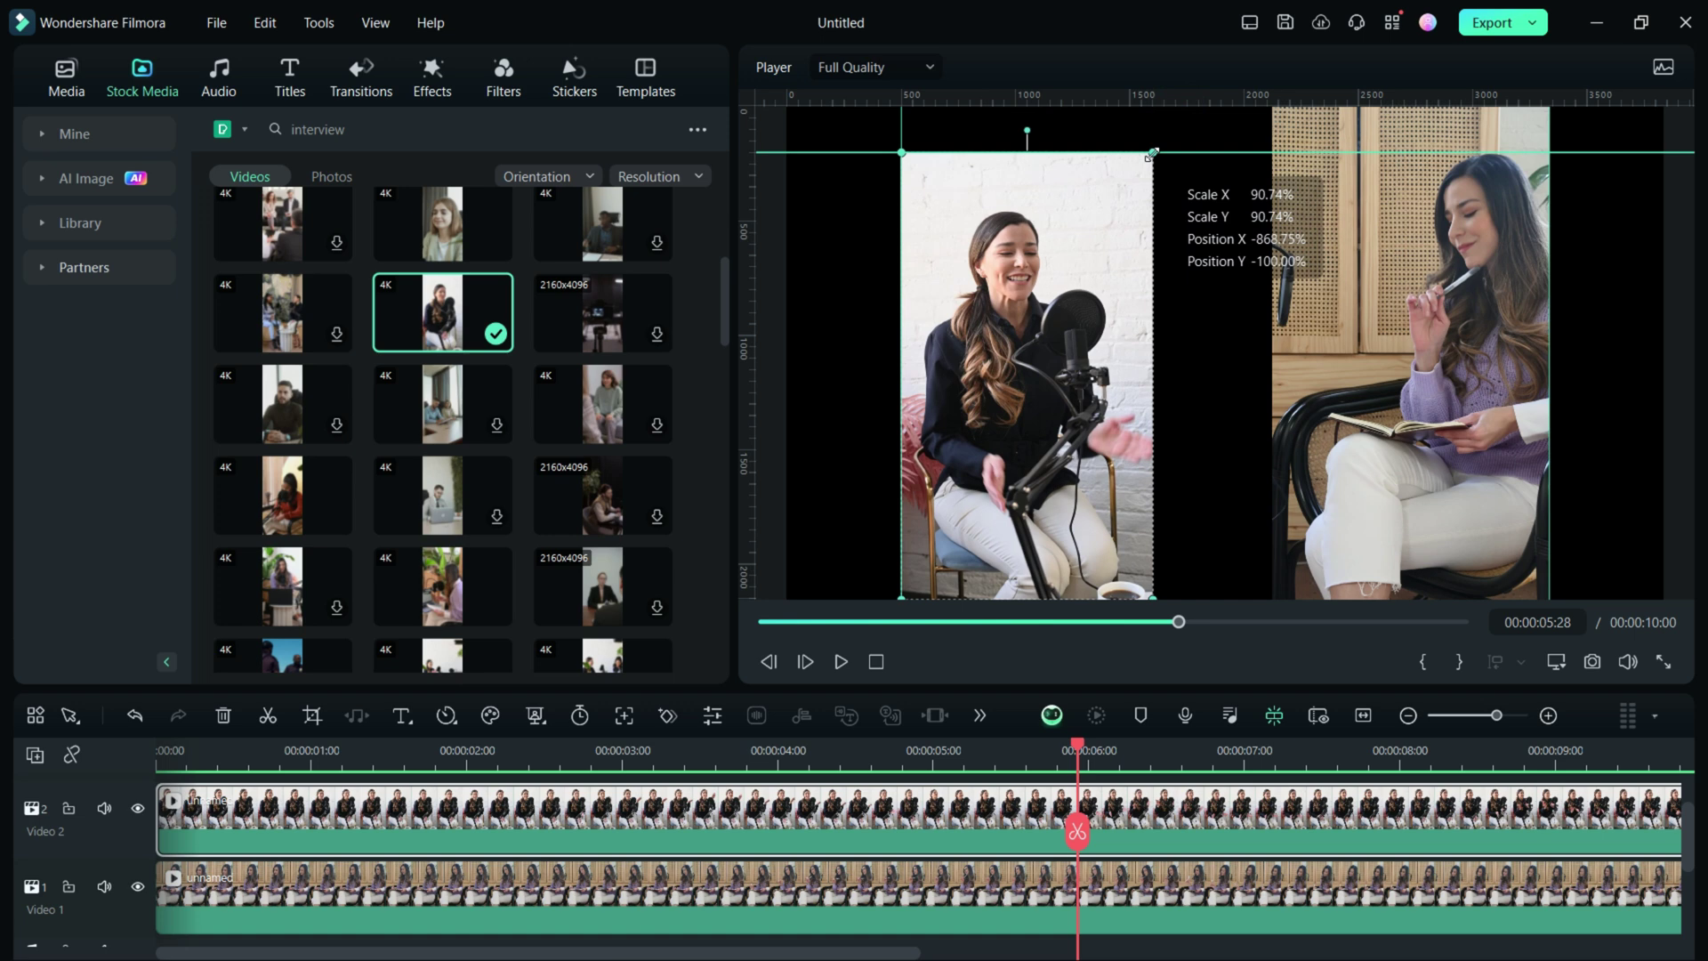
pyautogui.click(1399, 261)
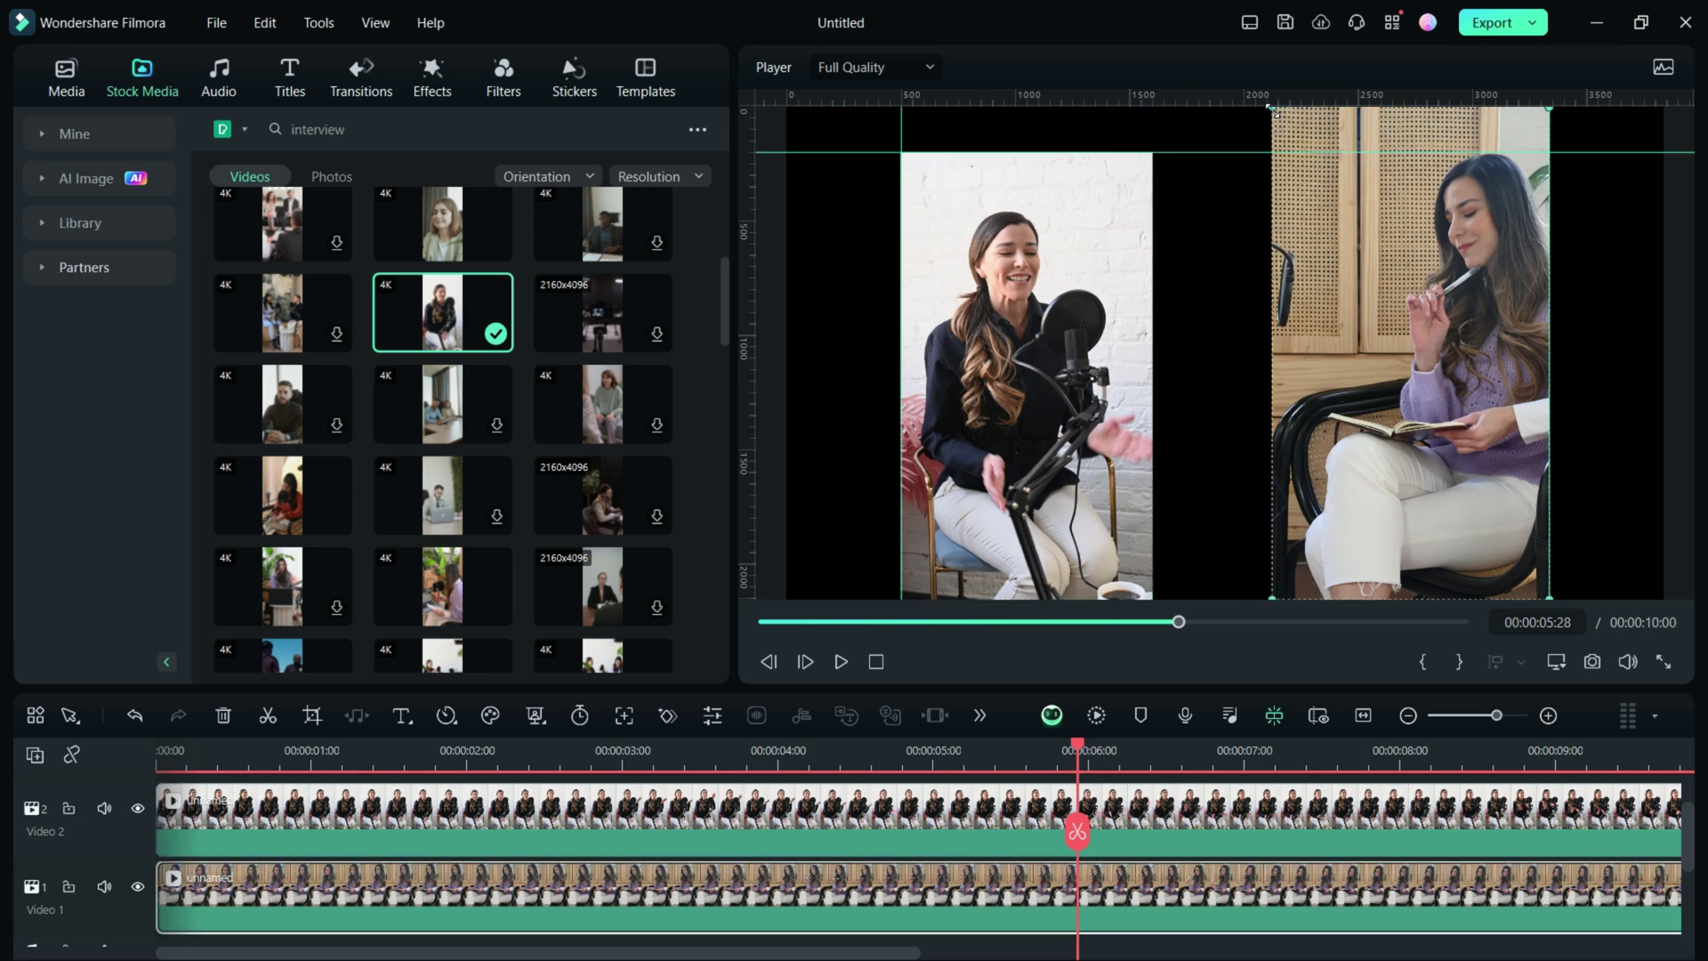
pyautogui.moveTo(1274, 112); pyautogui.dragTo(1298, 153)
# Step: Add a horizontal guide at 1960 and shrink both clips' bottoms to it
pyautogui.rightClick(747, 417)
pyautogui.click(780, 422)
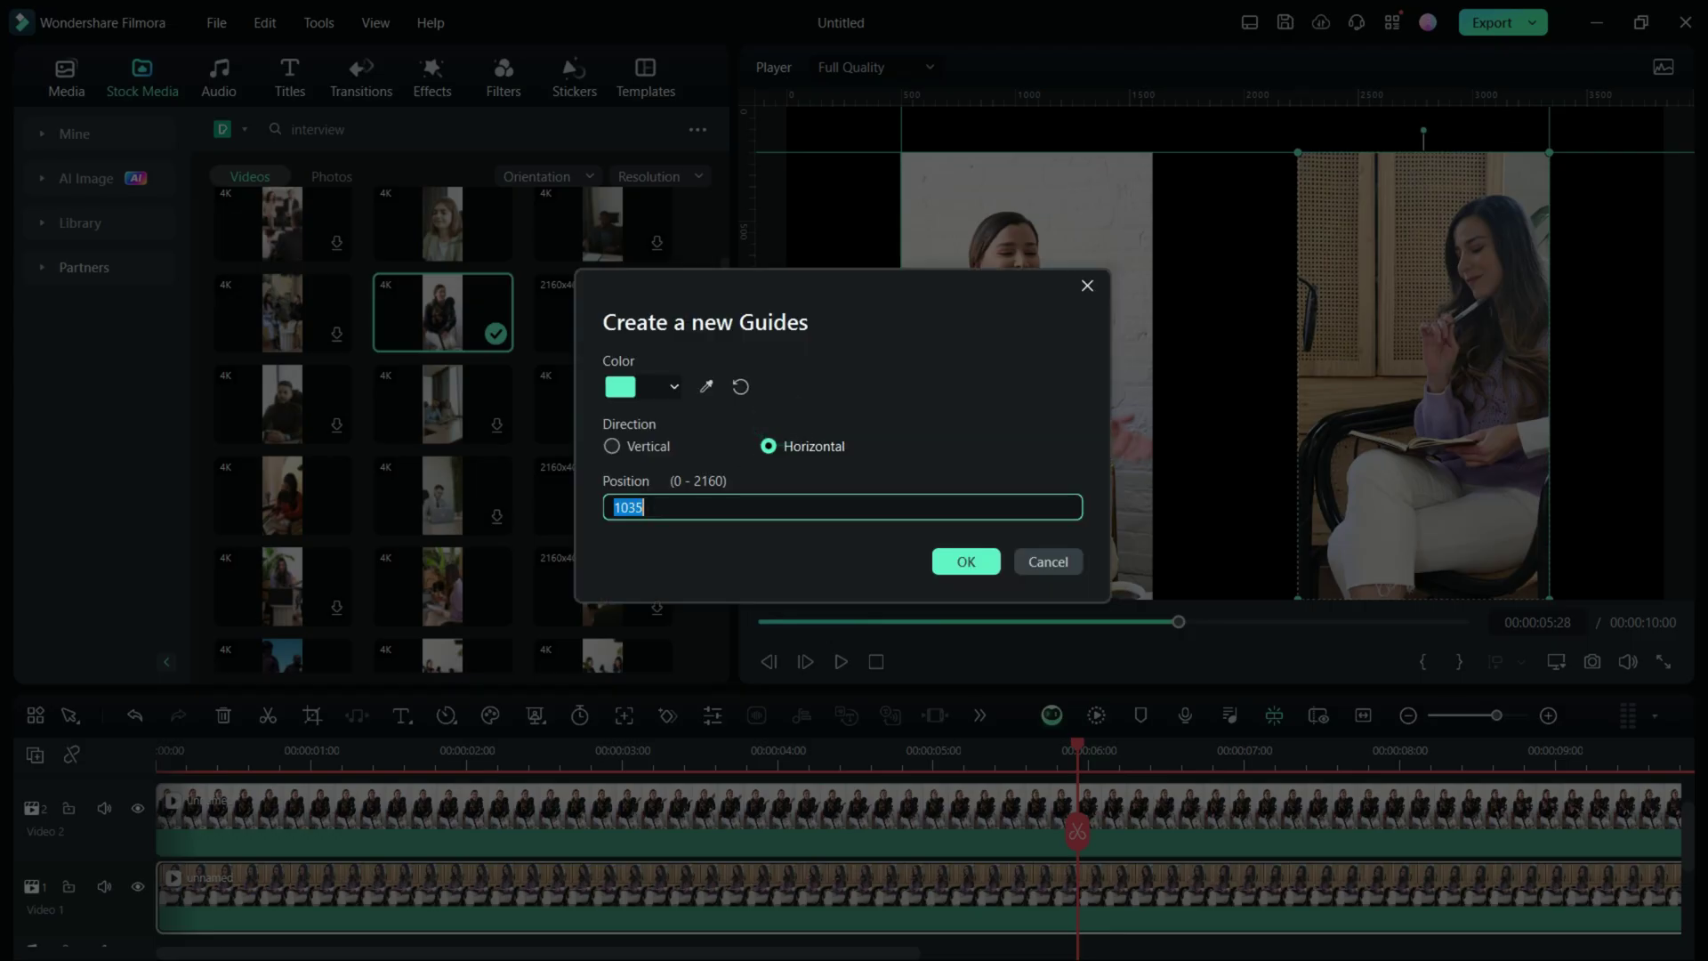
pyautogui.write('196')
pyautogui.click(965, 560)
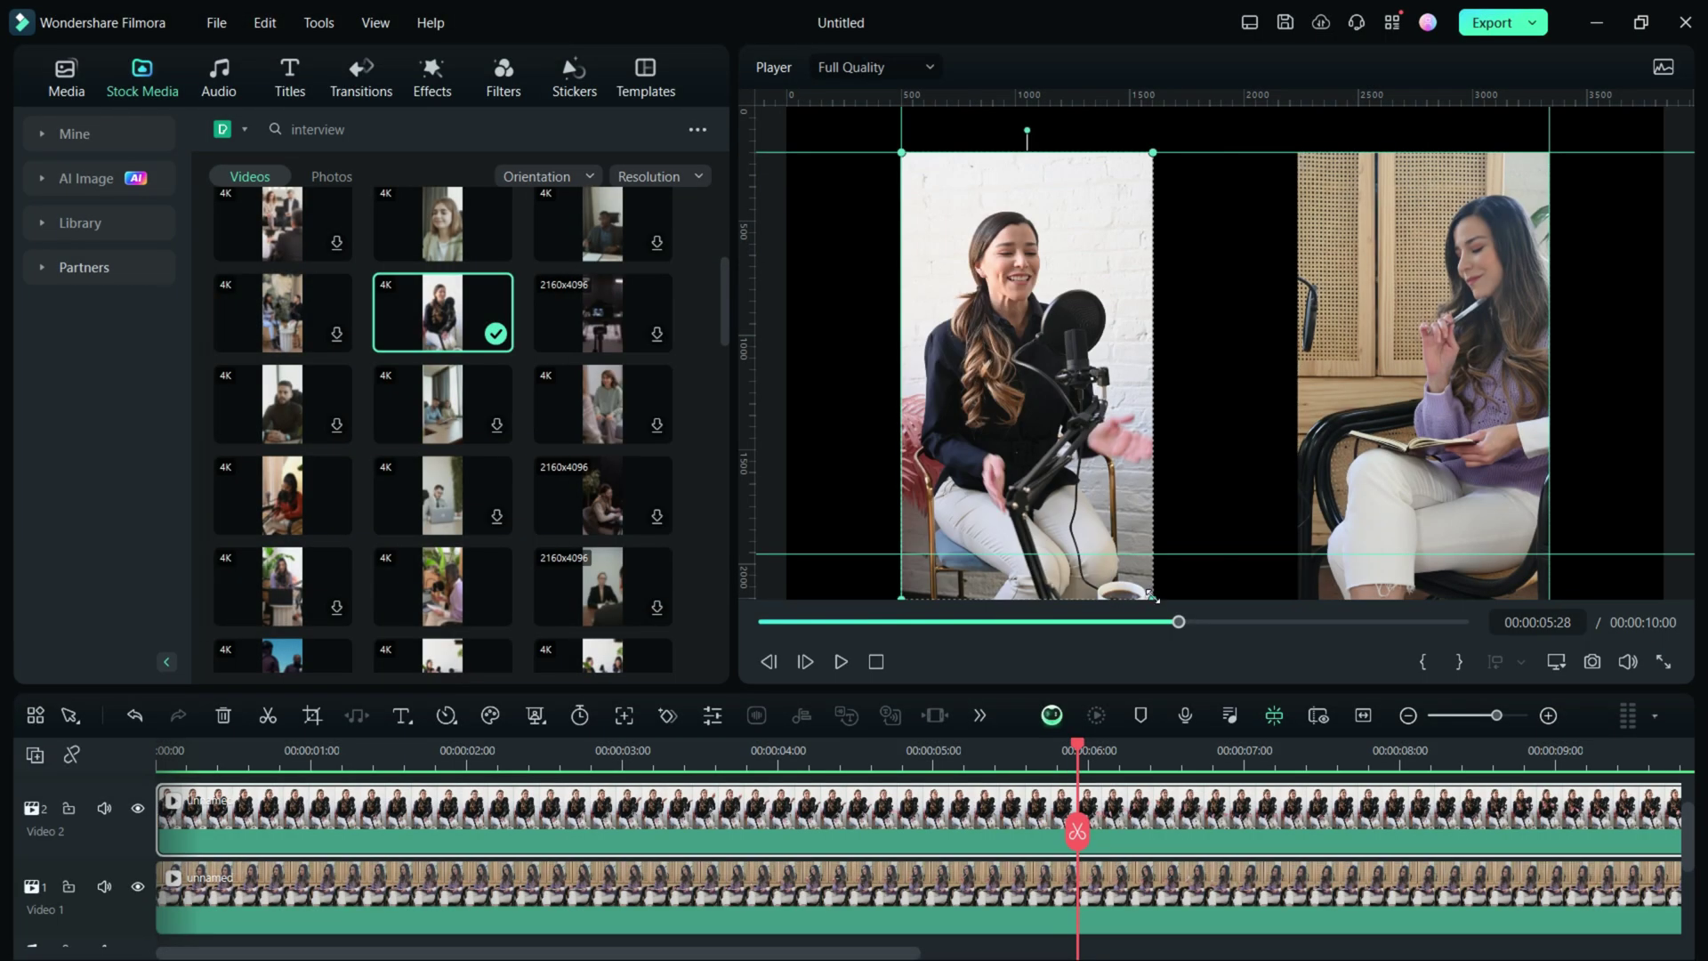
pyautogui.moveTo(1152, 597); pyautogui.dragTo(1128, 553)
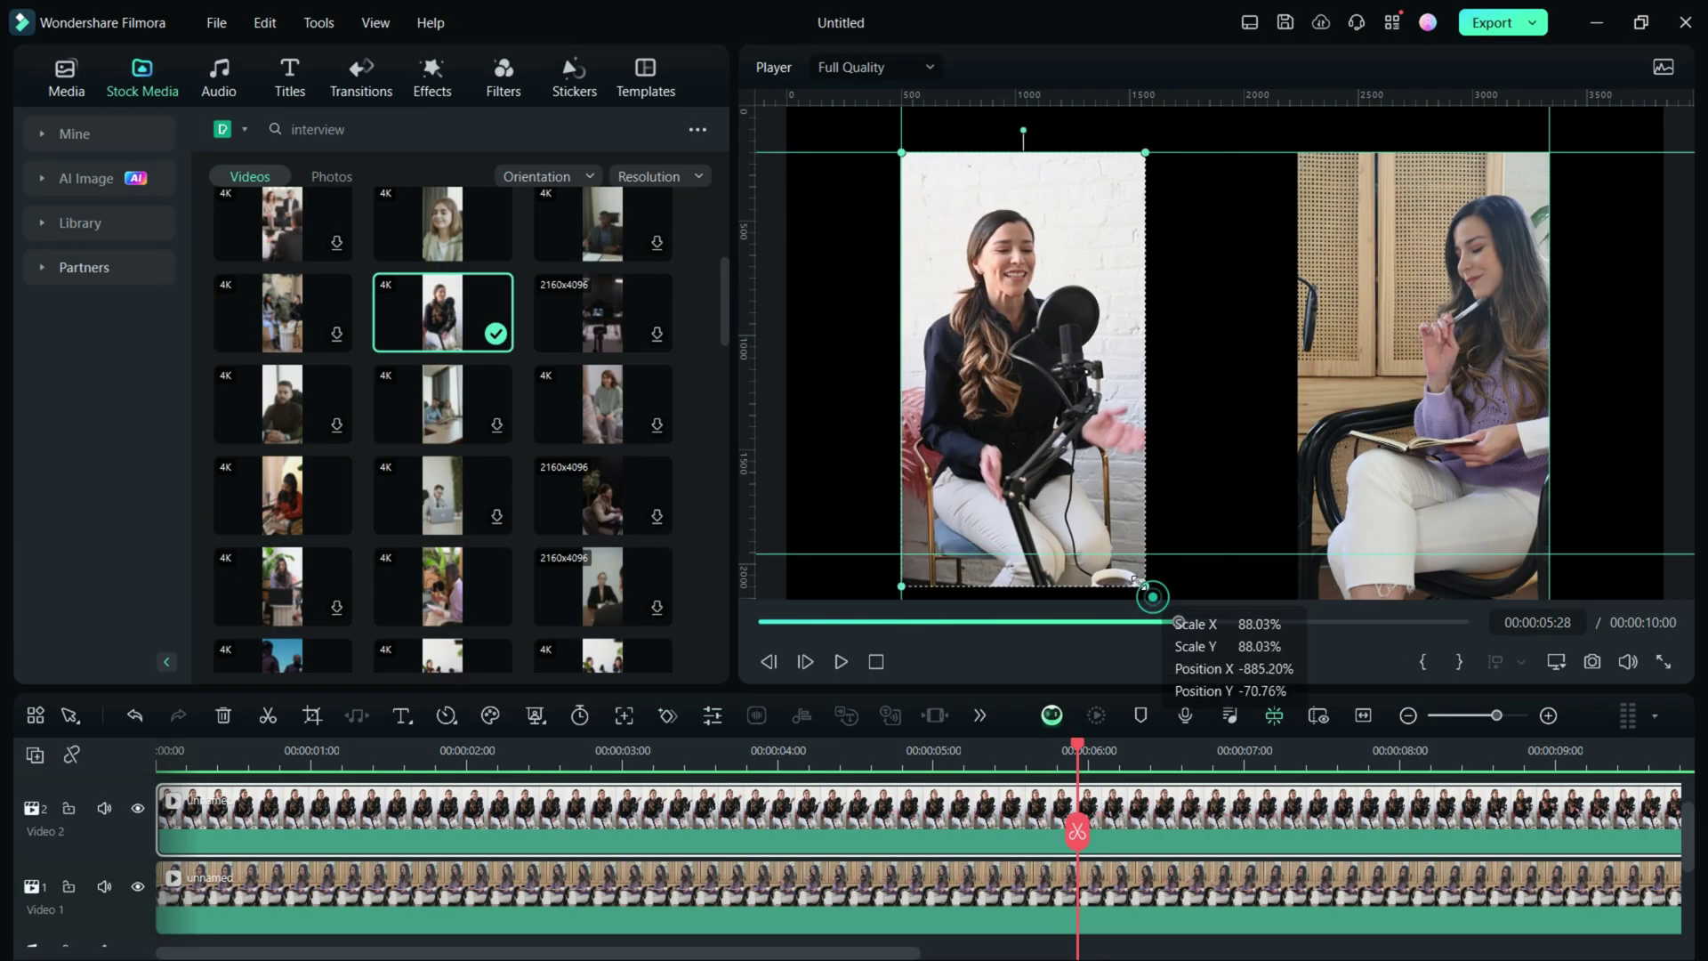
pyautogui.click(1373, 467)
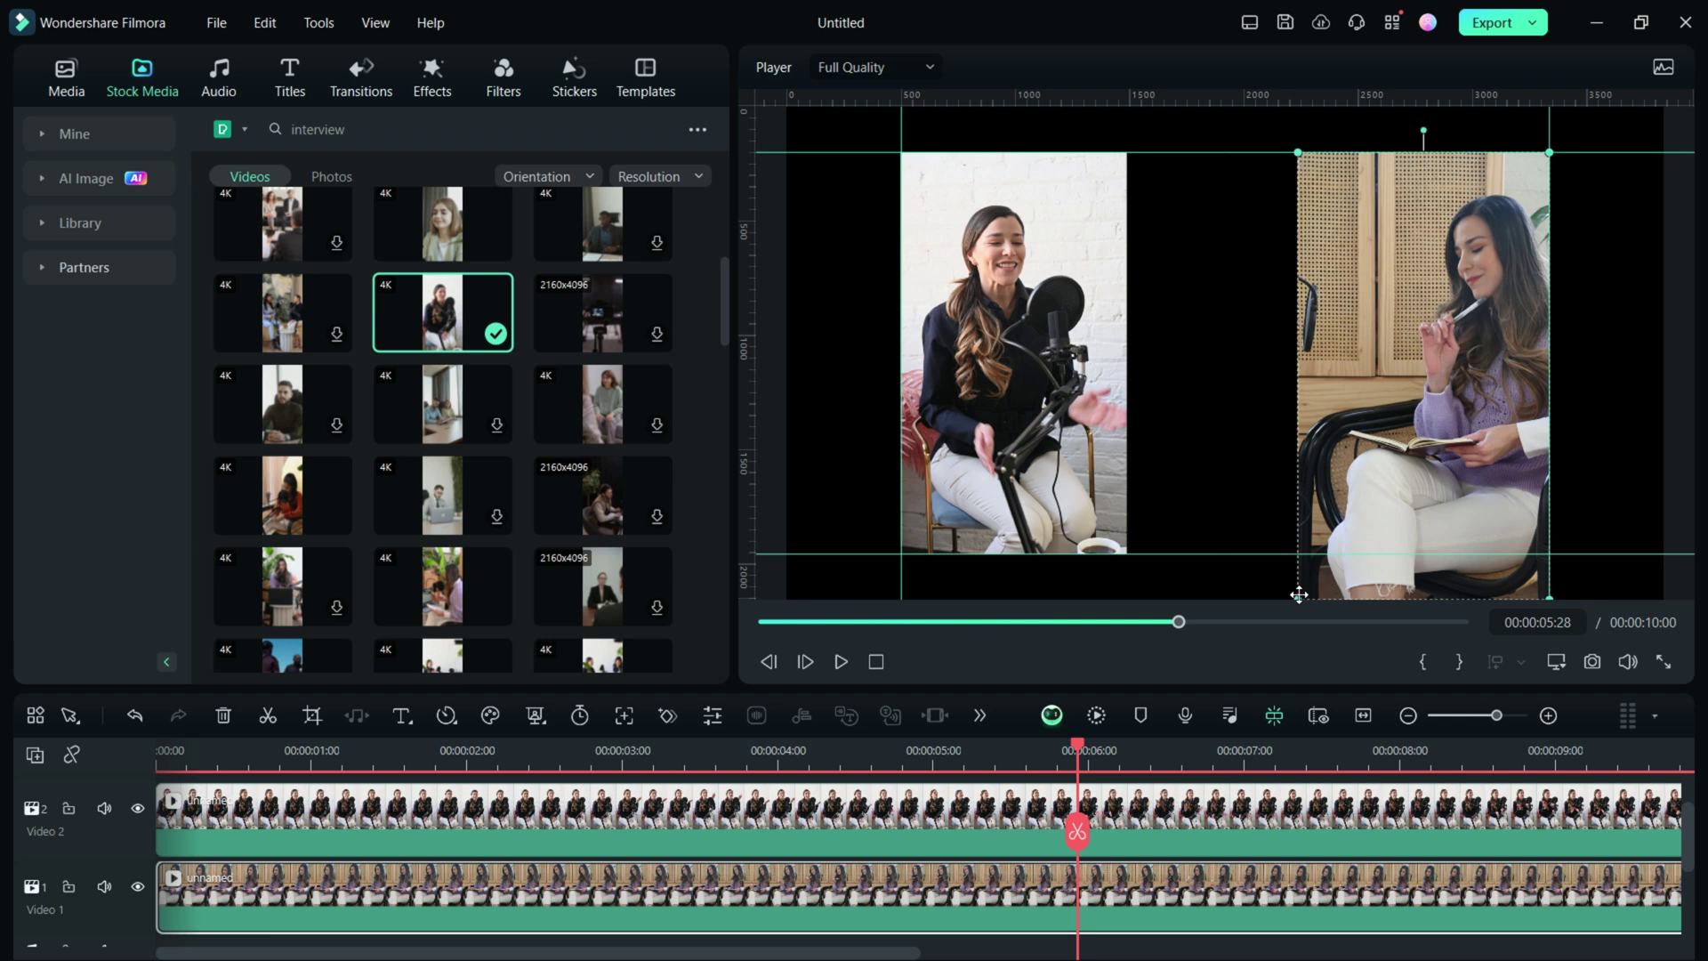
pyautogui.moveTo(1298, 595); pyautogui.dragTo(1323, 553)
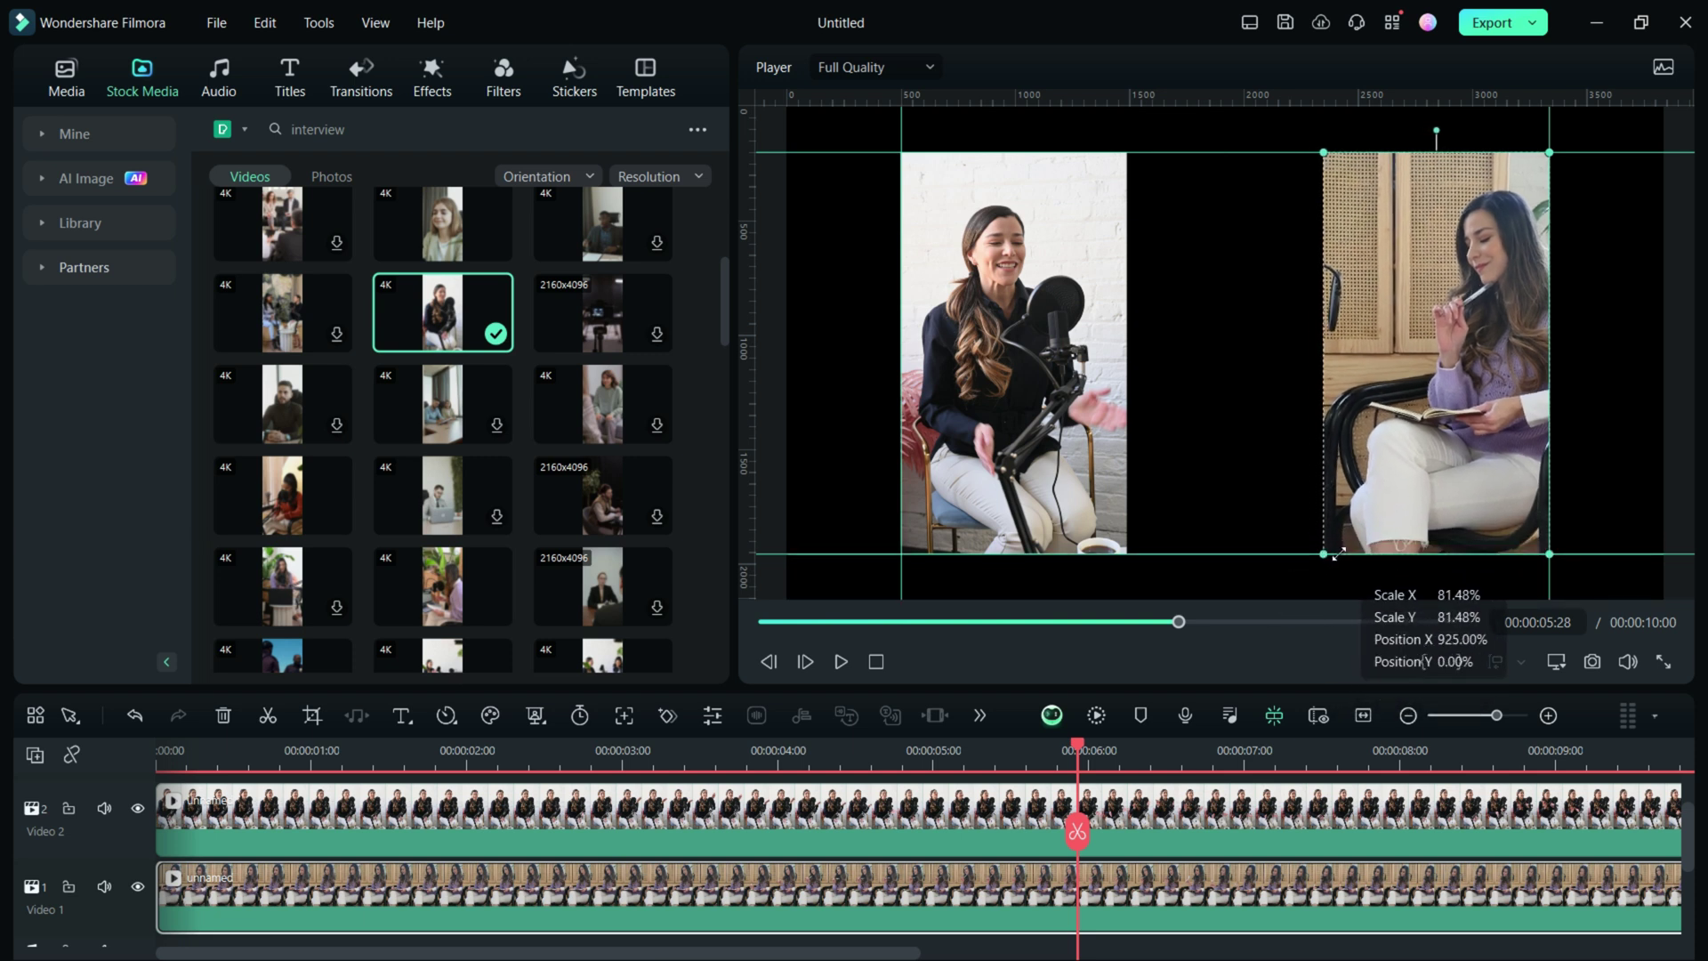
pyautogui.click(1239, 428)
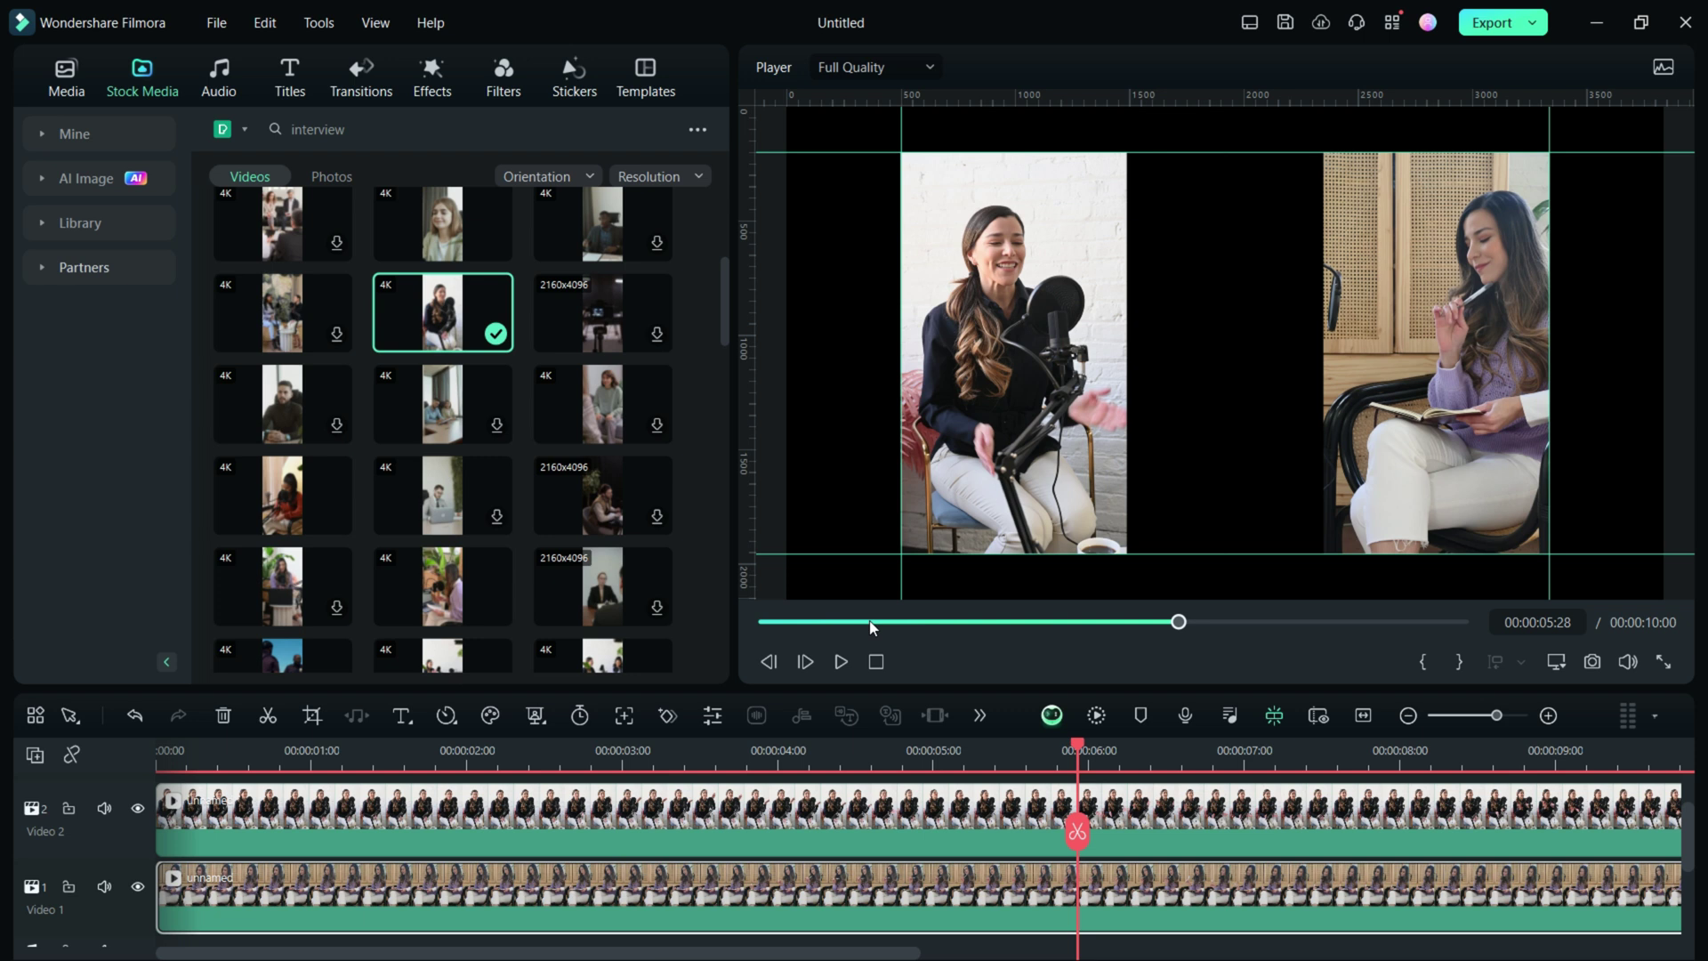
# Step: Play and pause the two-speaker preview, toggle Hide/Show Guides, then Lock Guides
pyautogui.click(842, 661)
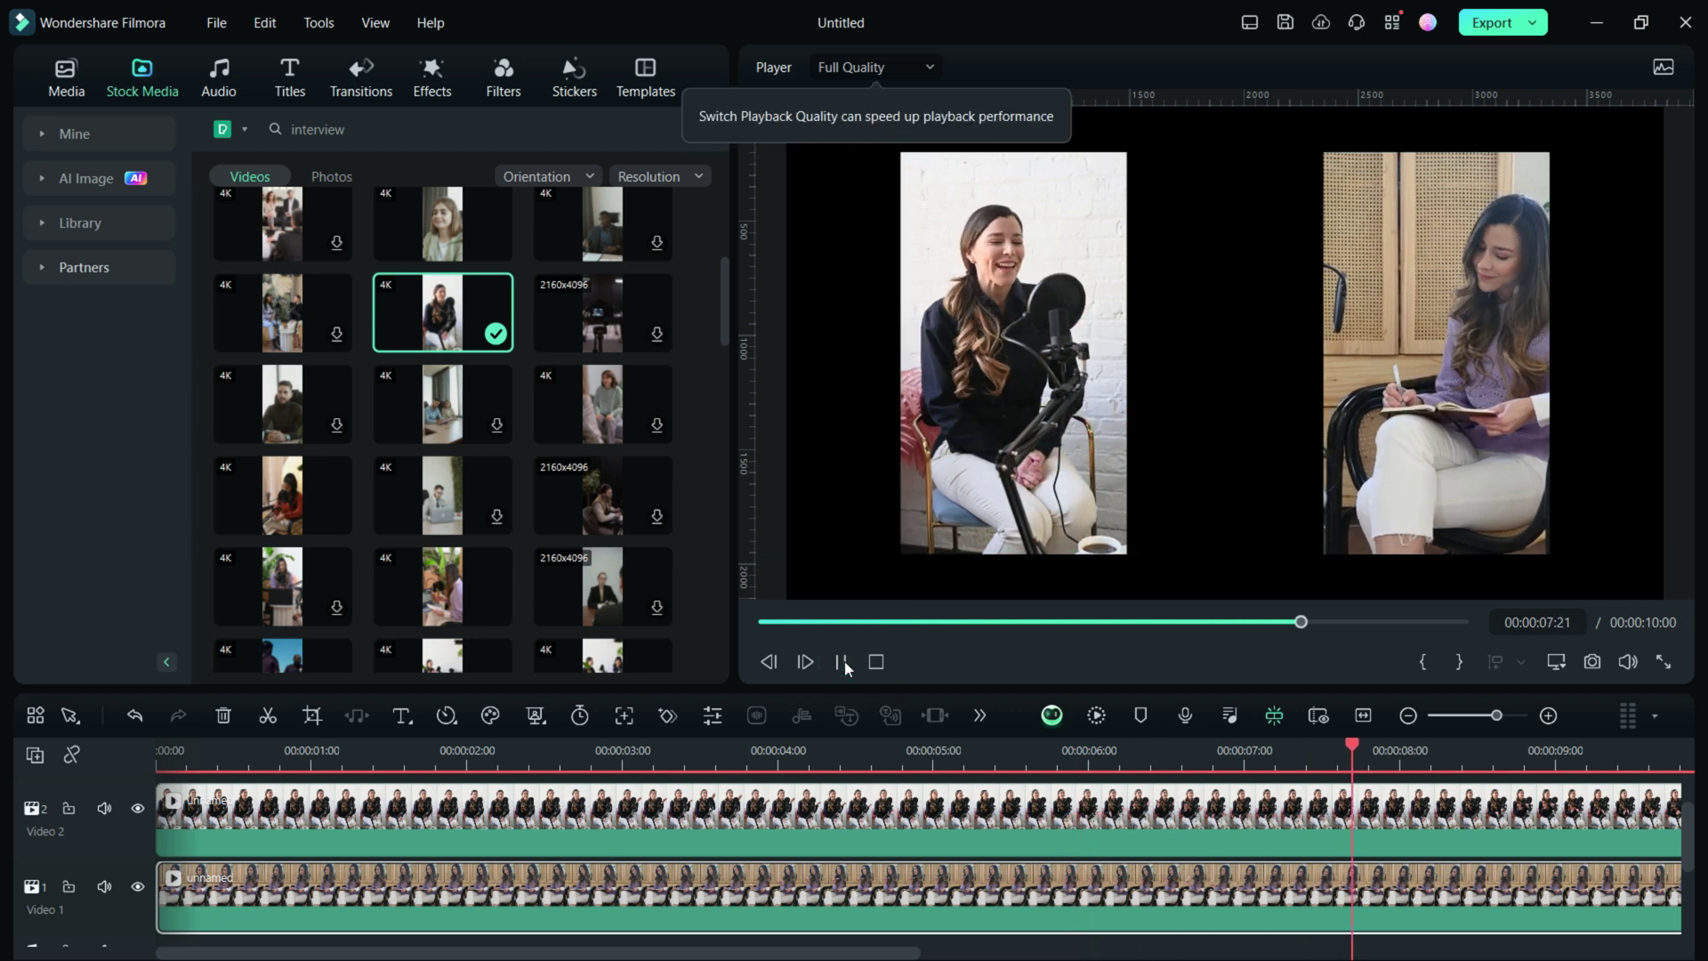
pyautogui.click(843, 662)
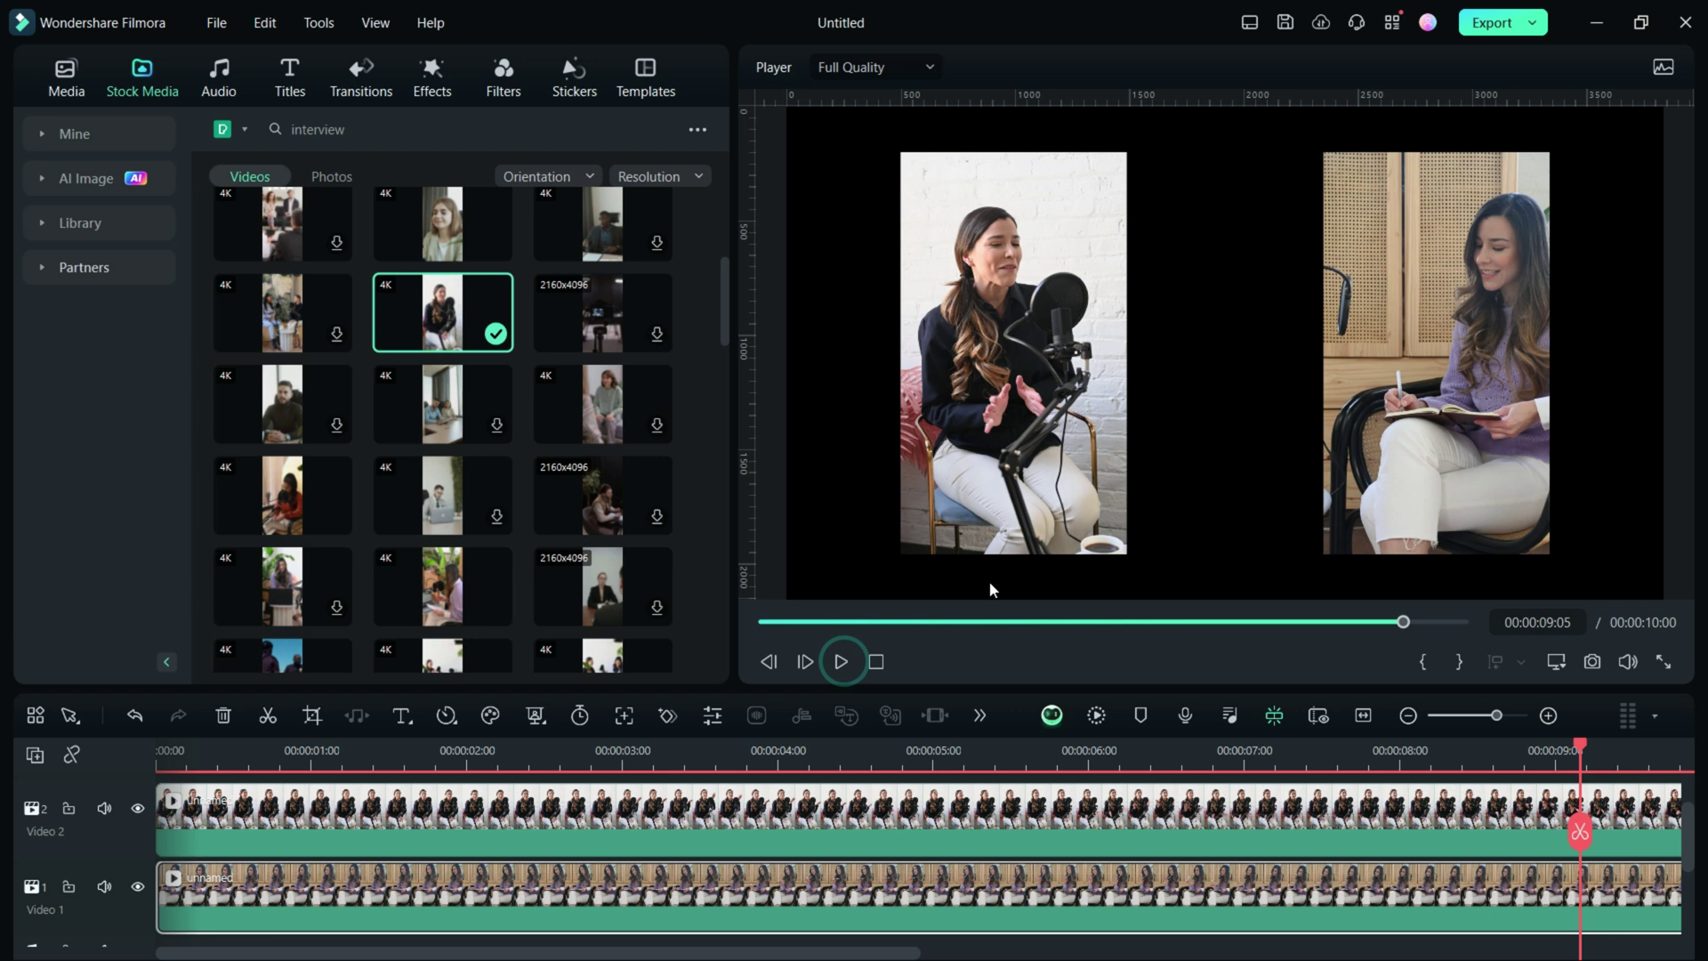
pyautogui.rightClick(840, 424)
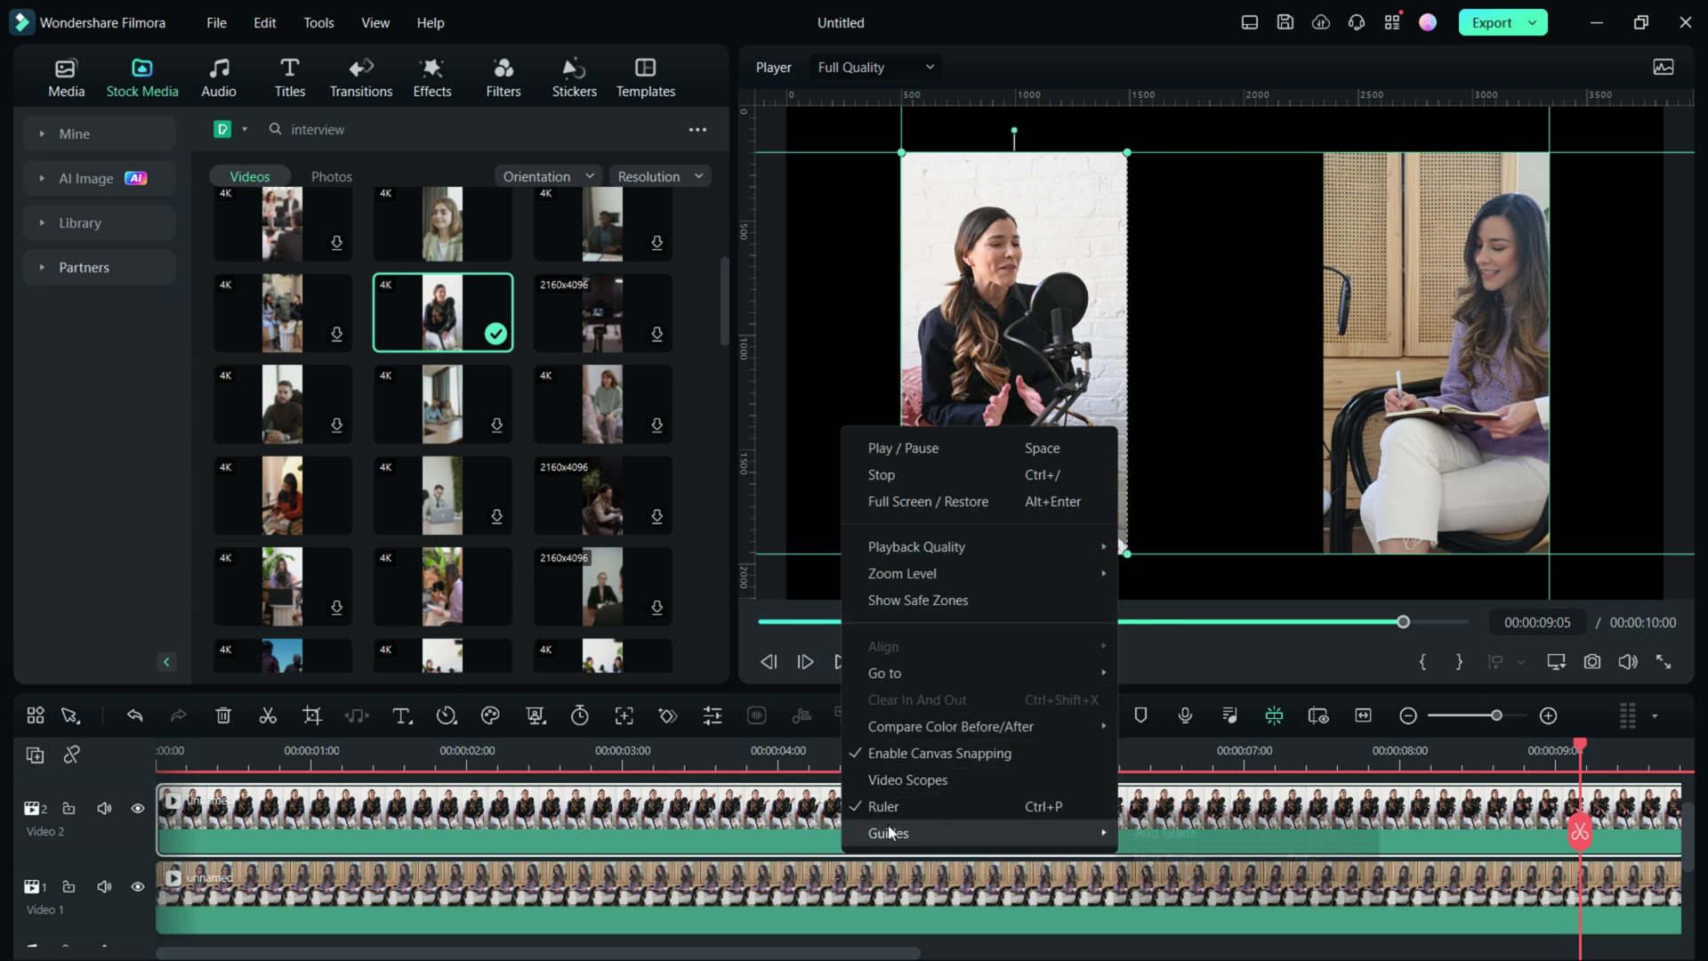
pyautogui.moveTo(888, 832)
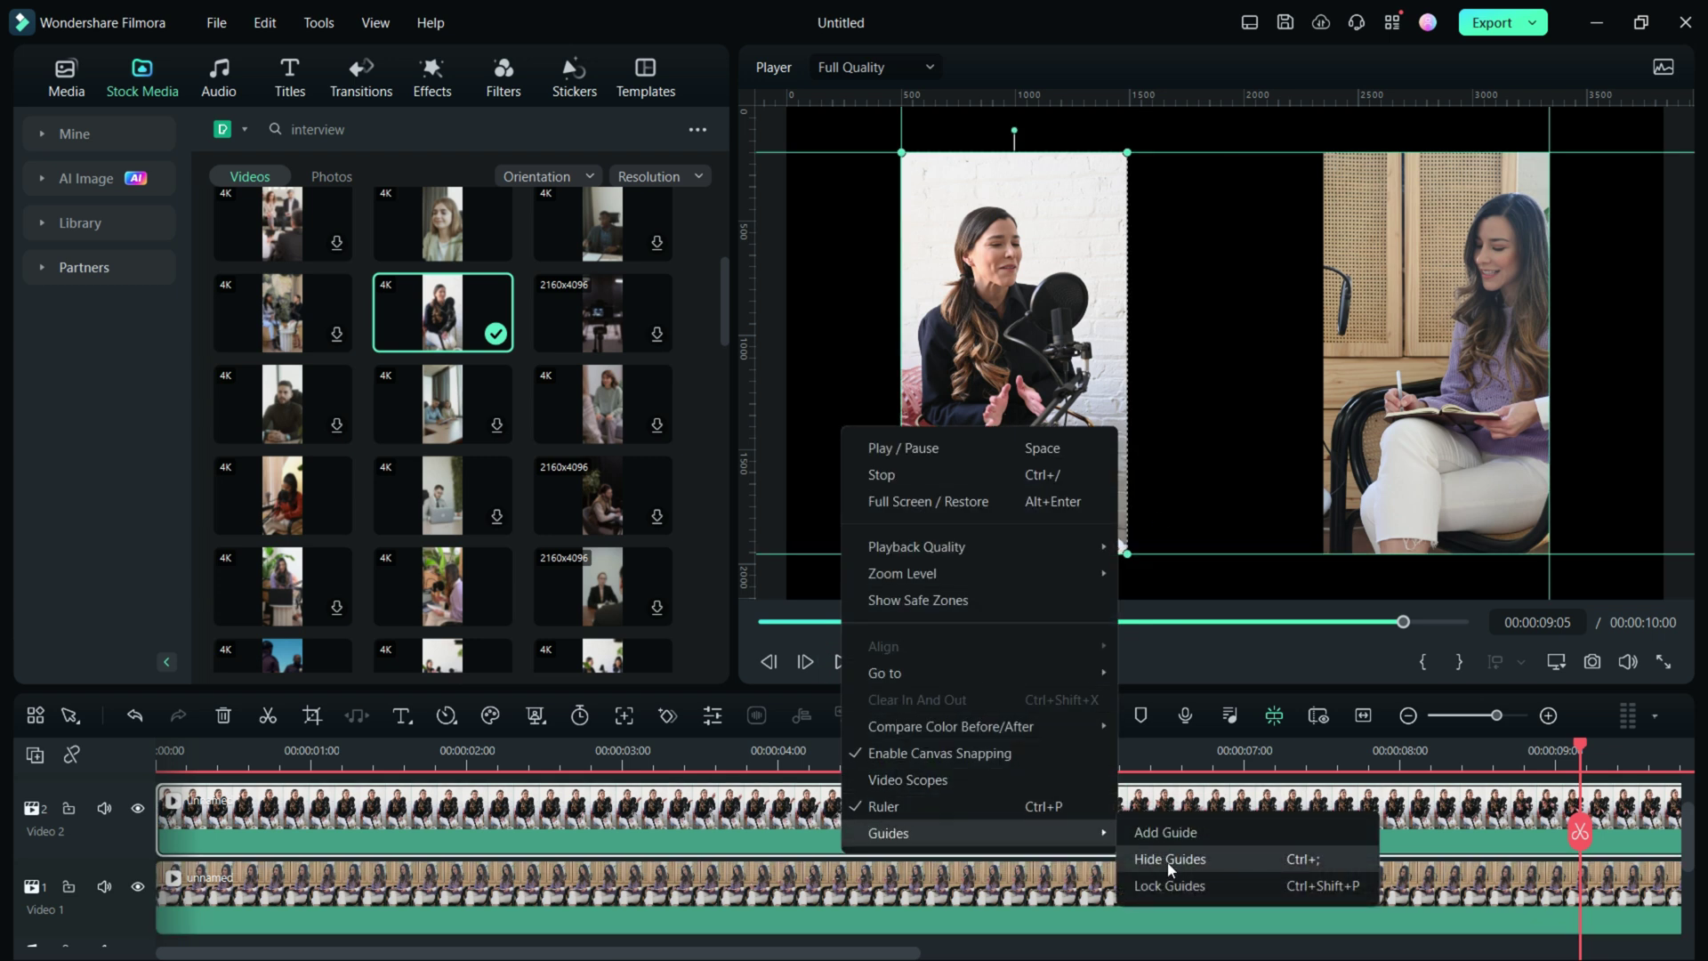
pyautogui.click(1183, 861)
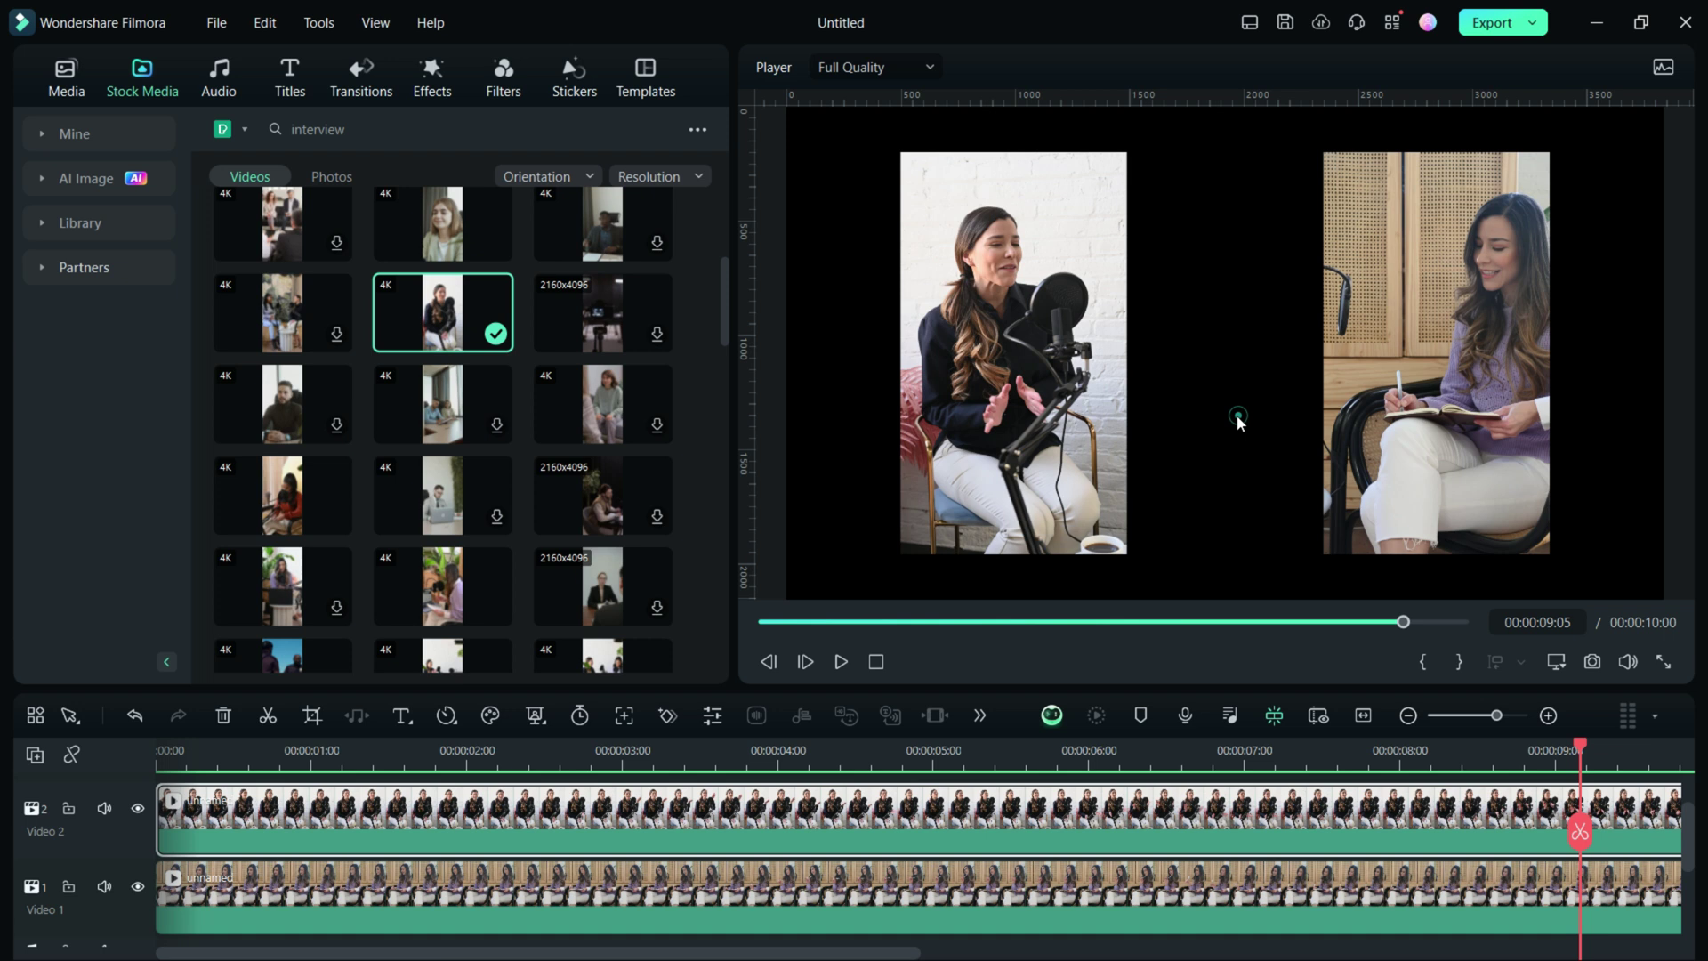
pyautogui.rightClick(1187, 445)
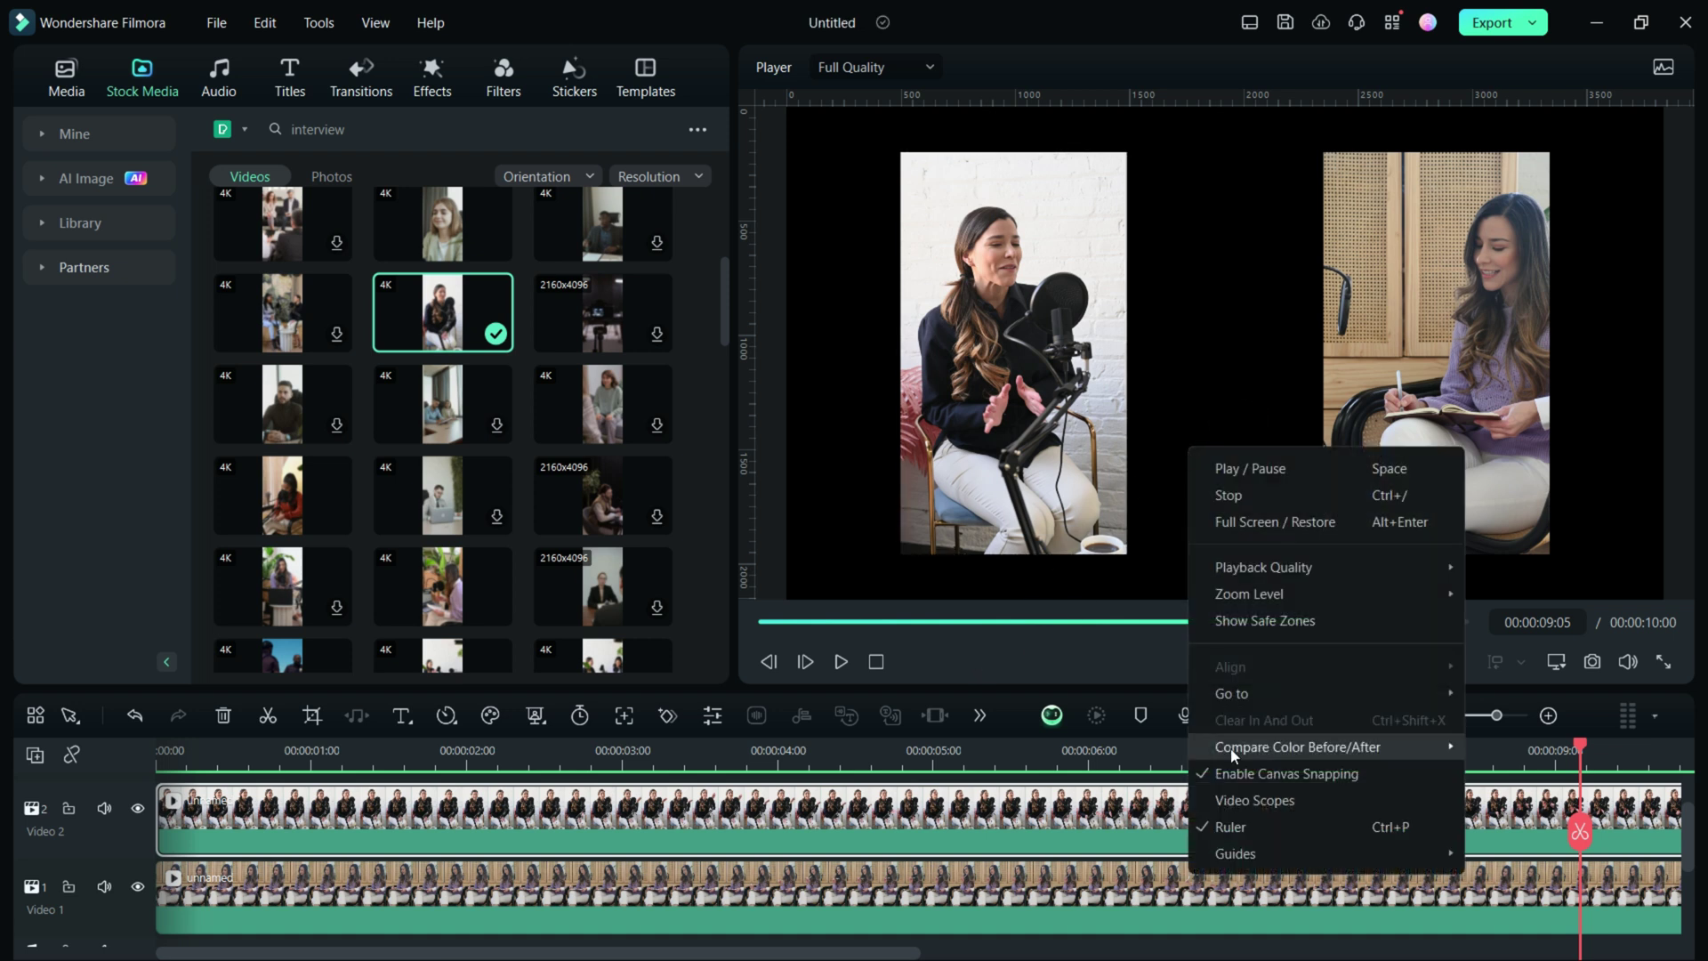
pyautogui.click(961, 880)
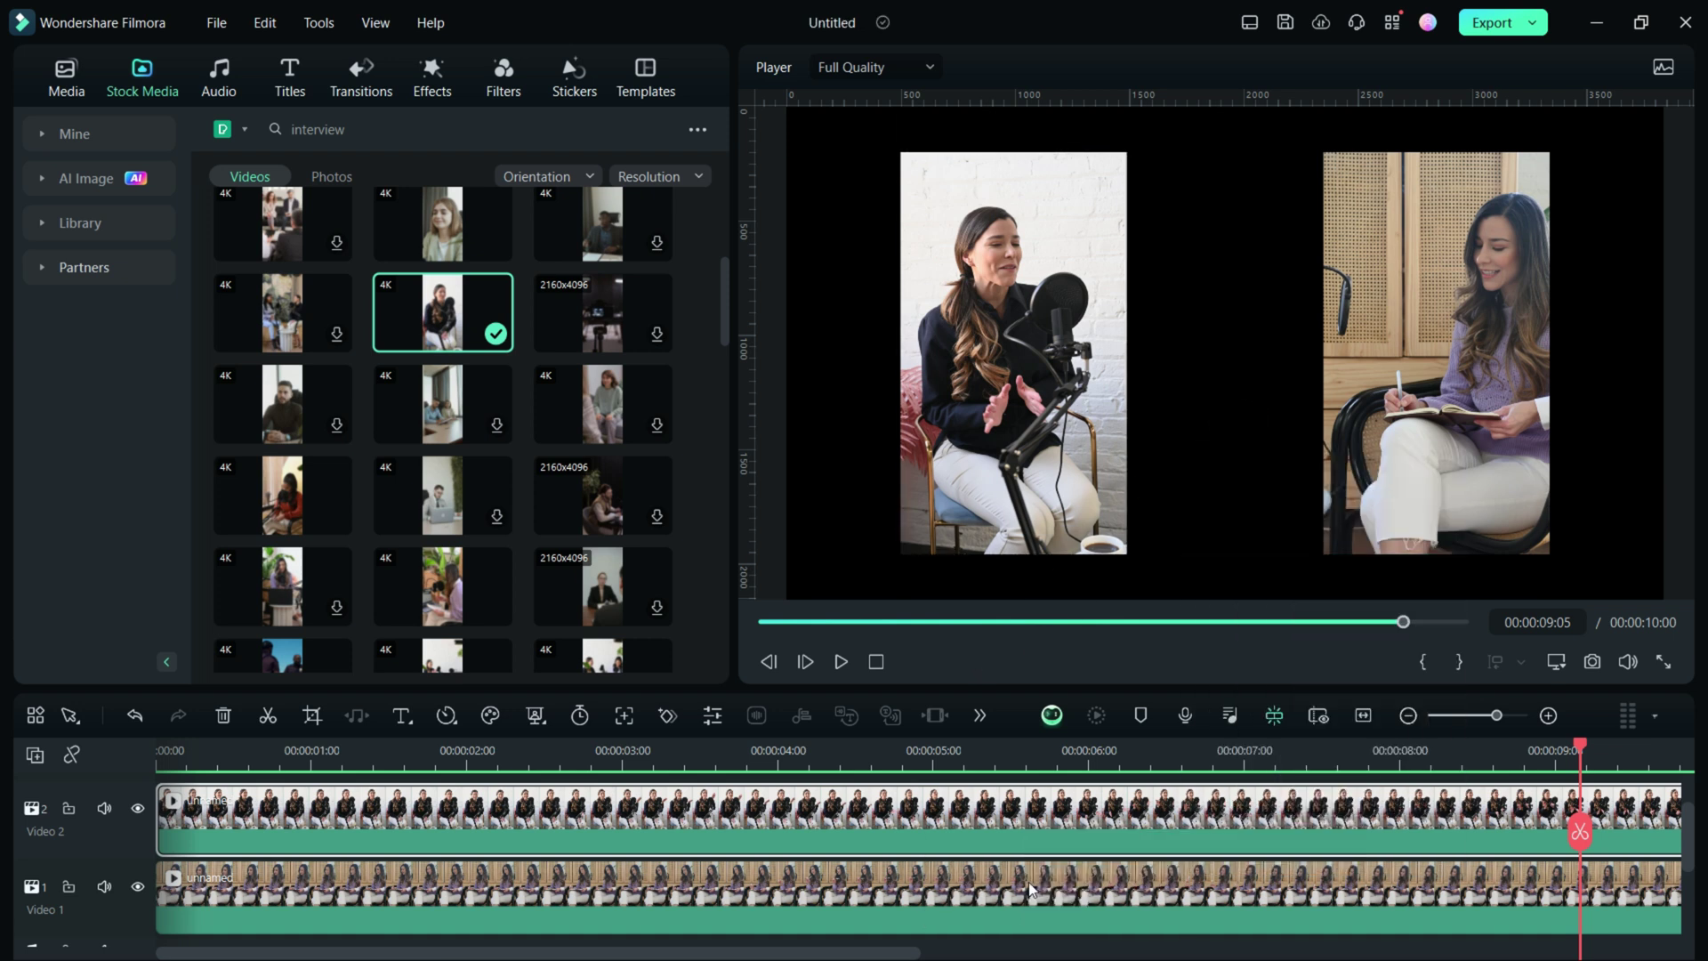
pyautogui.rightClick(828, 326)
pyautogui.moveTo(879, 735)
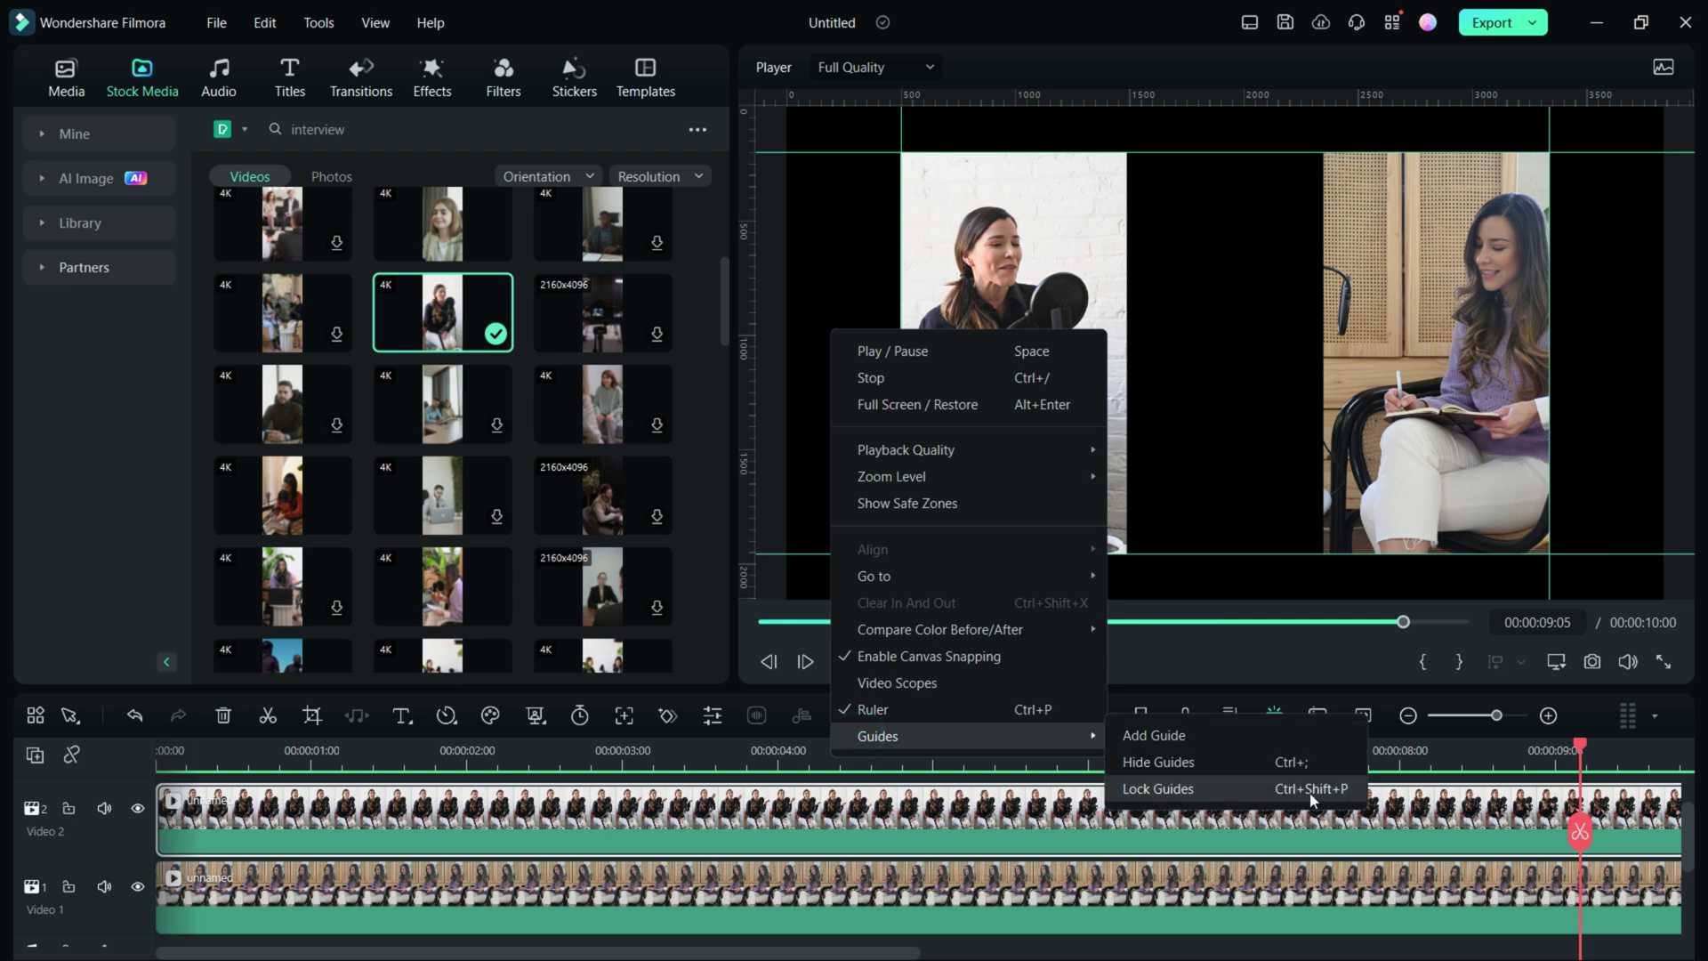
pyautogui.click(1237, 785)
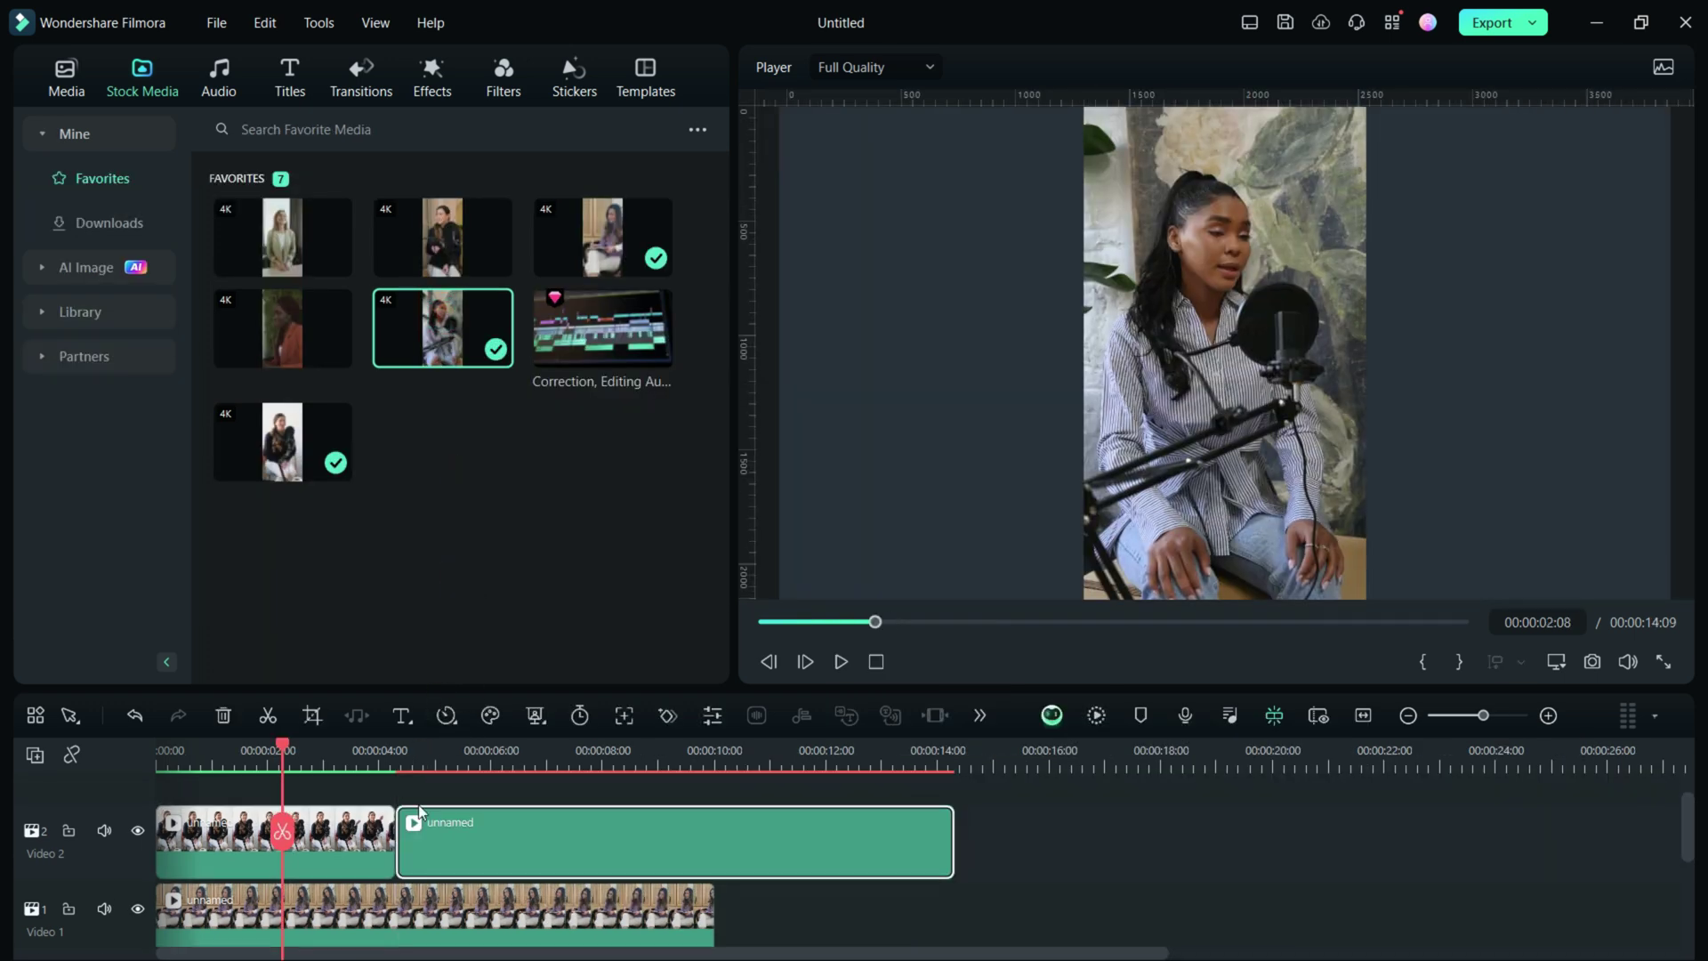
# Step: Scale and move the new speaker clip into the left guide frame, then play to check it
pyautogui.click(508, 751)
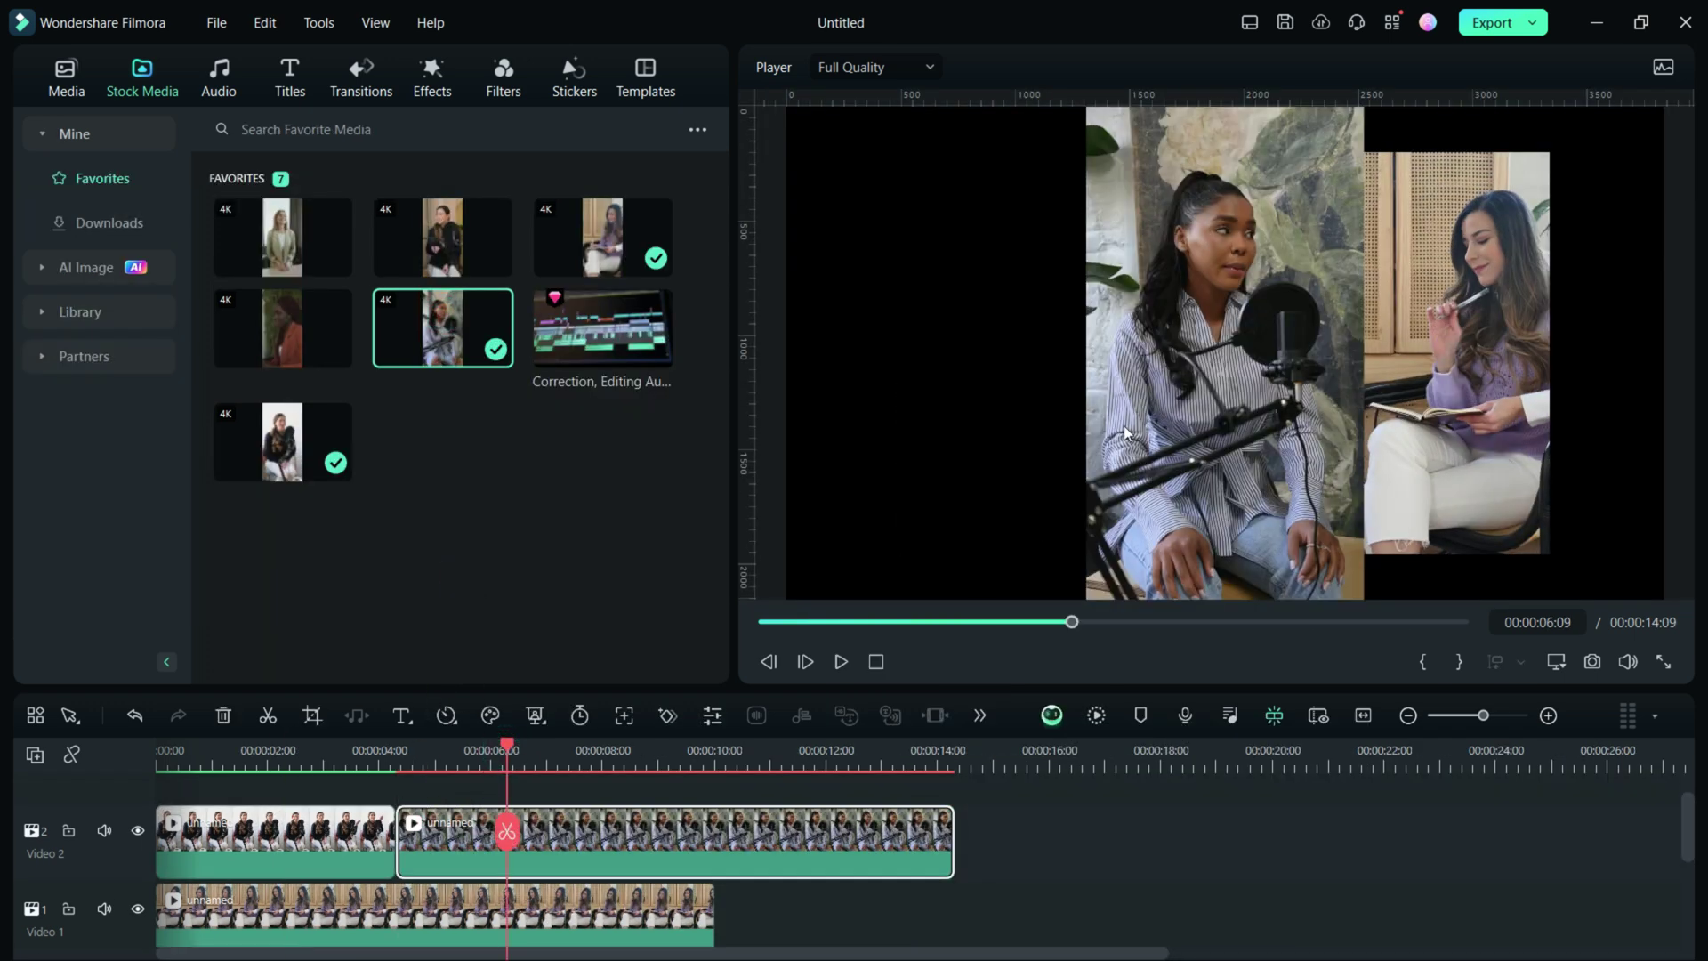
pyautogui.click(1125, 434)
pyautogui.moveTo(1336, 552); pyautogui.dragTo(1266, 419)
pyautogui.moveTo(1152, 343); pyautogui.dragTo(1005, 409)
pyautogui.moveTo(1128, 552); pyautogui.dragTo(1130, 548)
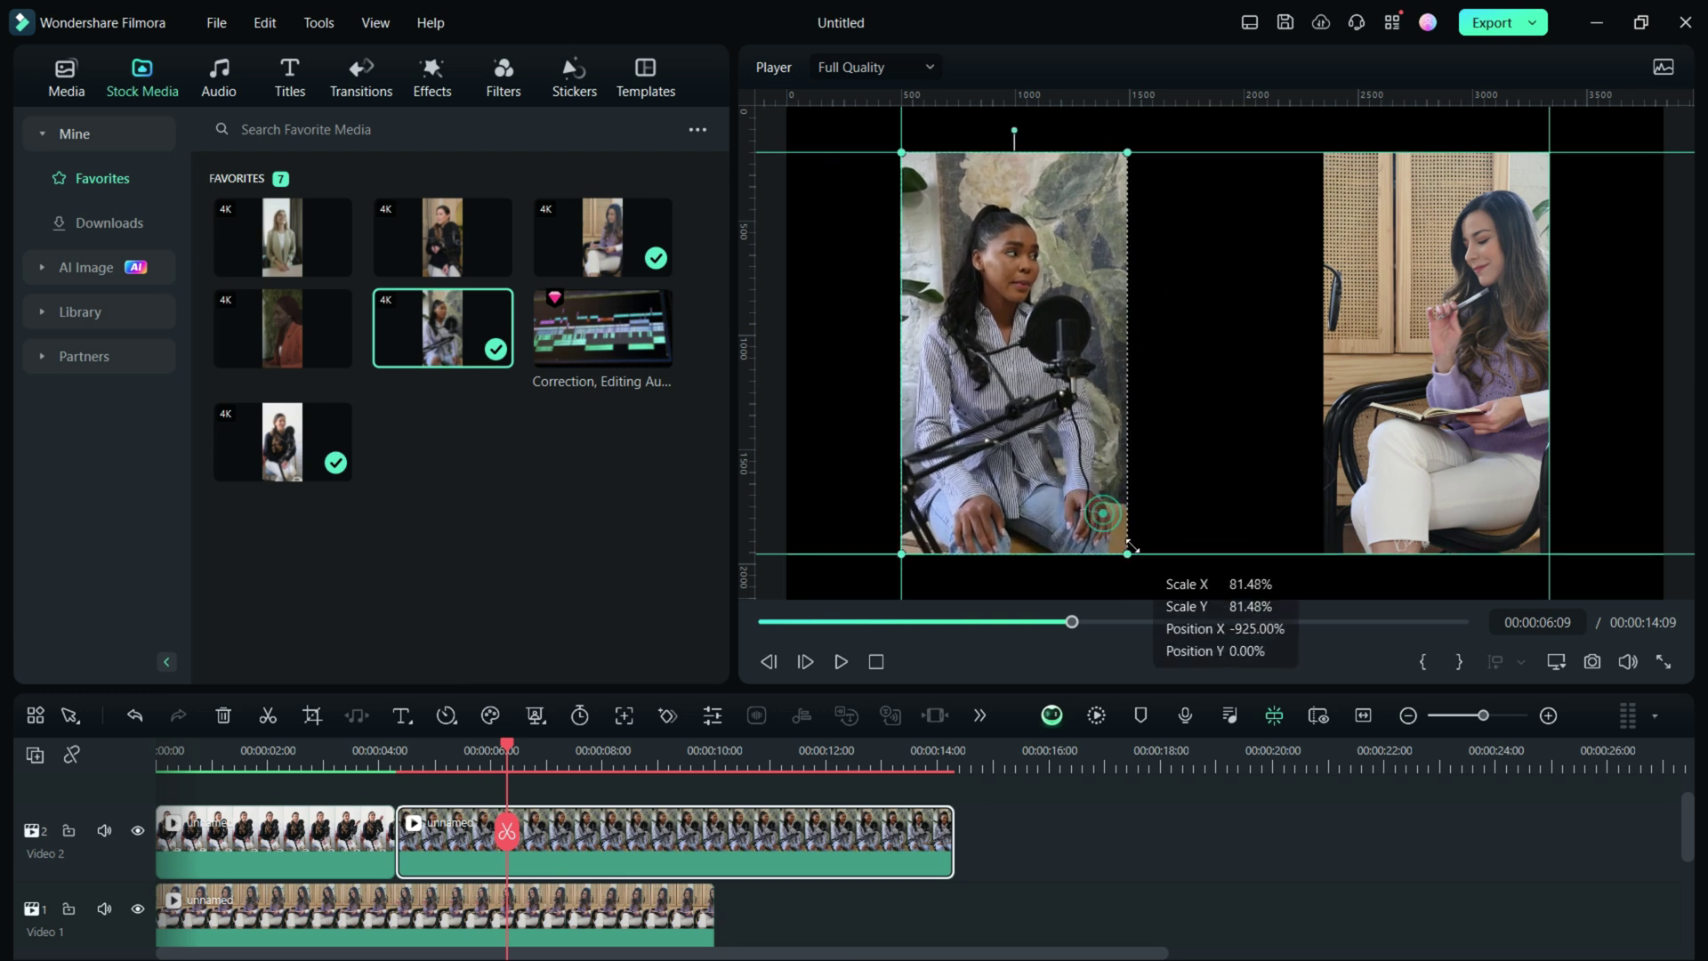
pyautogui.click(840, 662)
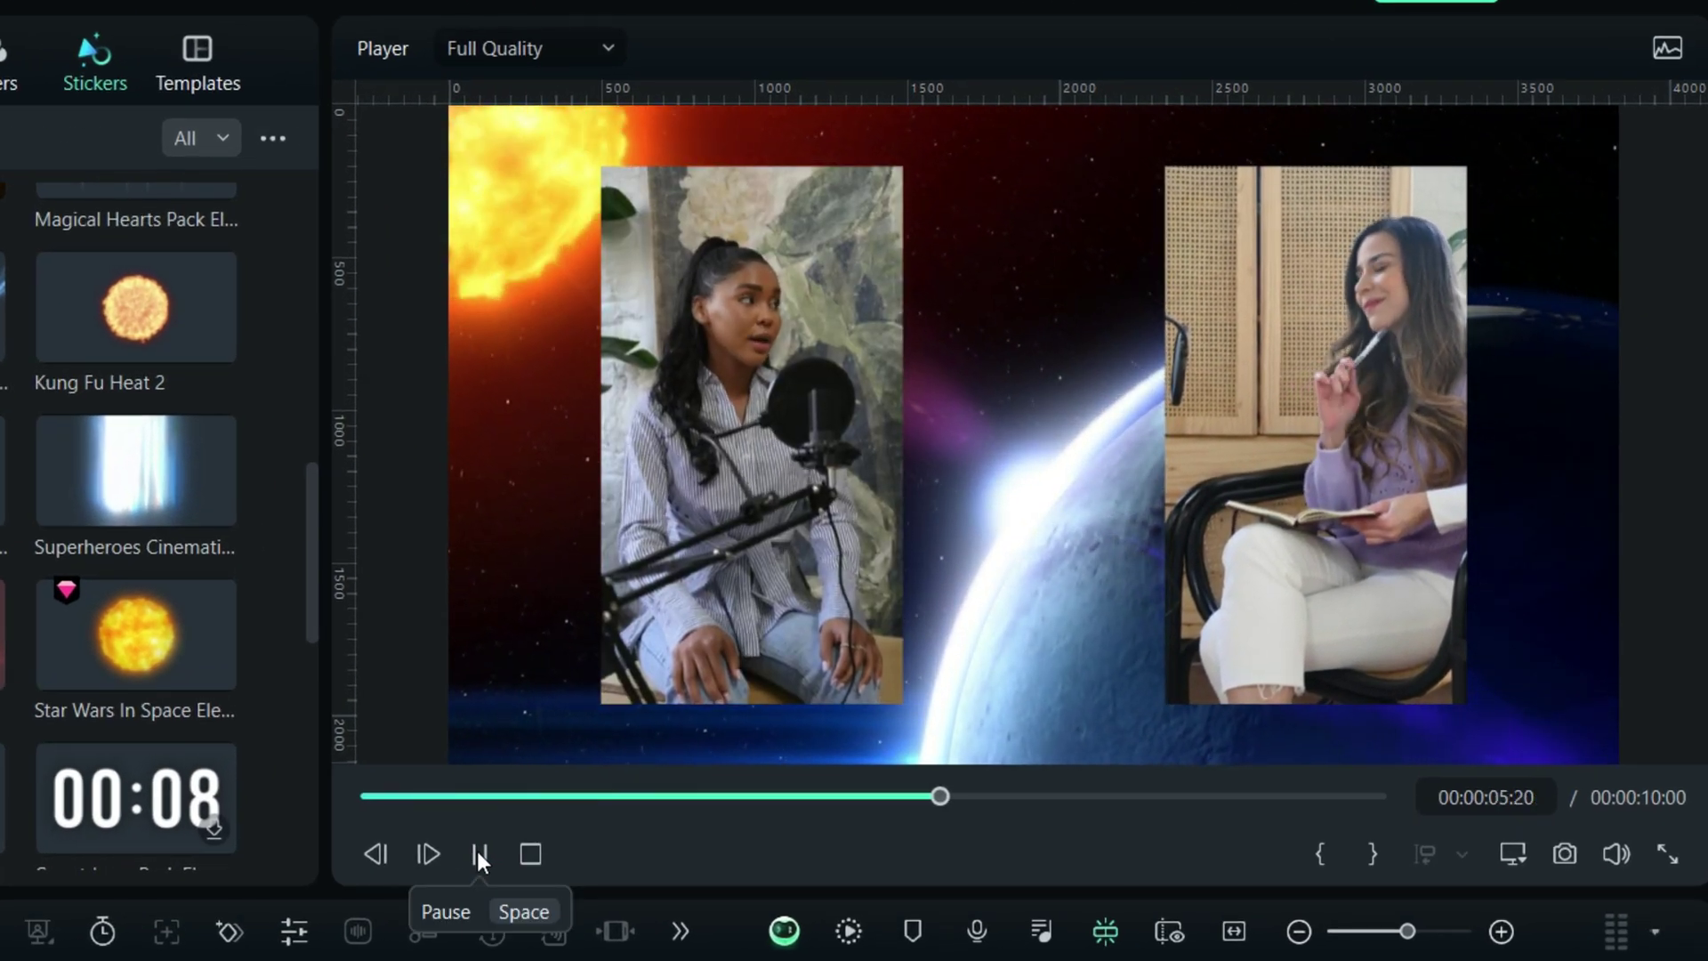
pyautogui.click(477, 849)
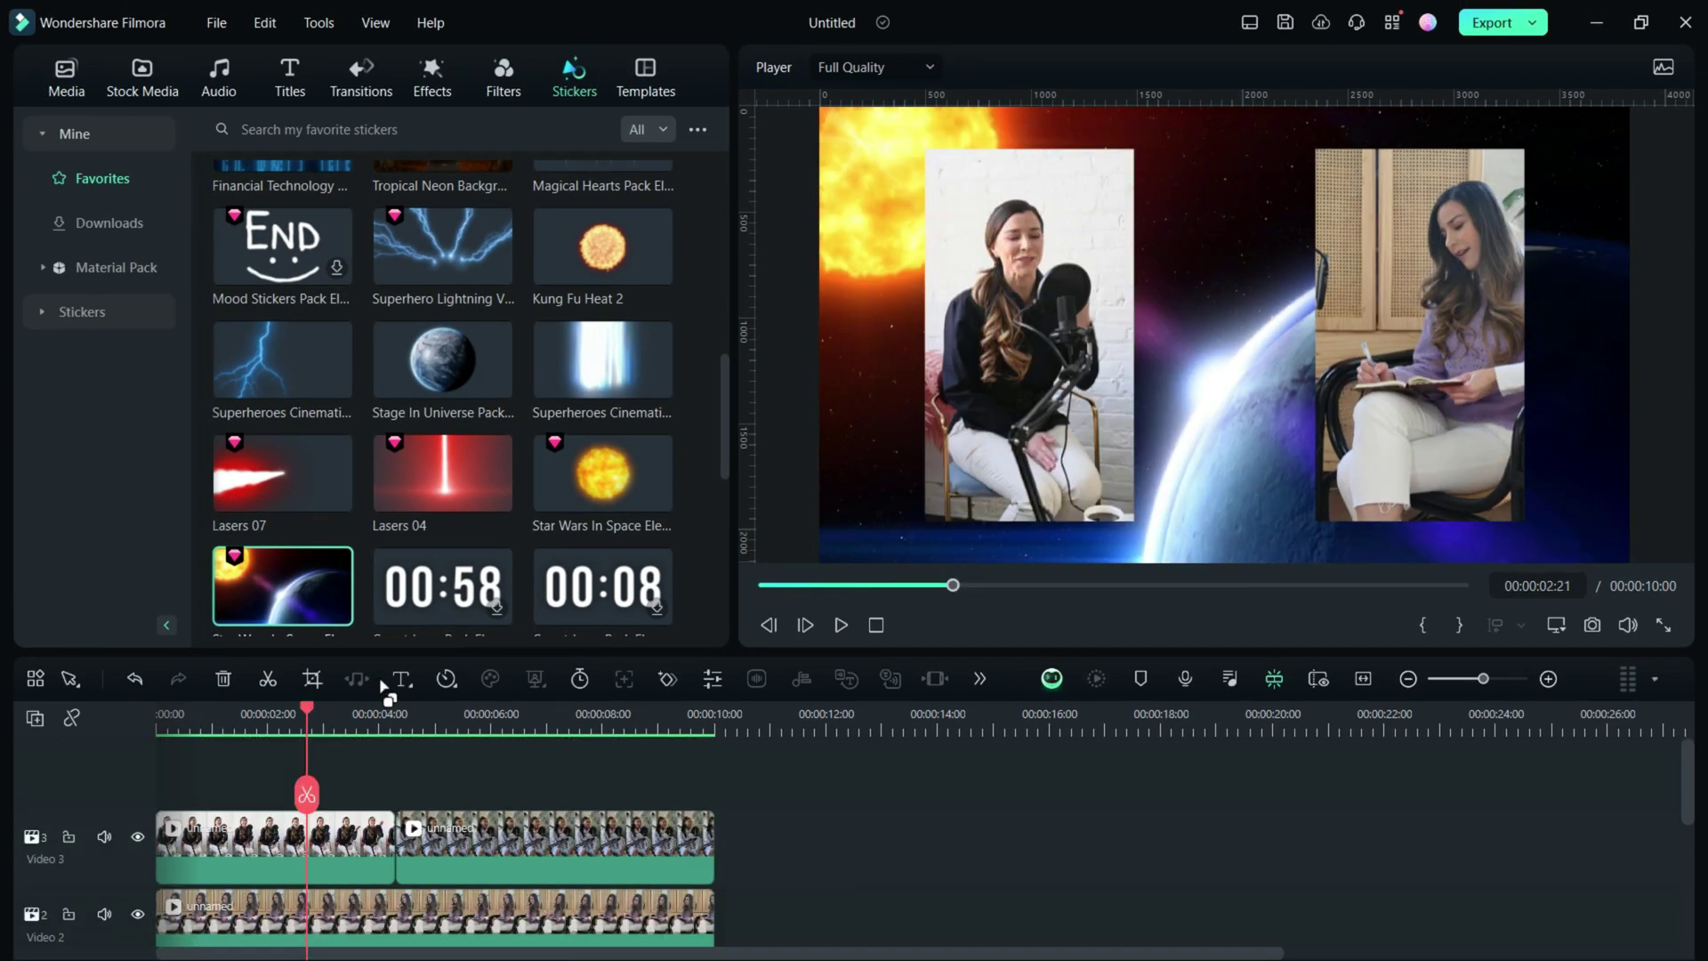
# Step: Add a title, drag it under the left speaker along the lower guide, and open it for editing
pyautogui.click(425, 710)
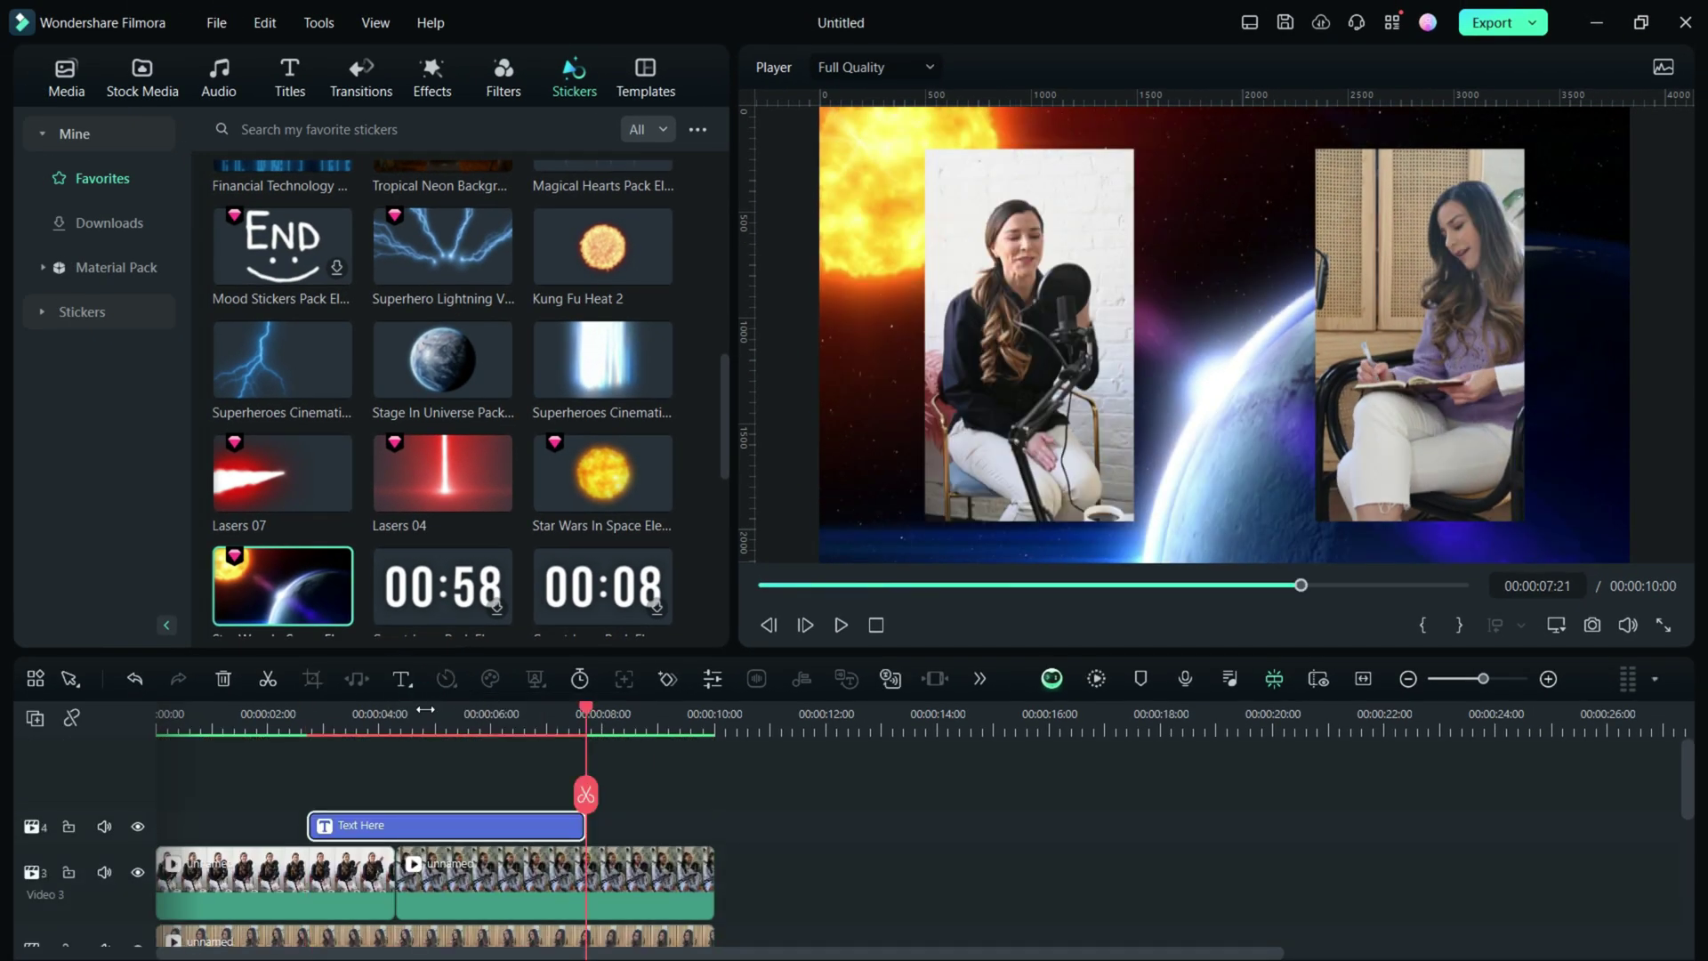
pyautogui.click(326, 716)
pyautogui.moveTo(1258, 488)
pyautogui.mouseDown()
pyautogui.moveTo(1009, 549)
pyautogui.moveTo(983, 540)
pyautogui.moveTo(1129, 541)
pyautogui.mouseUp()
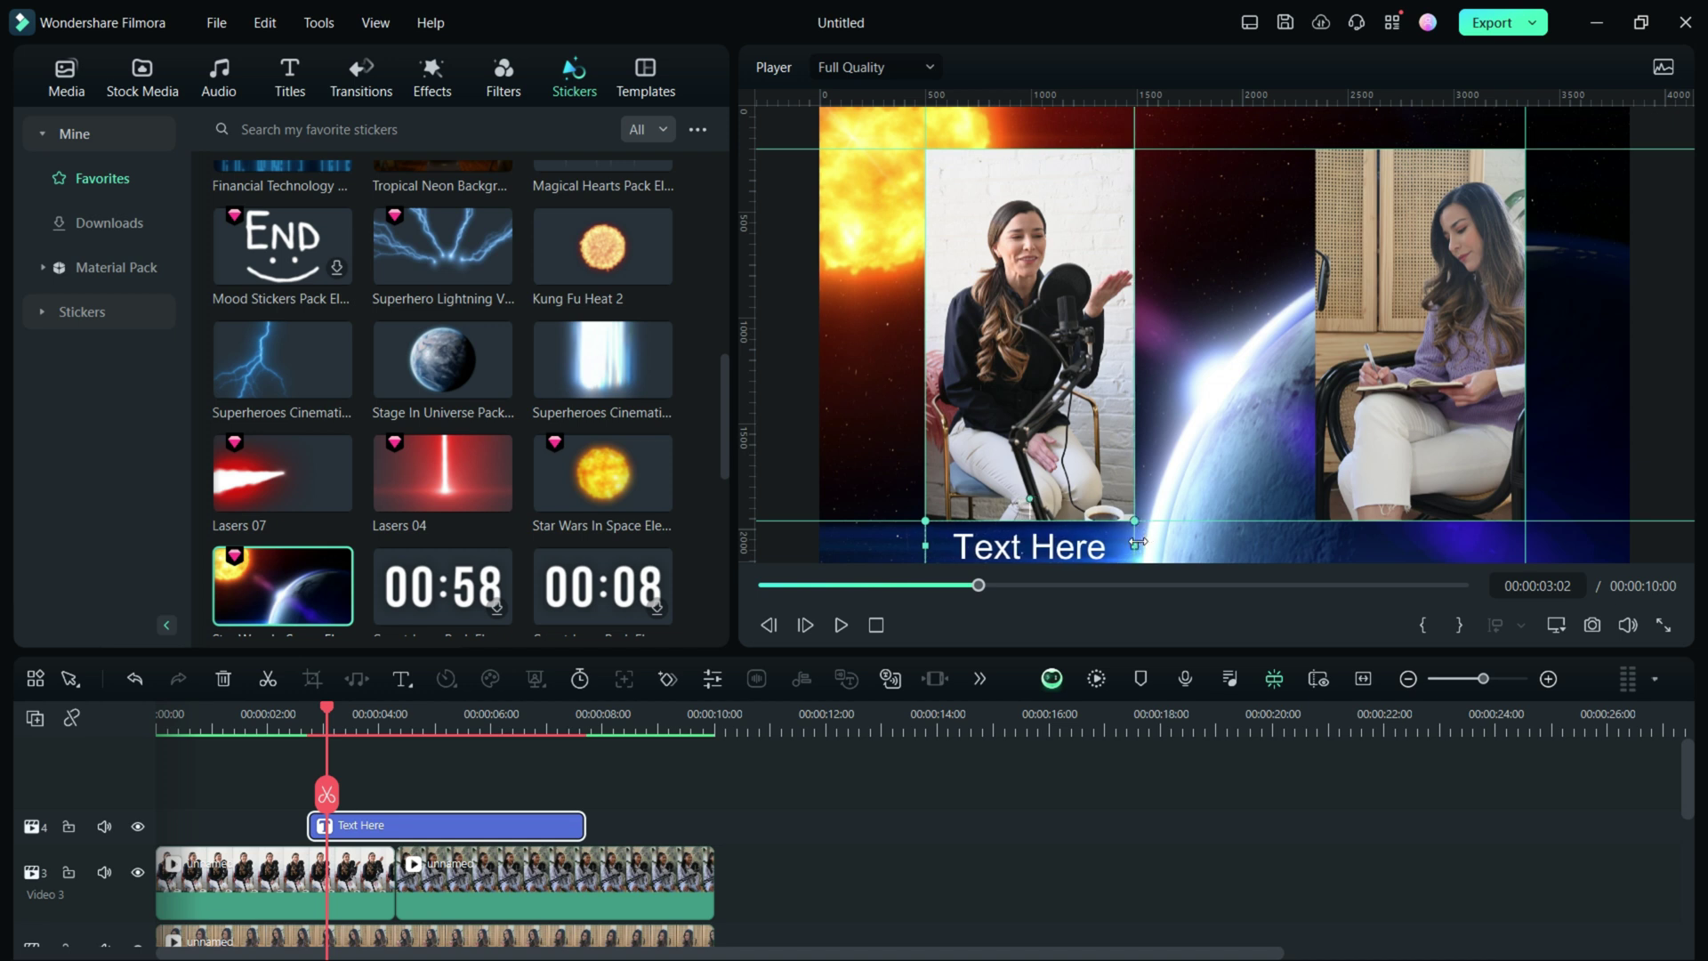
pyautogui.doubleClick(1067, 548)
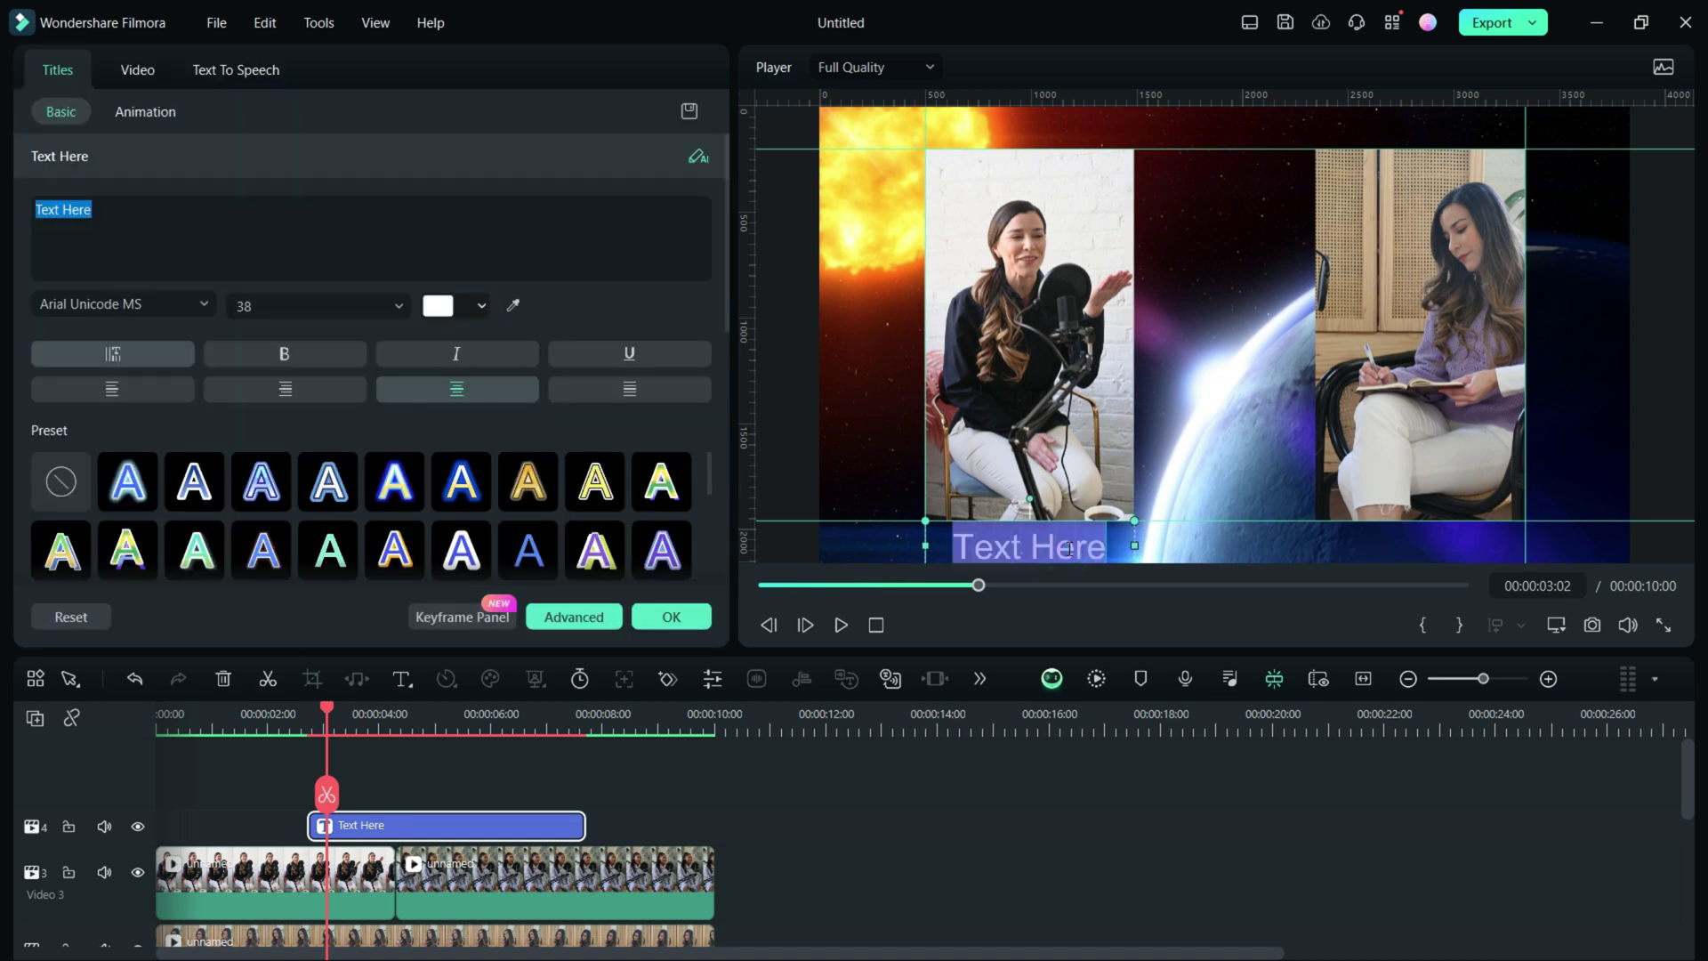
pyautogui.write('SOFIA')
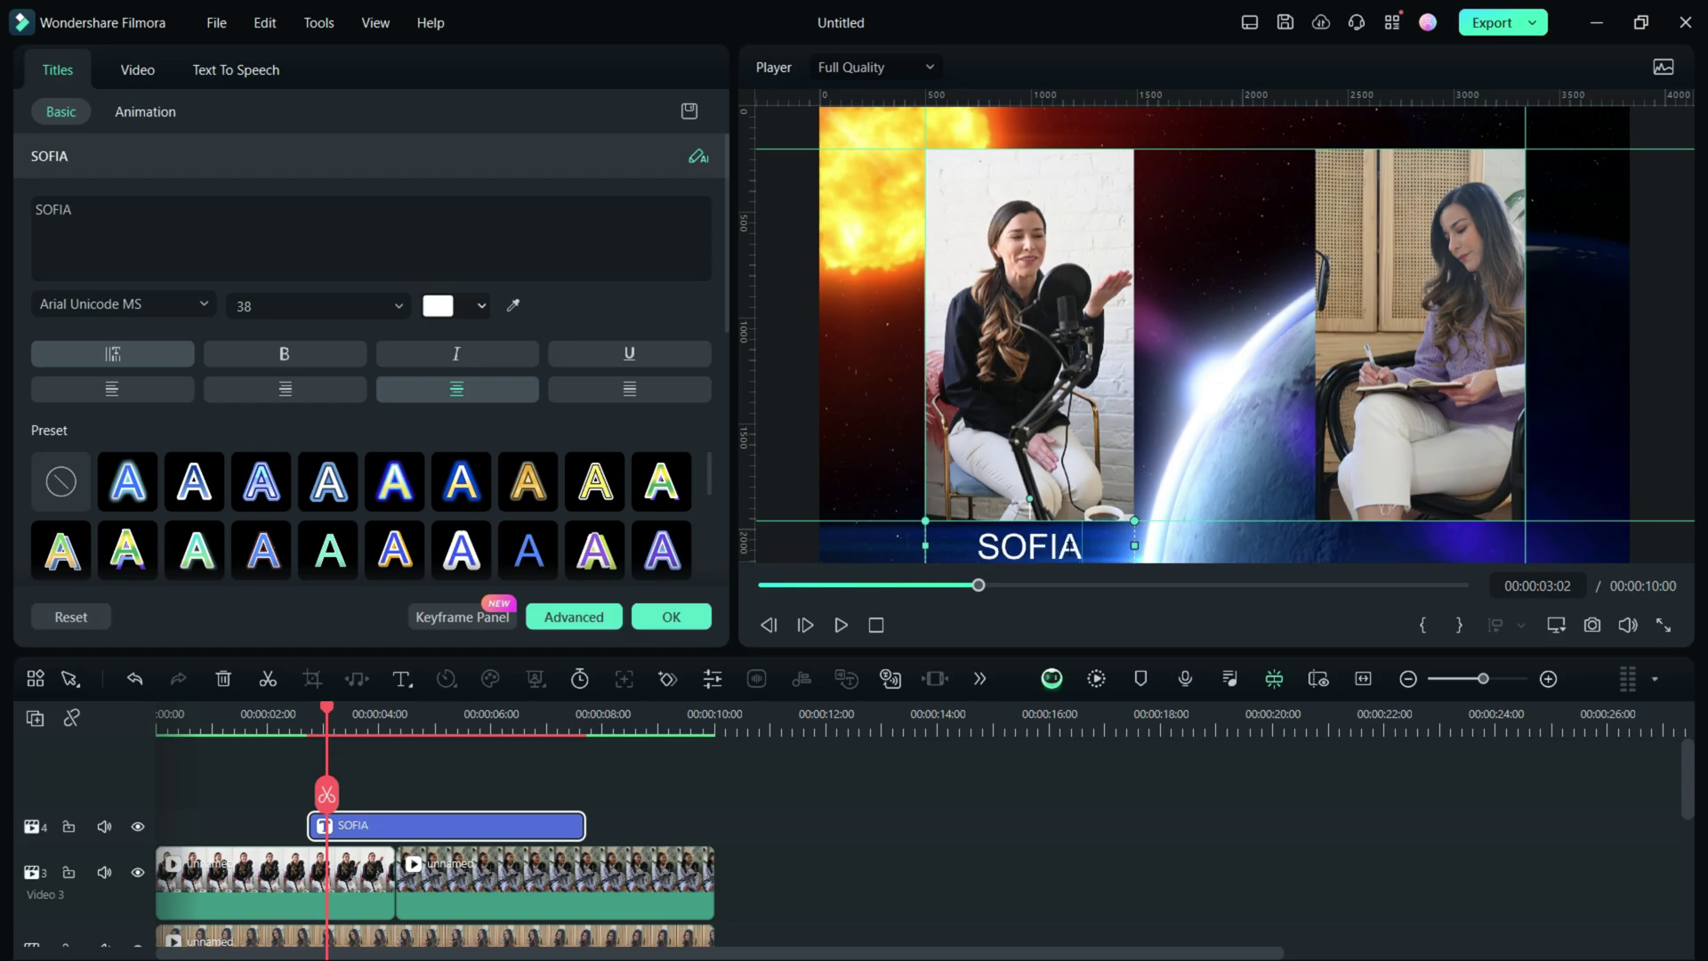